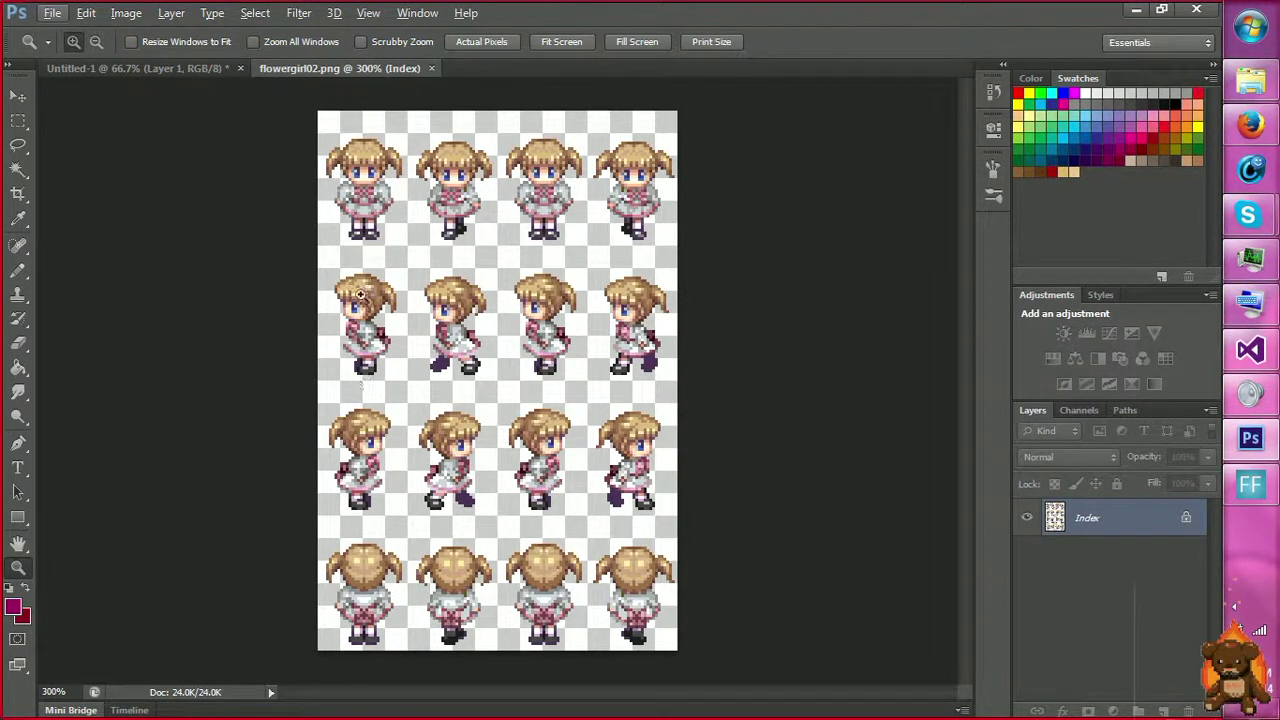
Marquee-select the feet of the sprites in all four rows, adding each row to the same selection.
key("m")
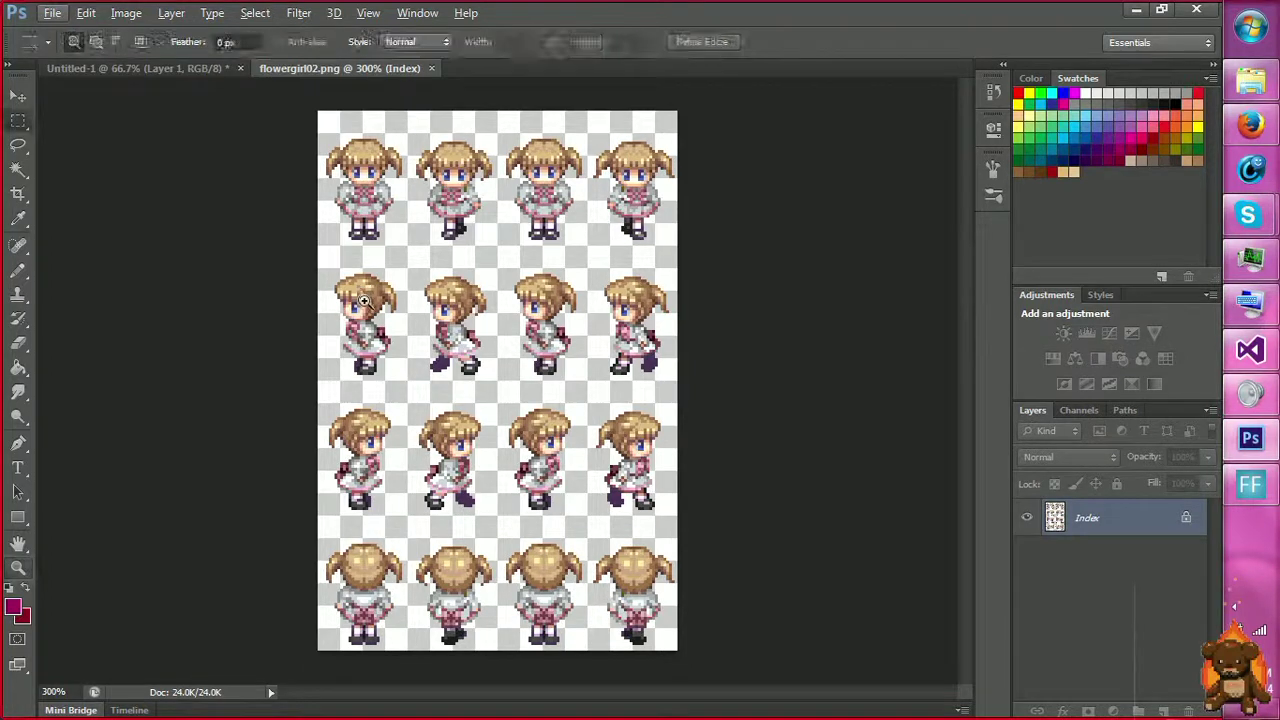
key("z")
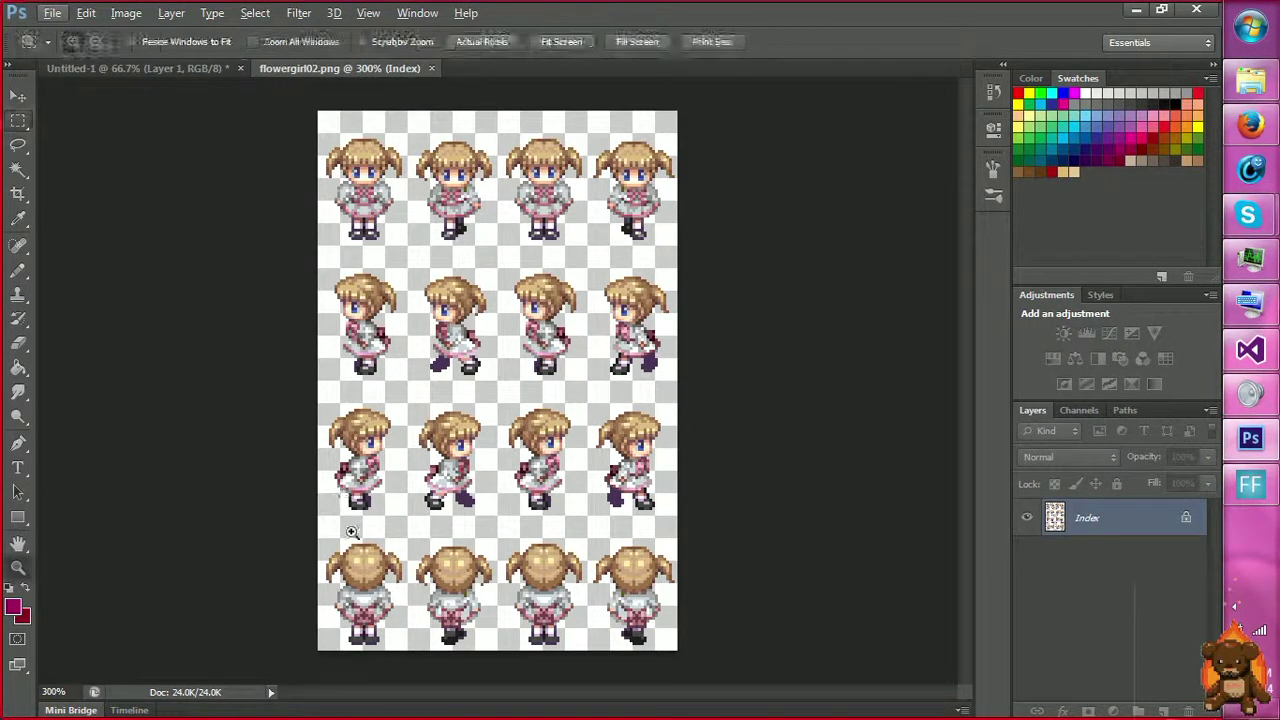
left_click(352, 505)
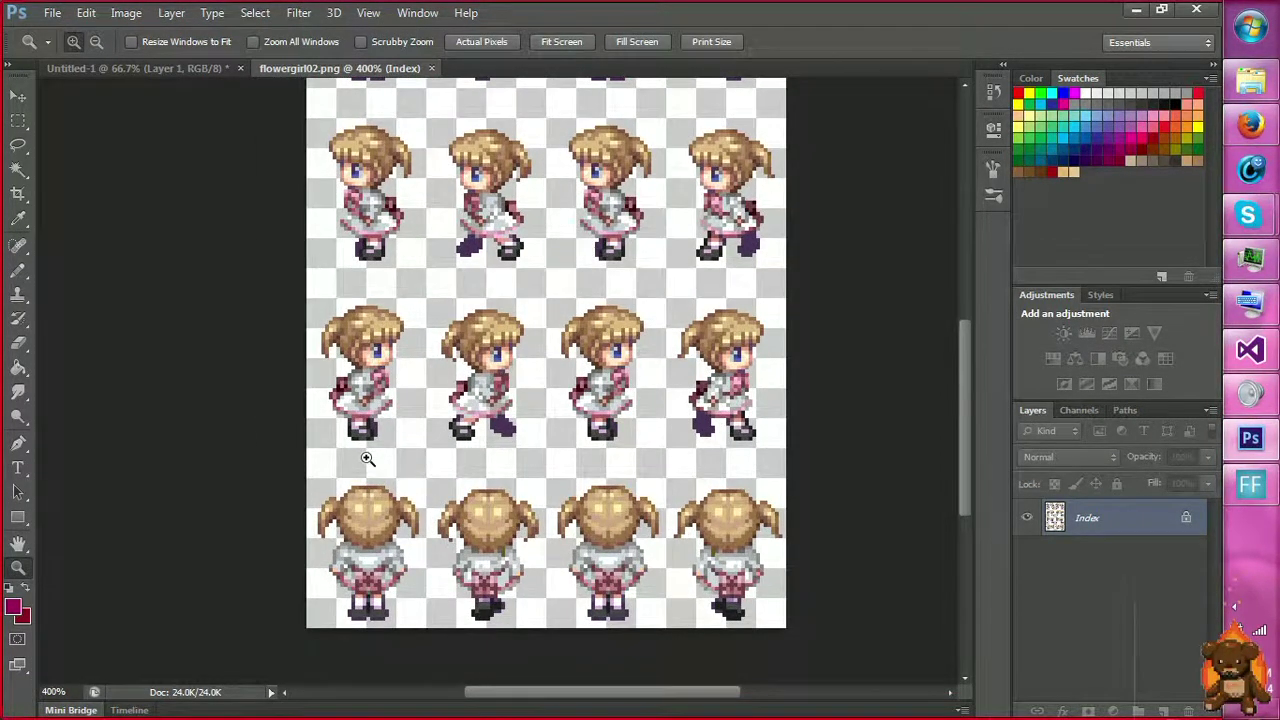
key("m")
left_click_drag(343, 424, 800, 458)
key("shift")
left_click_drag(448, 426, 762, 651)
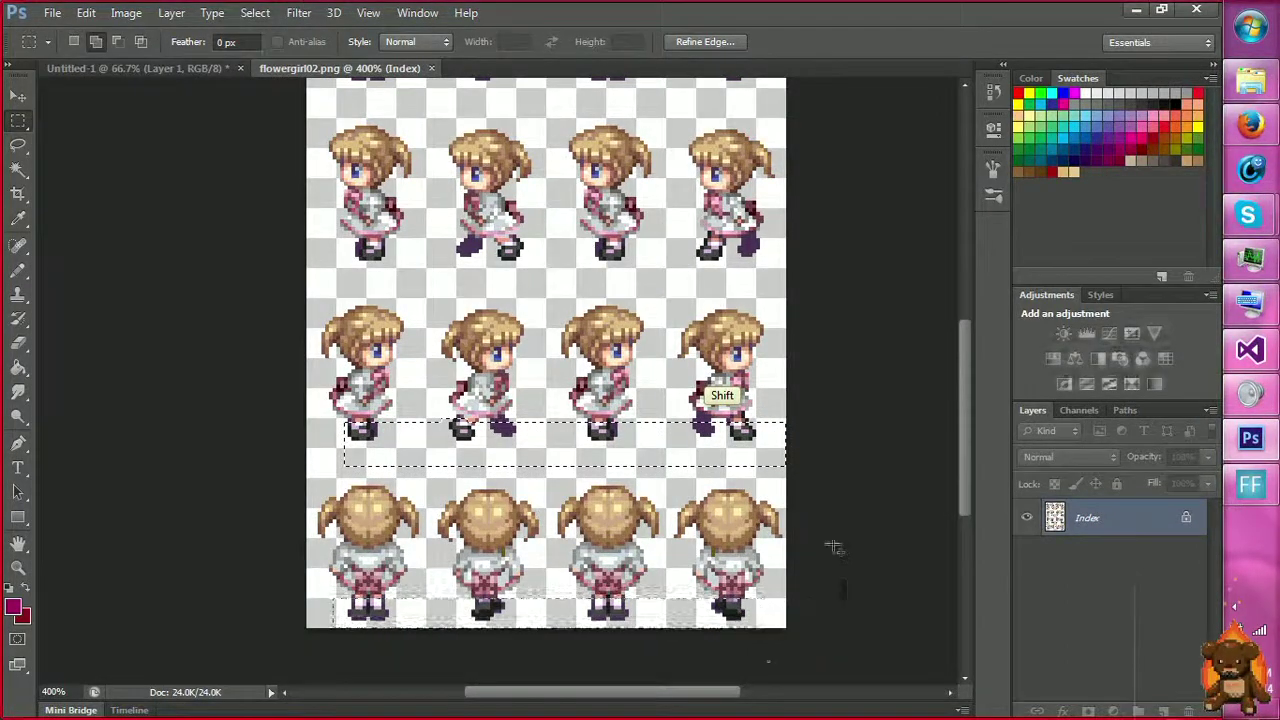
scroll(826, 491, "up", 3)
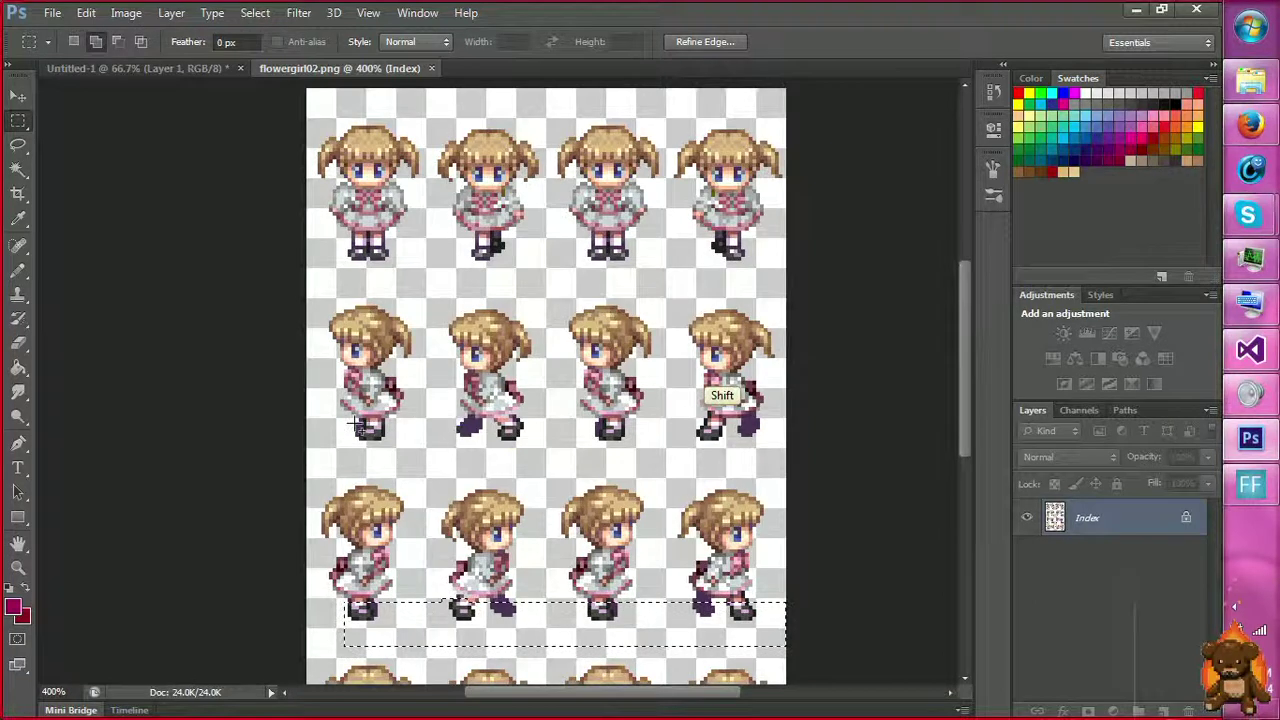
left_click_drag(352, 422, 784, 455)
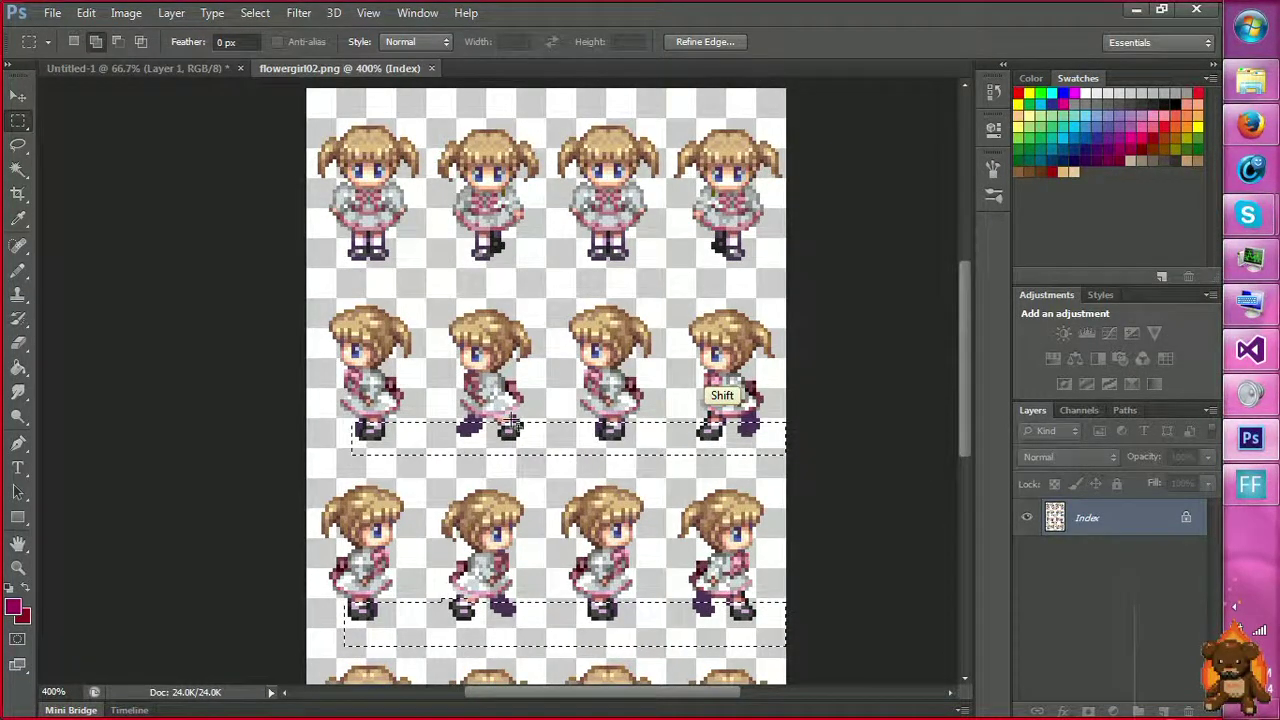
scroll(519, 430, "up", 2)
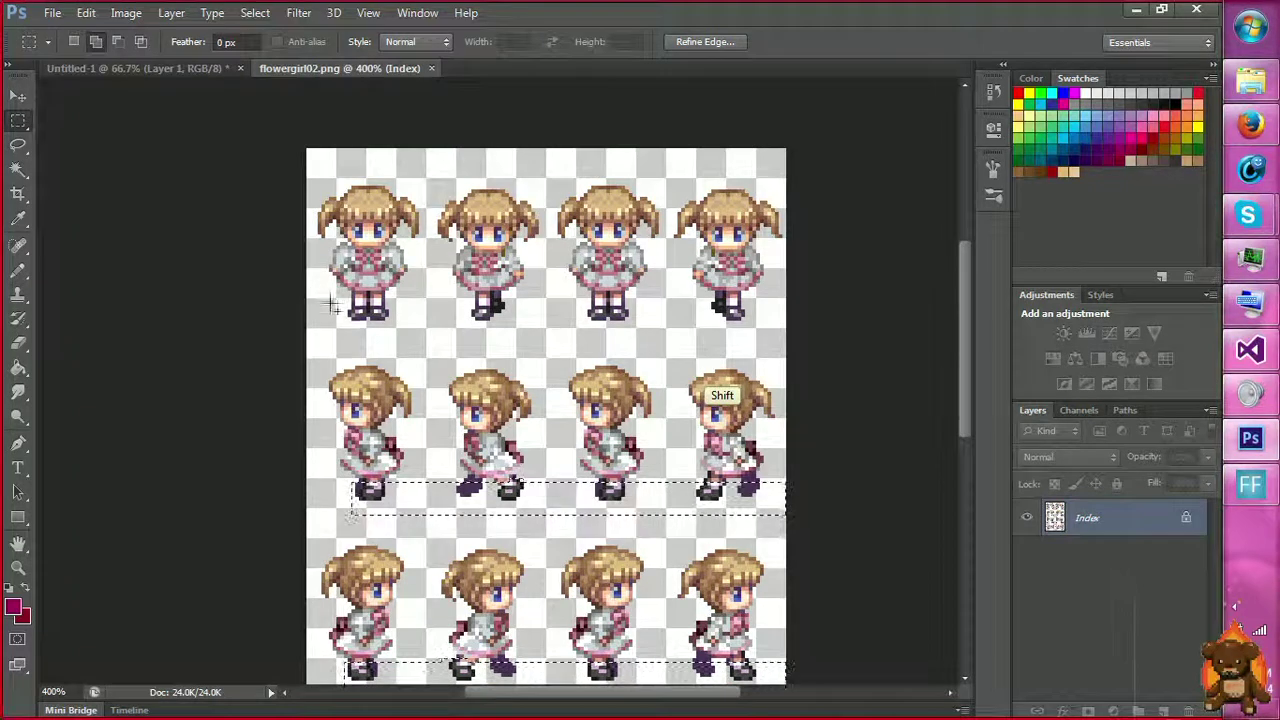
left_click_drag(330, 300, 773, 333)
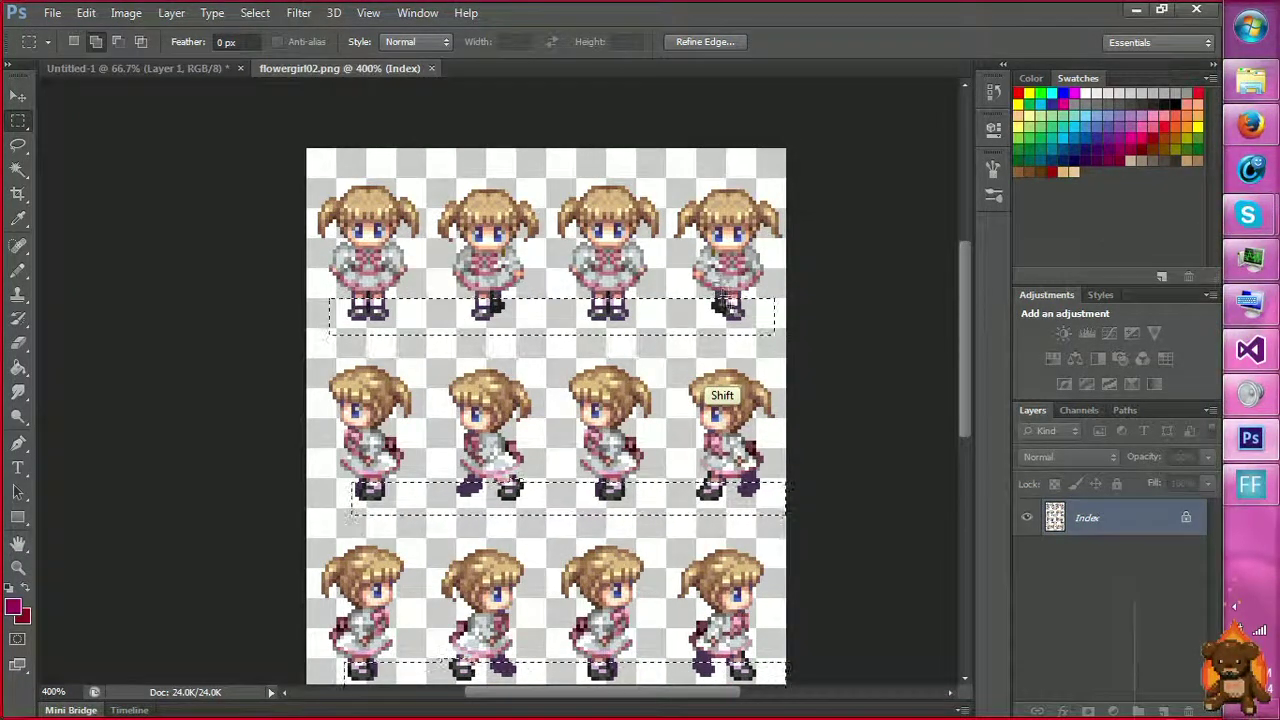
Add the heads of the sprites in the first three rows to the selection.
left_click_drag(318, 182, 790, 246)
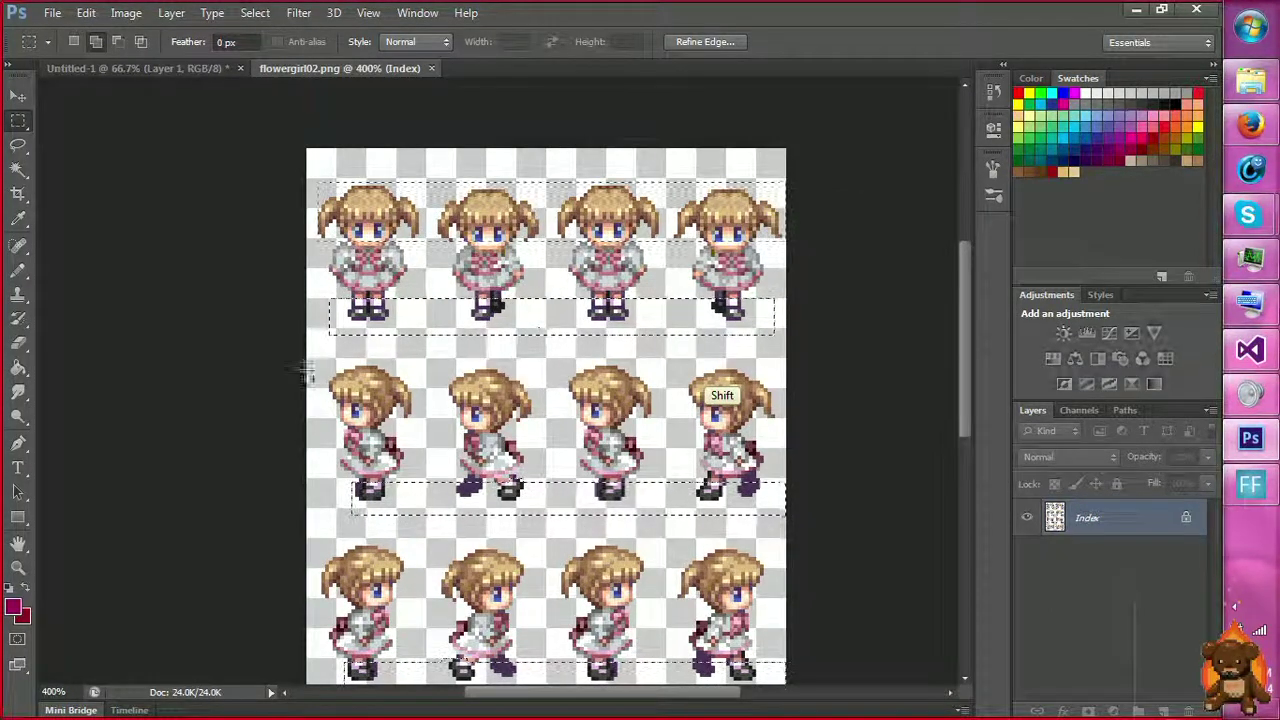
left_click_drag(308, 371, 805, 427)
scroll(805, 427, "down", 3)
left_click_drag(310, 420, 846, 466)
scroll(846, 466, "down", 3)
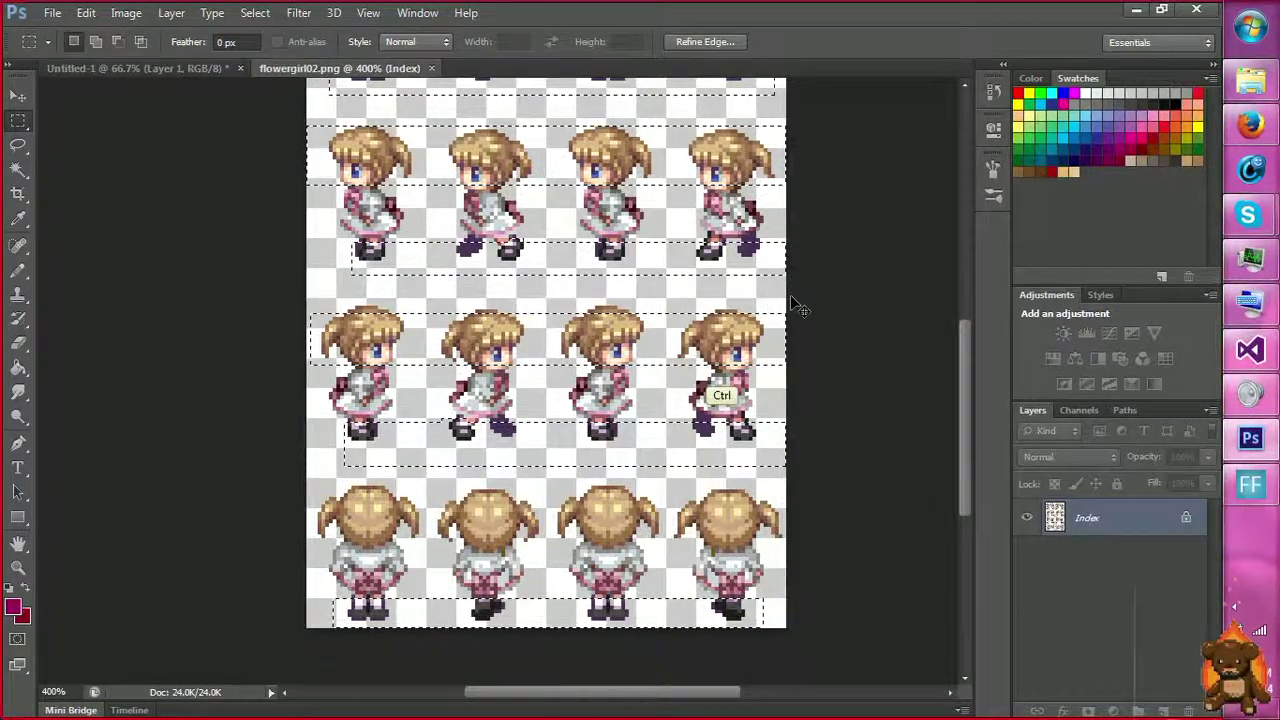
Cut the selected heads and feet out of the sprite sheet.
key("ctrl+x")
key("ctrl+z")
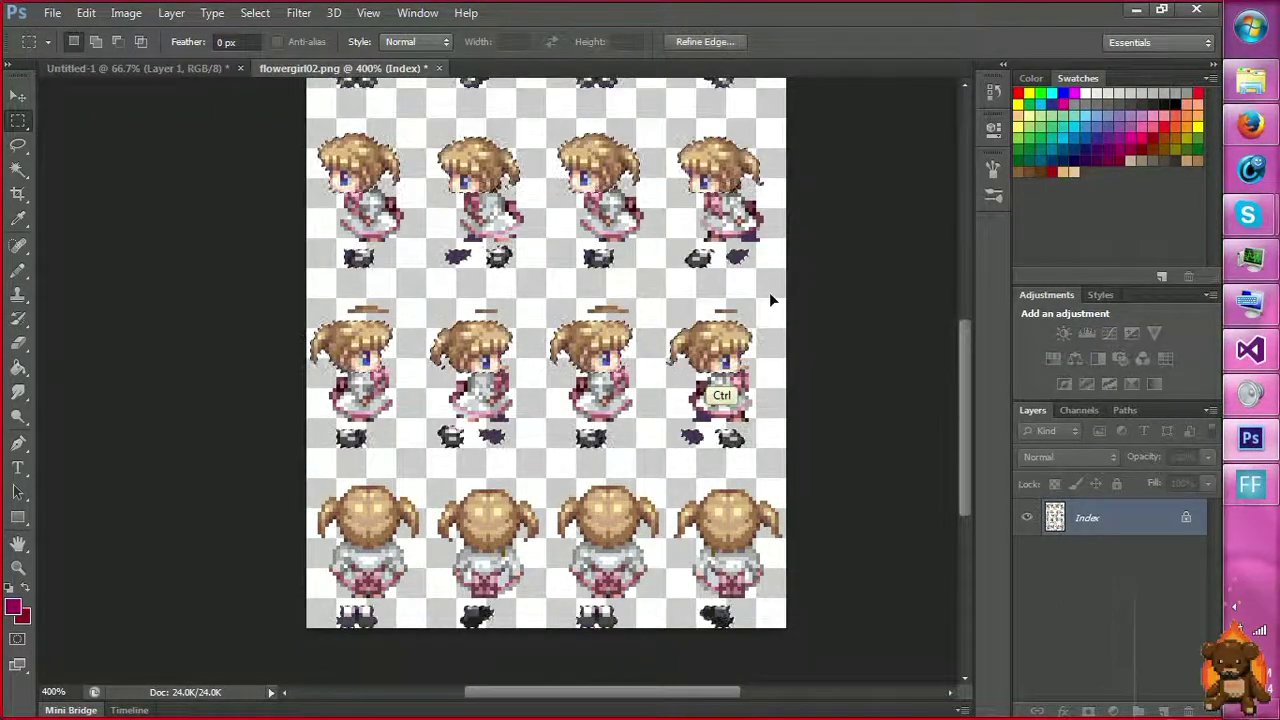
key("z")
left_click_drag(651, 373, 701, 329)
key("ctrl+x")
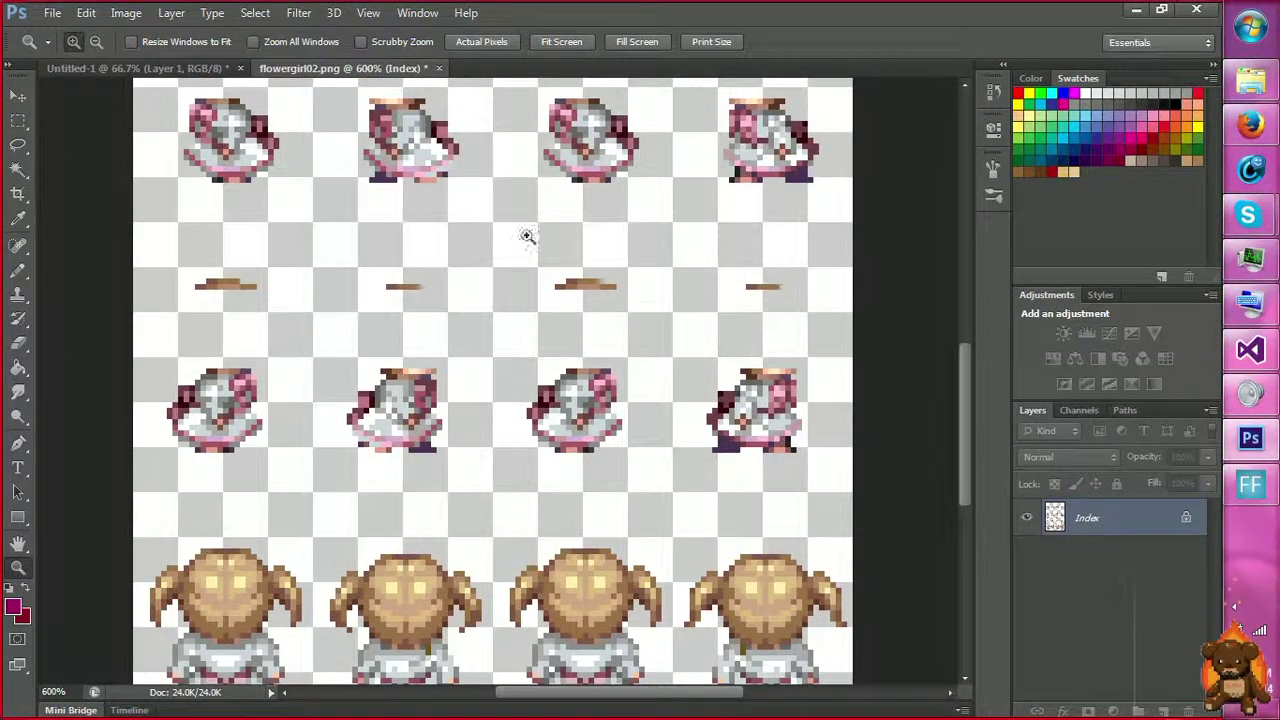
Convert the image mode from Indexed Color to RGB Color.
left_click(86, 12)
mouse_move(126, 12)
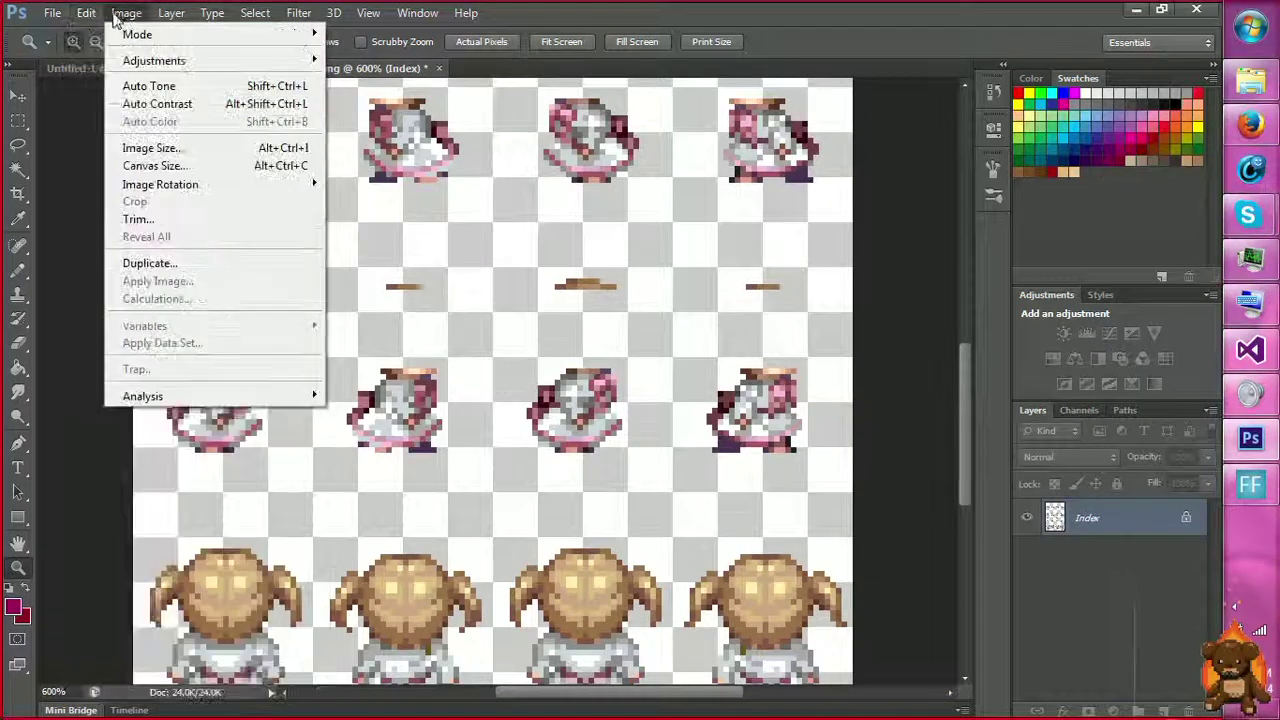
mouse_move(261, 46)
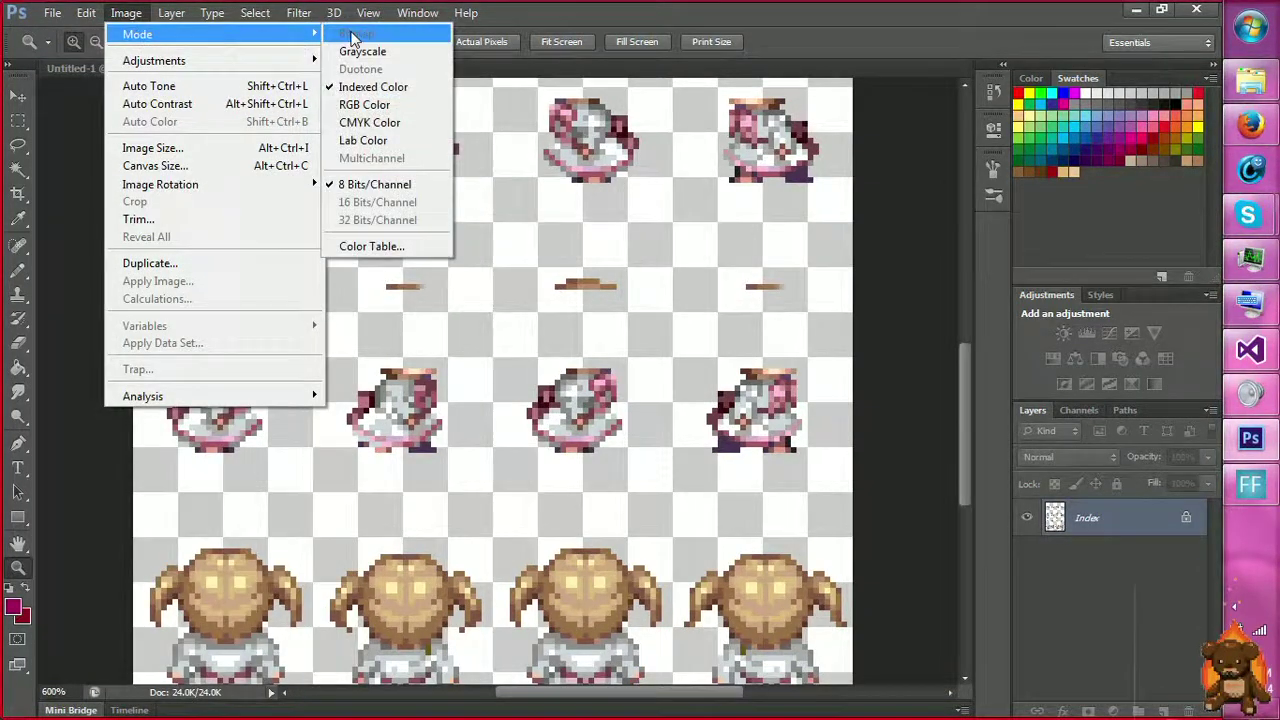
left_click(364, 105)
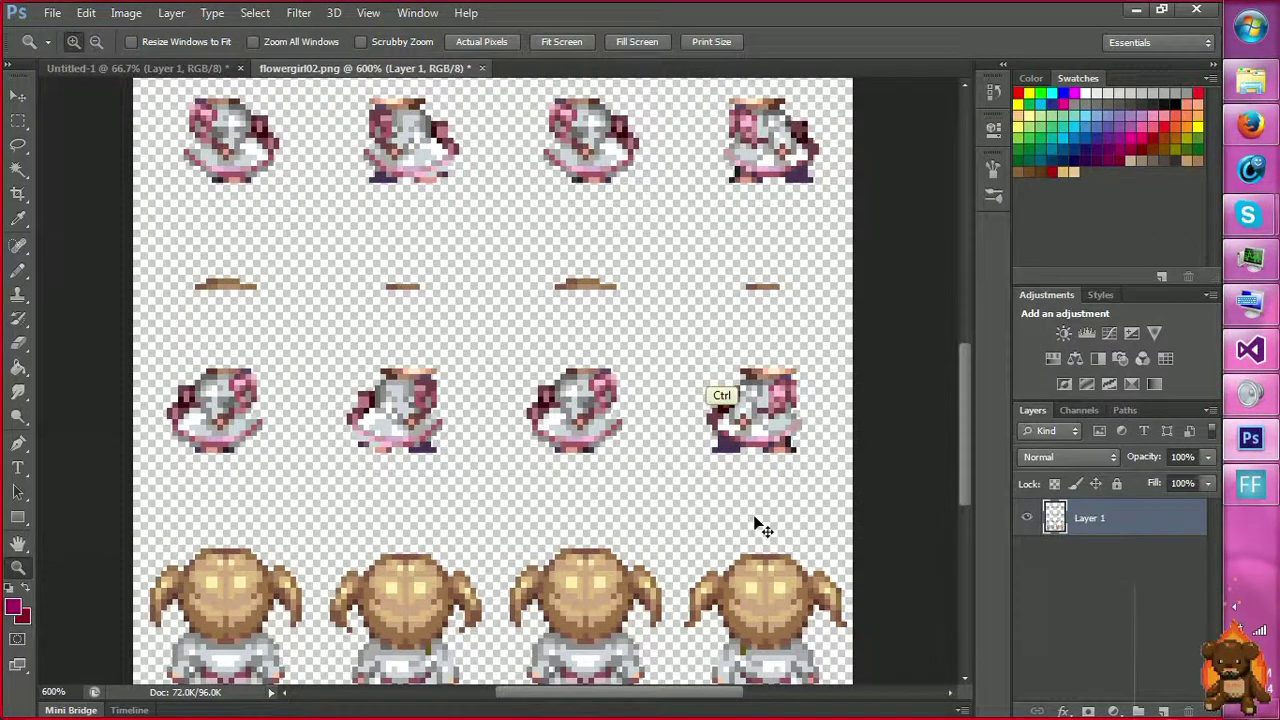
Paste the cut heads and feet onto a new layer and move them into line with the bodies.
key("ctrl+v")
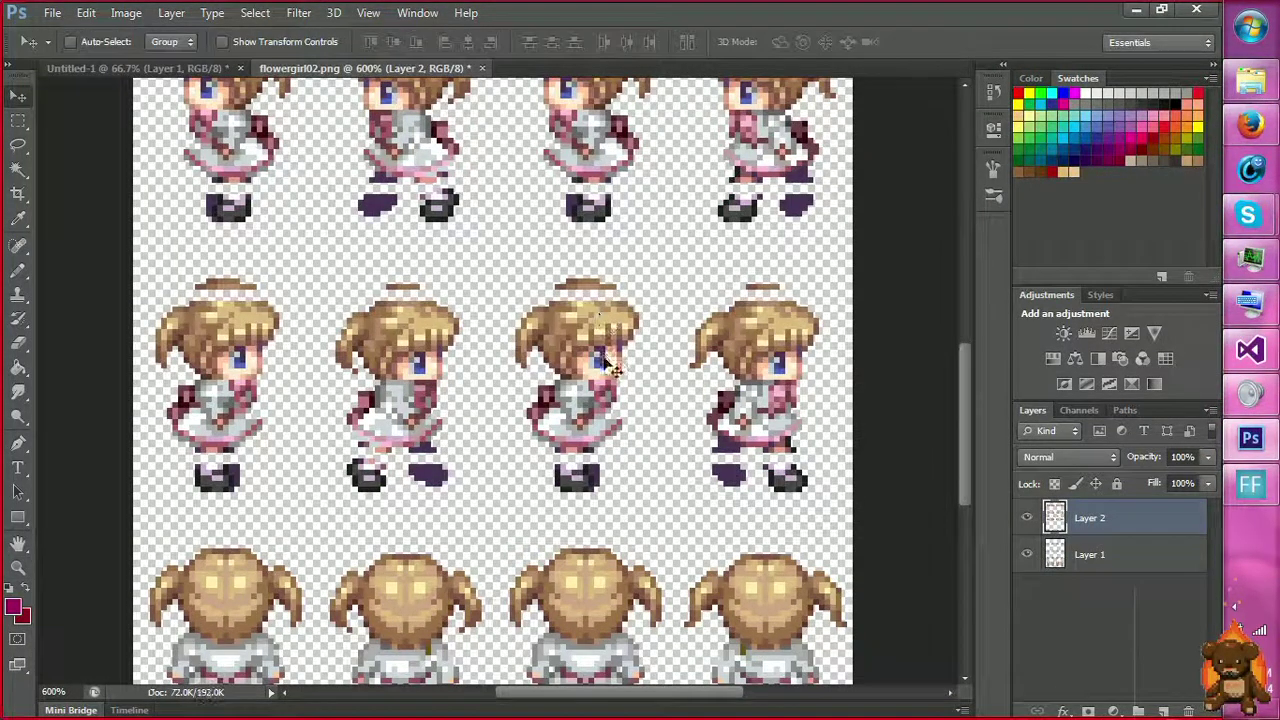
left_click(630, 320)
left_click(672, 384)
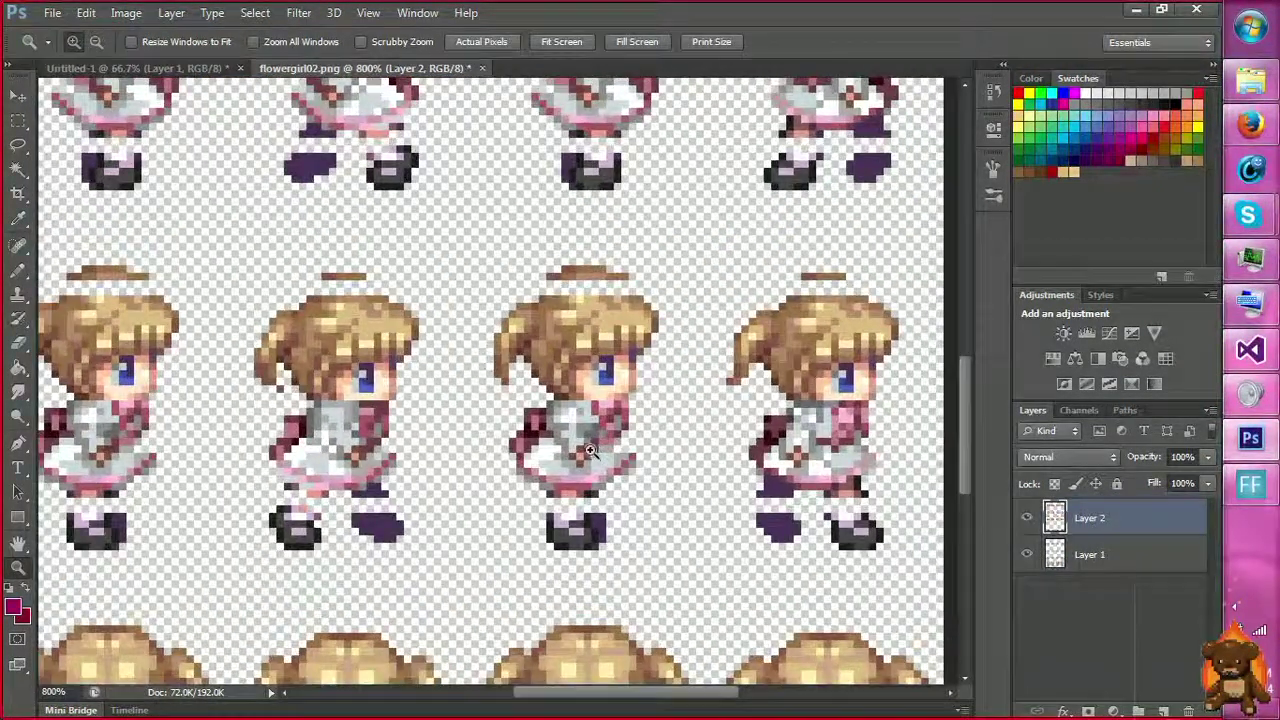
left_click(596, 436)
left_click(596, 400)
key("v")
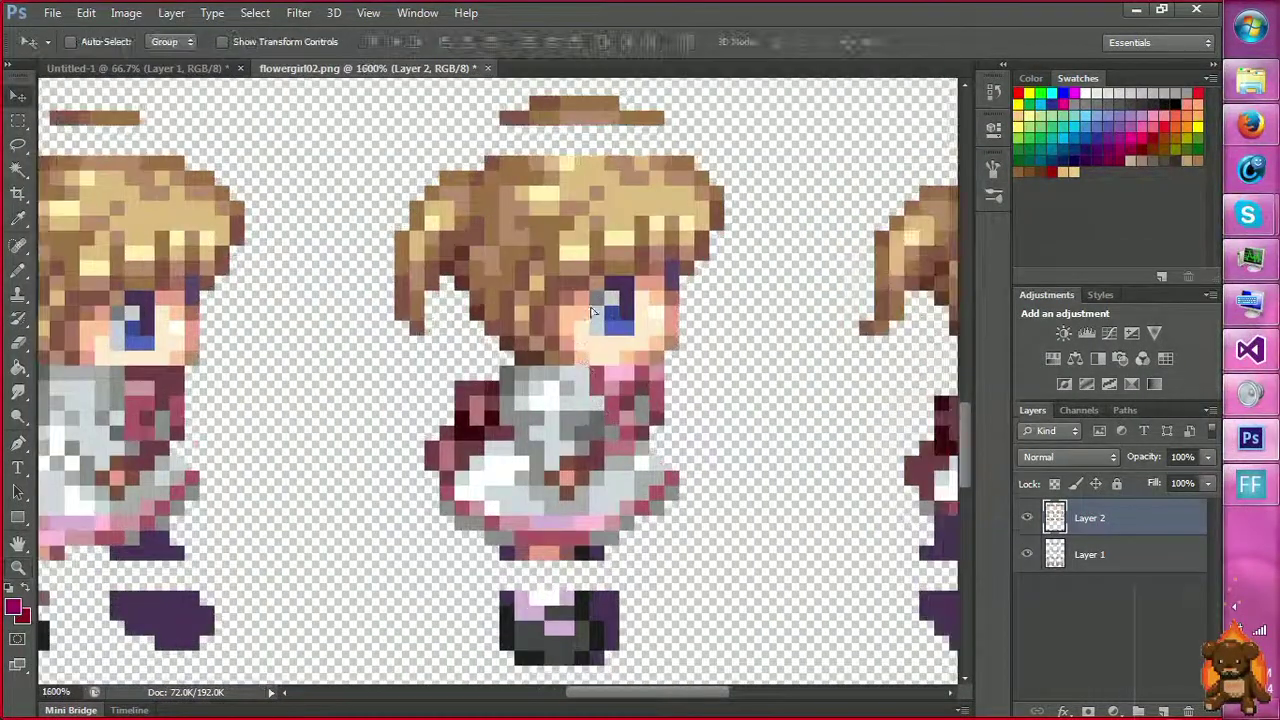
left_click_drag(590, 245, 592, 282)
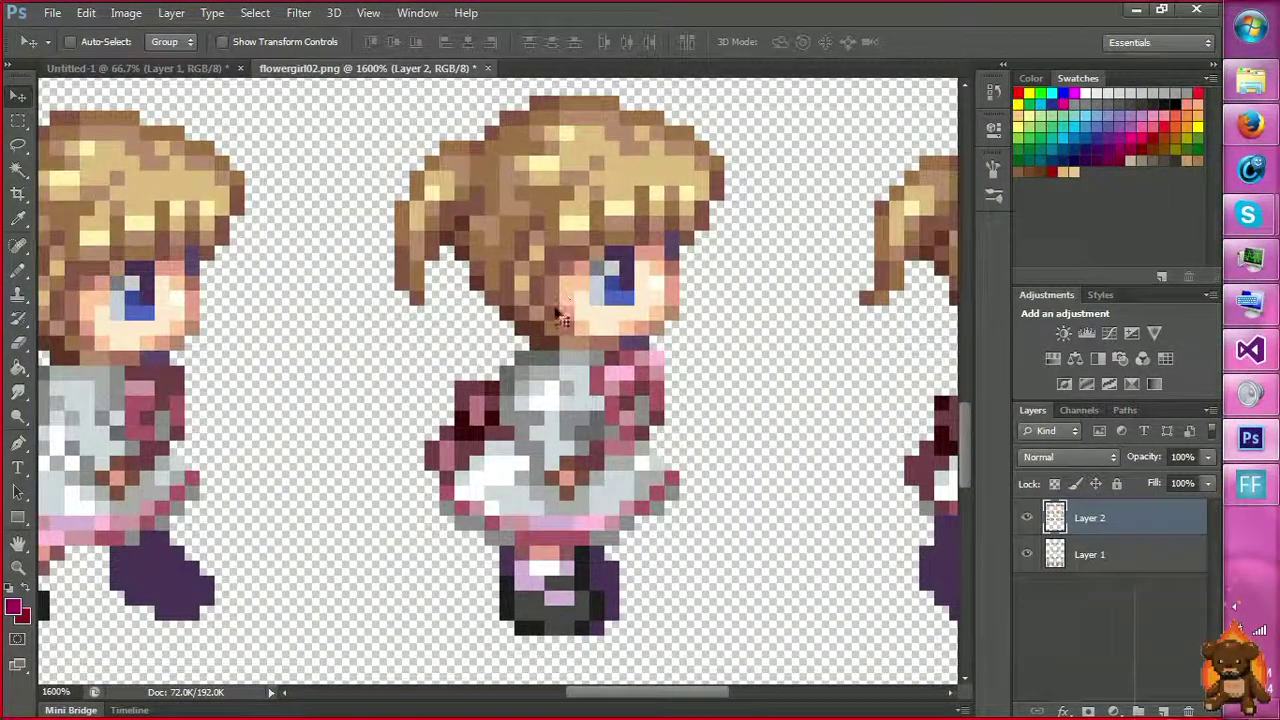
Examine the reassembled sprites across the sheet and the third sprite of the right-facing row up close.
key("z")
left_click(160, 274)
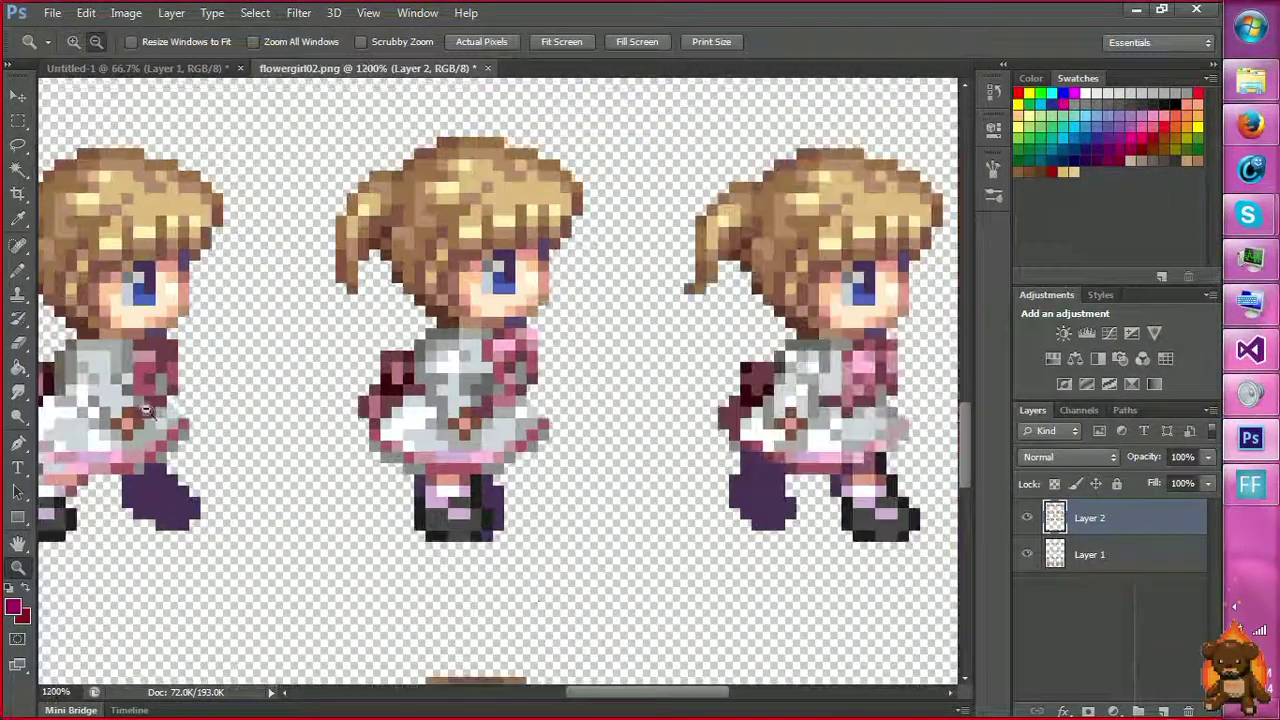
left_click(154, 411)
left_click(212, 415)
left_click(413, 487)
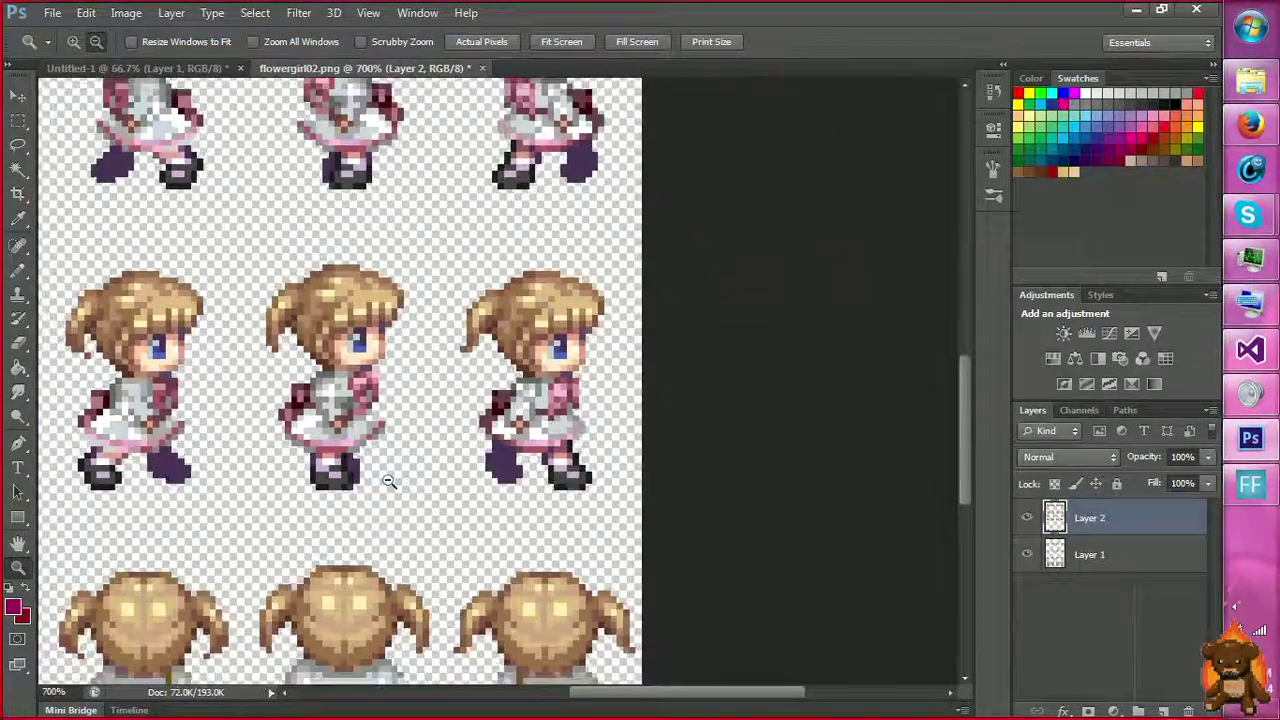
left_click(436, 382)
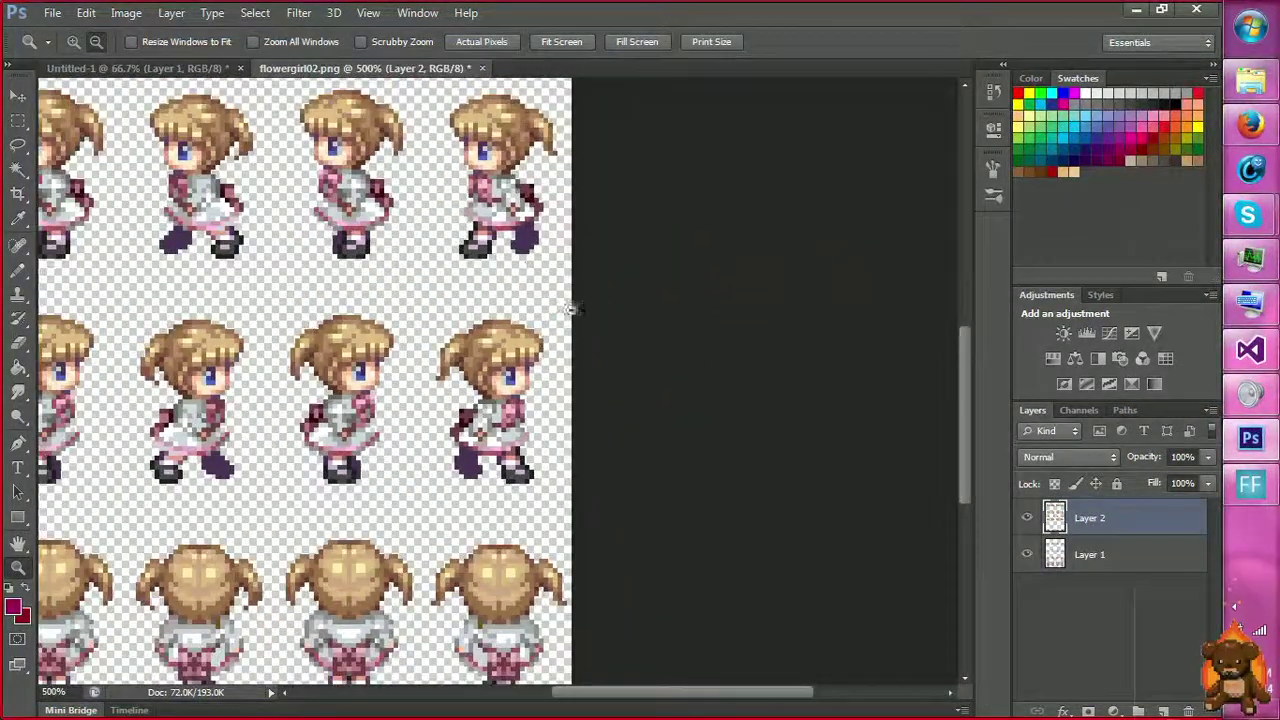
left_click_drag(615, 688, 566, 656)
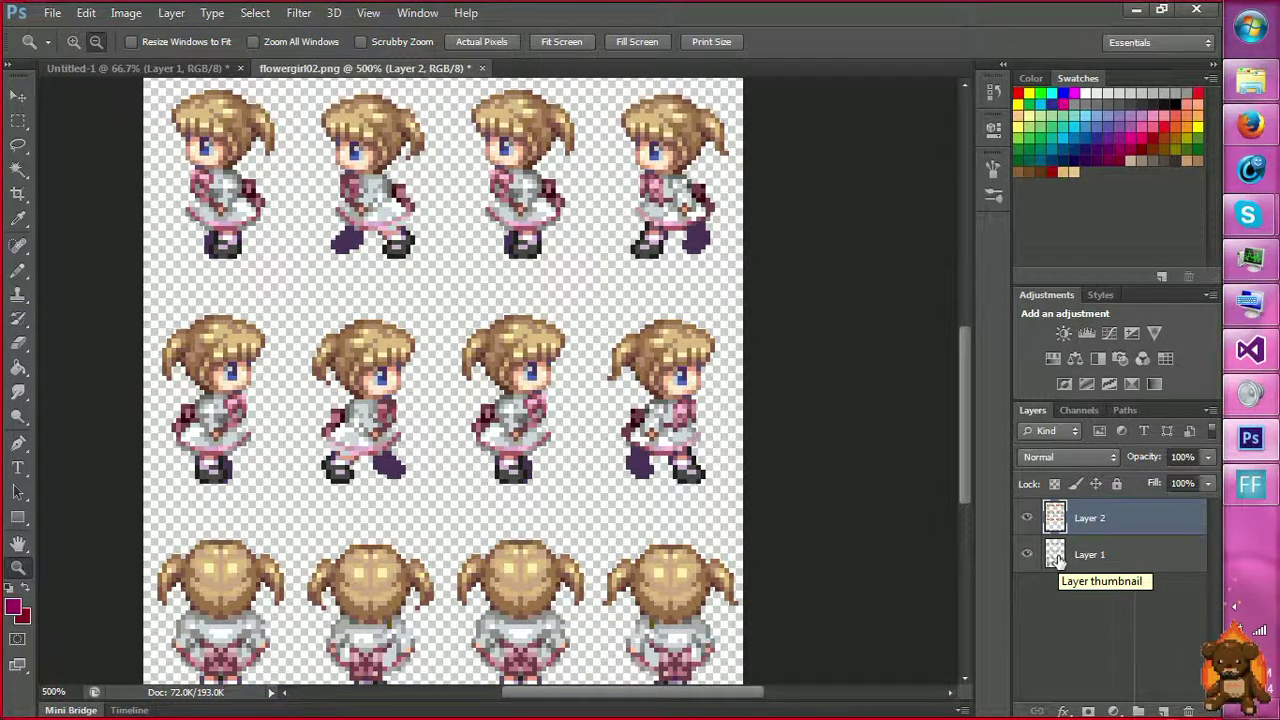
scroll(480, 338, "down", 2)
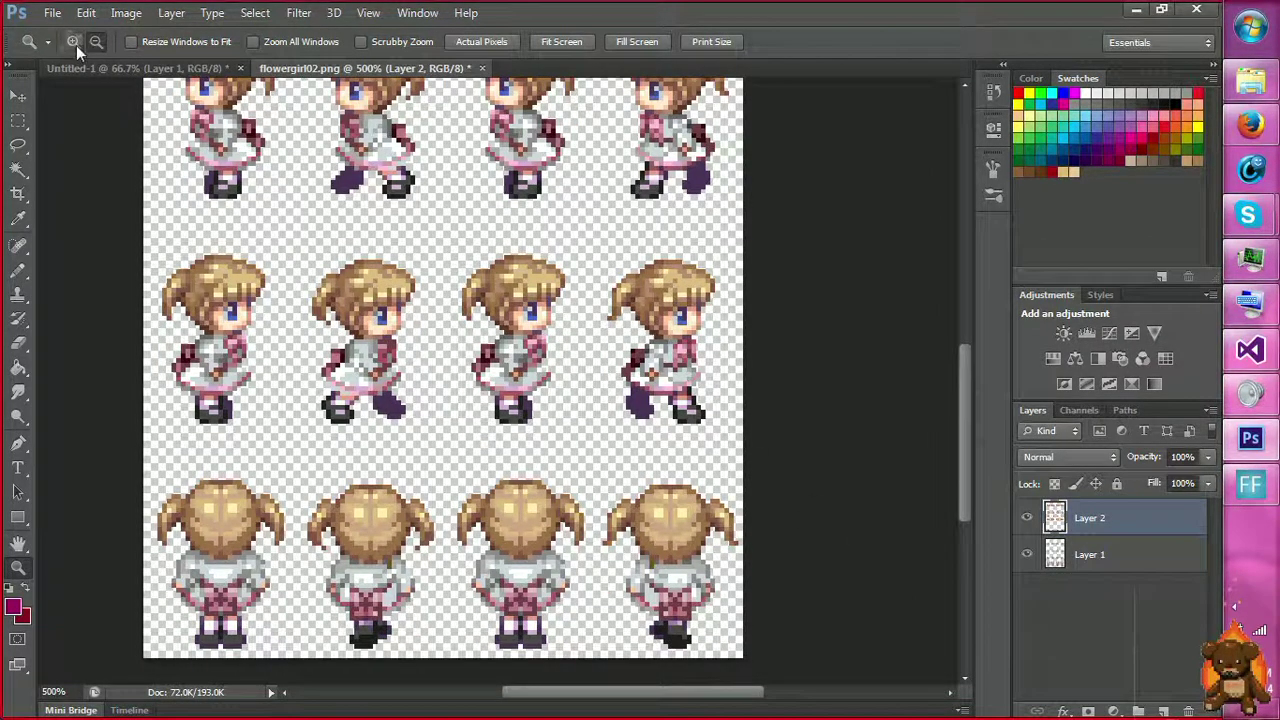
left_click(511, 403)
left_click(525, 375)
left_click(540, 340)
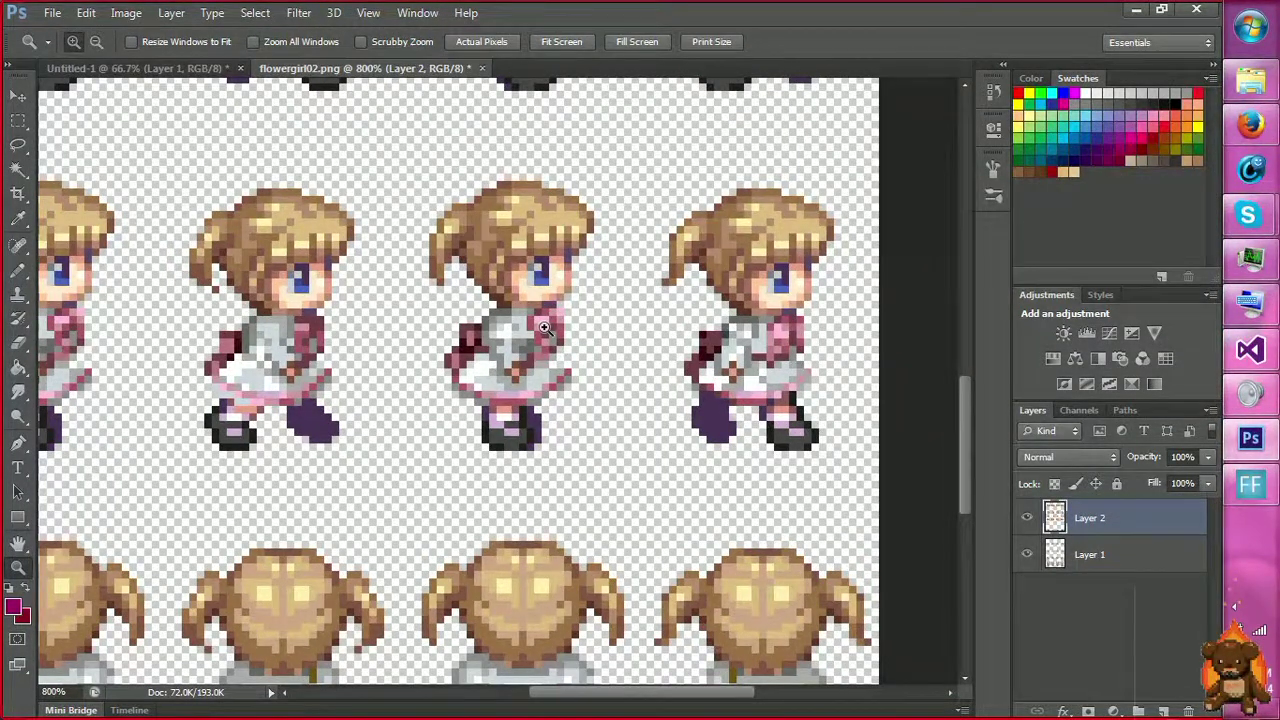
left_click(544, 328)
left_click(500, 375)
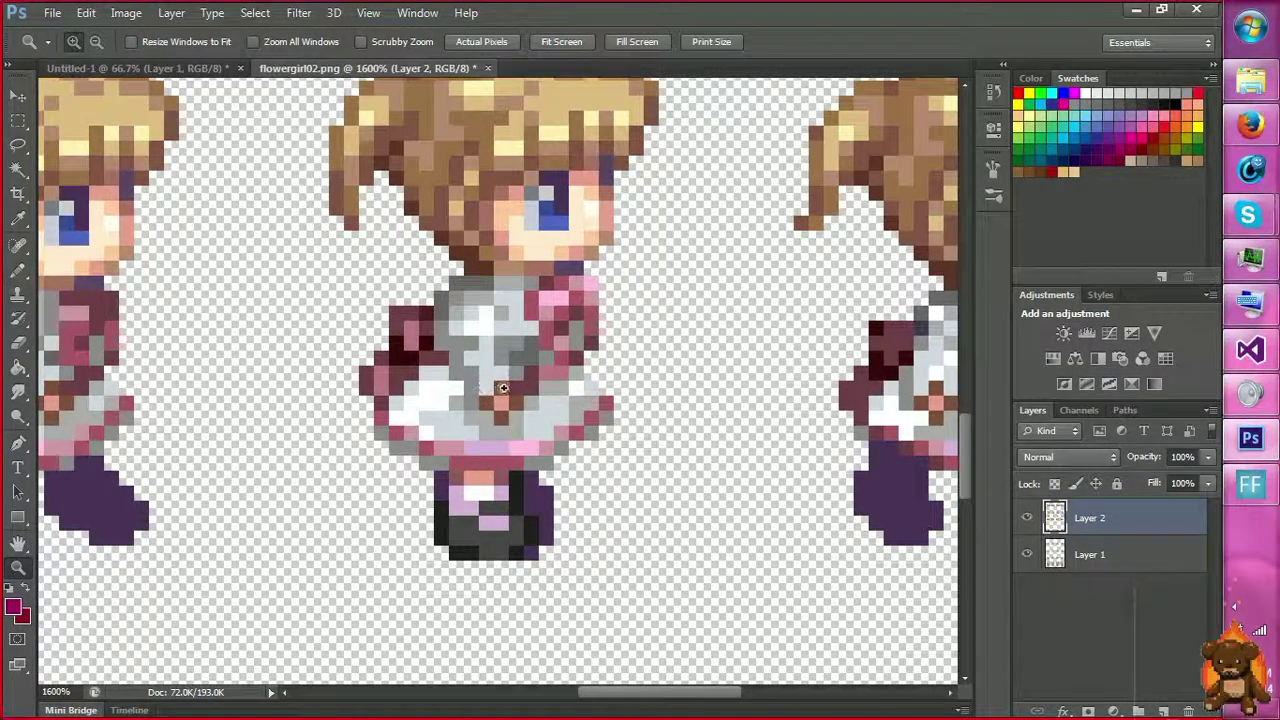
key("m")
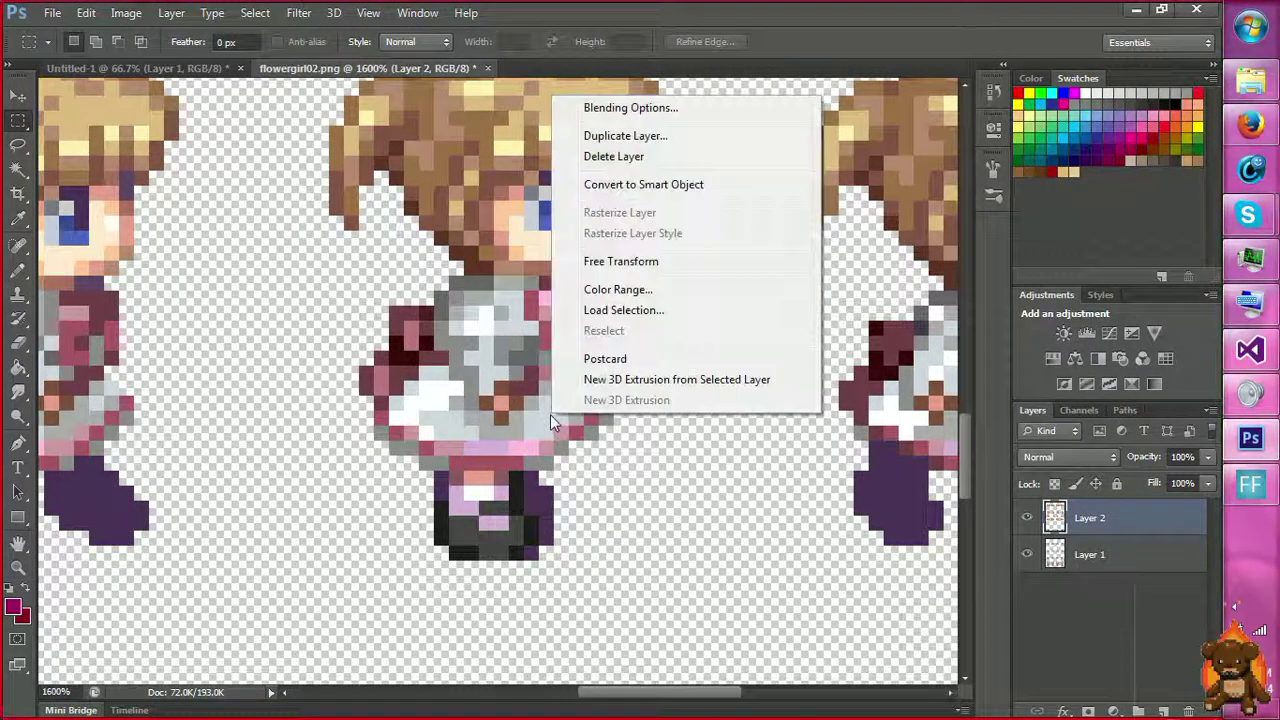
right_click(551, 413)
left_click(624, 289)
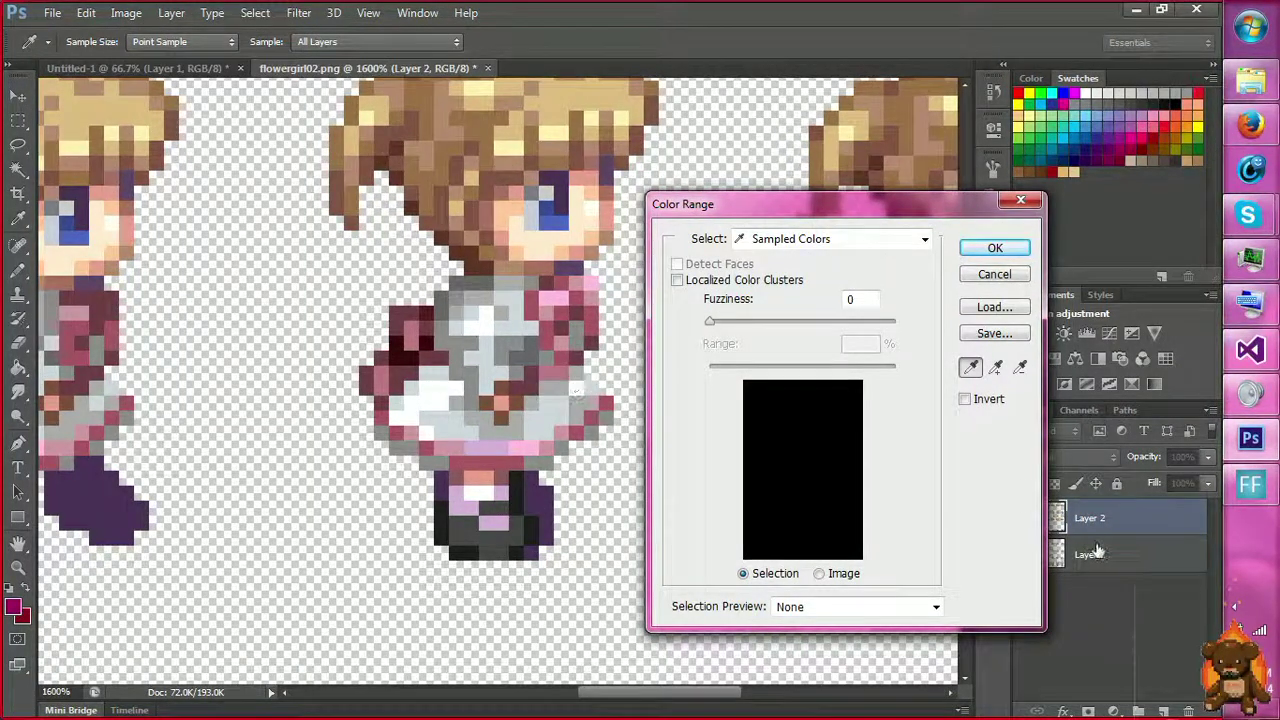
left_click(995, 275)
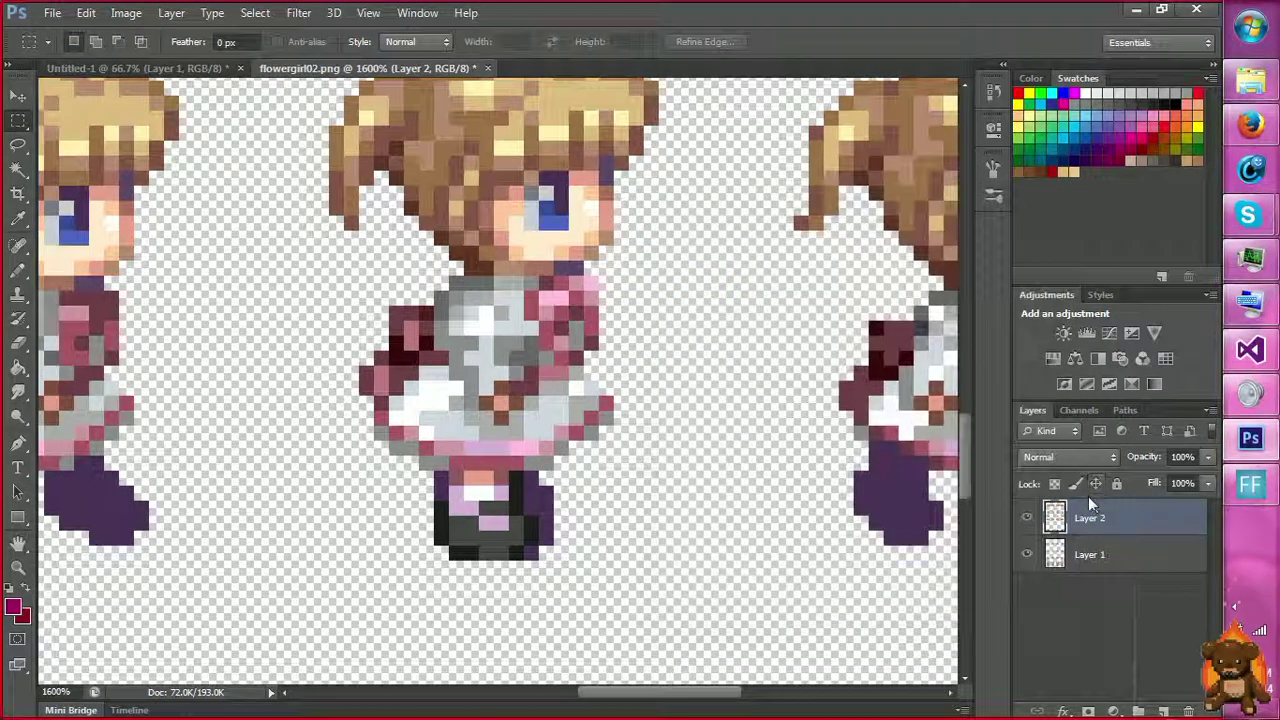
Open Color Range for Layer 1 and sample the white and pale grey shades of the third sprite's skirt.
left_click(1083, 562, "shift")
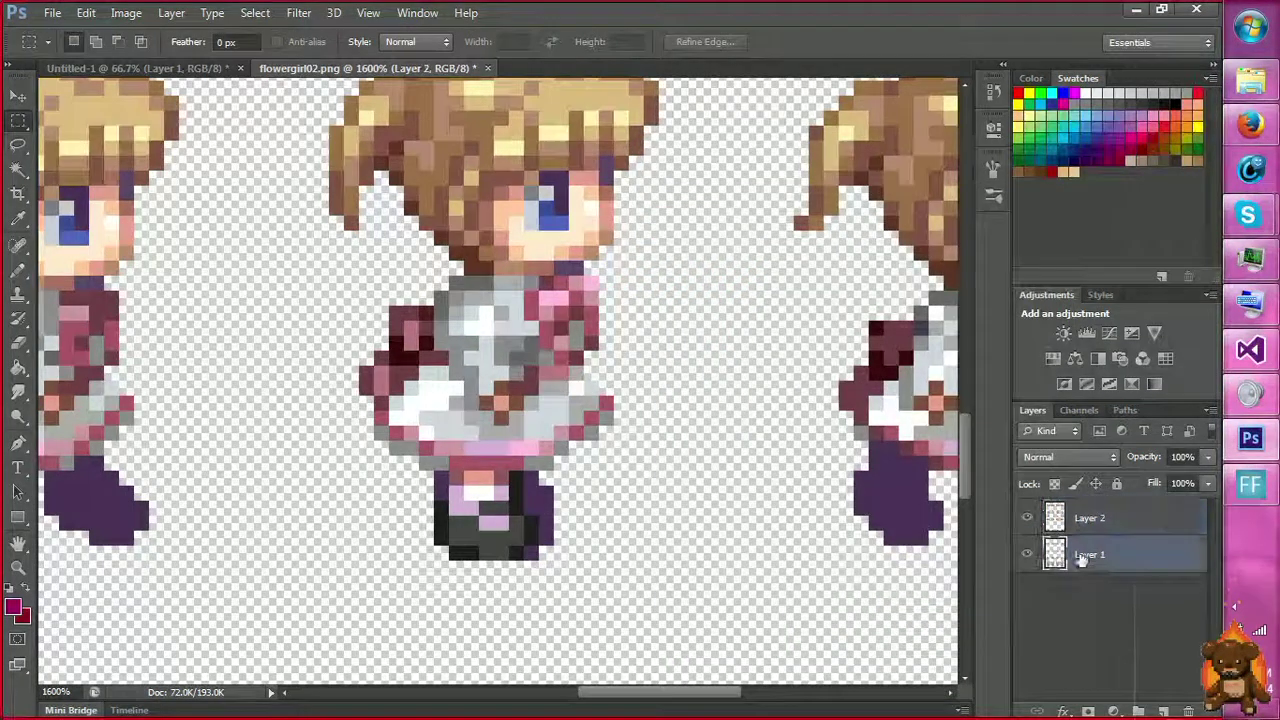
right_click(552, 406)
left_click(600, 281)
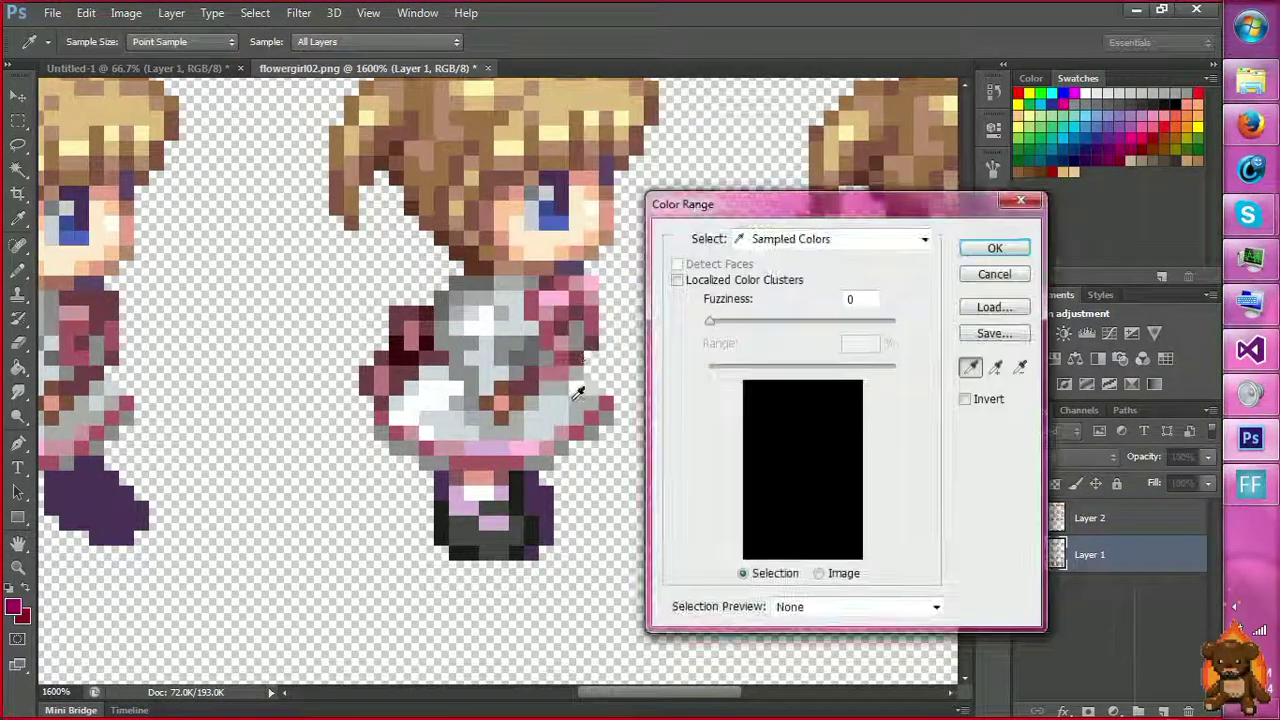
left_click(1252, 486)
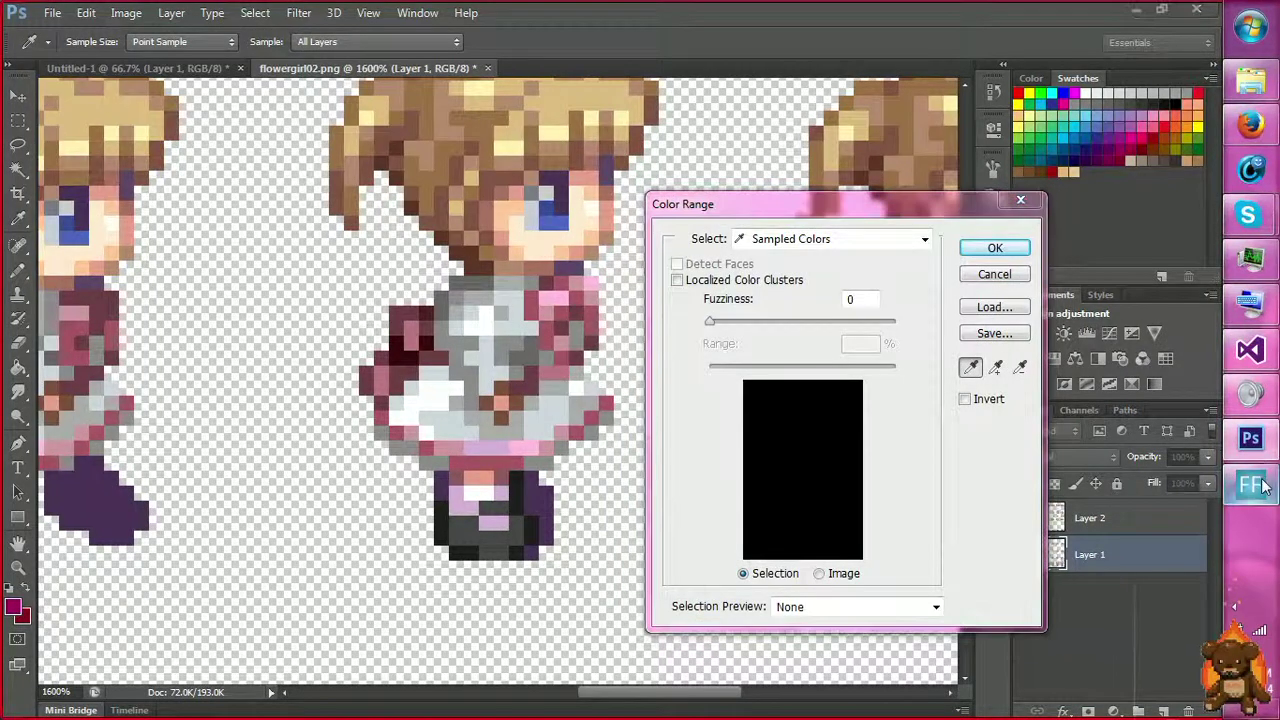
left_click(1252, 486)
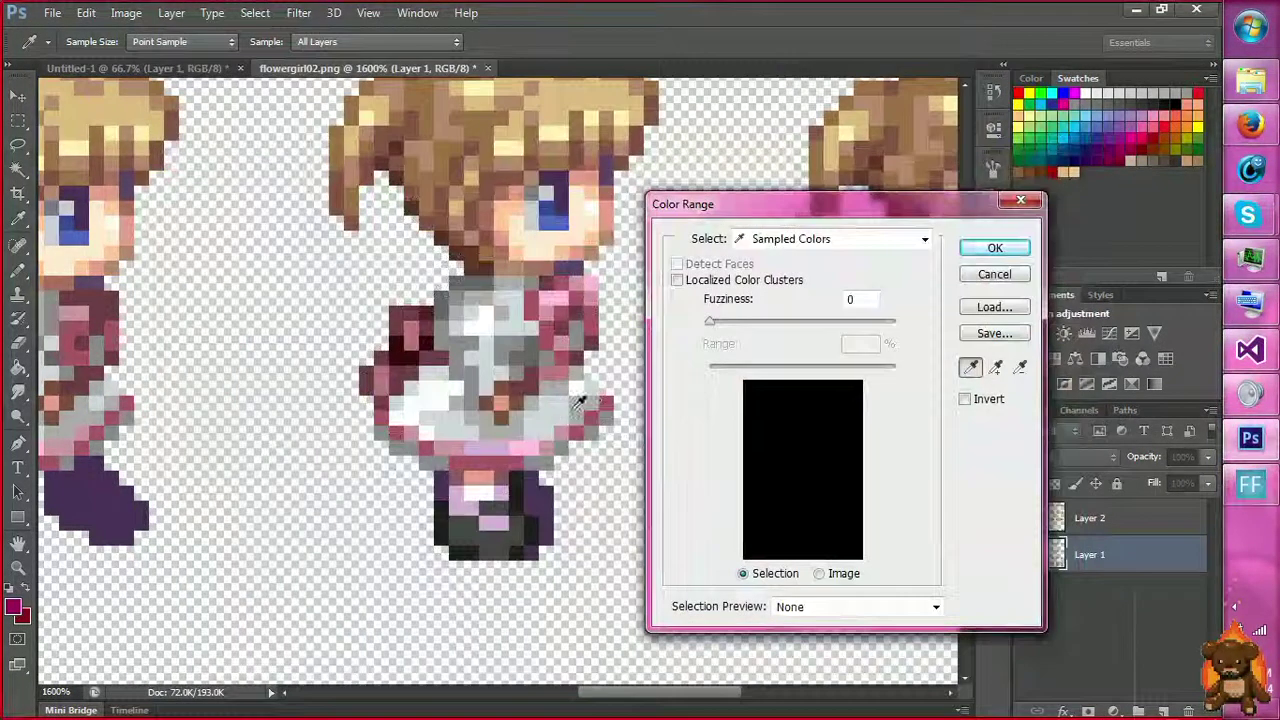
left_click(543, 410)
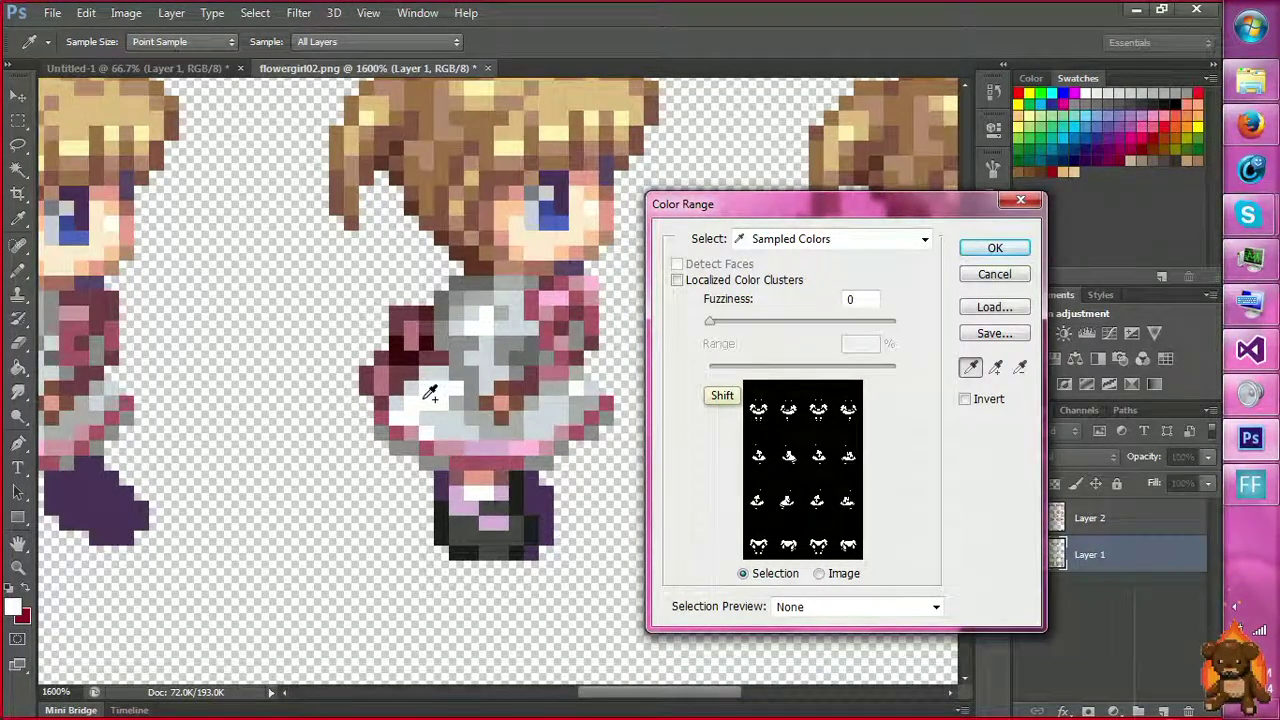
left_click(470, 383)
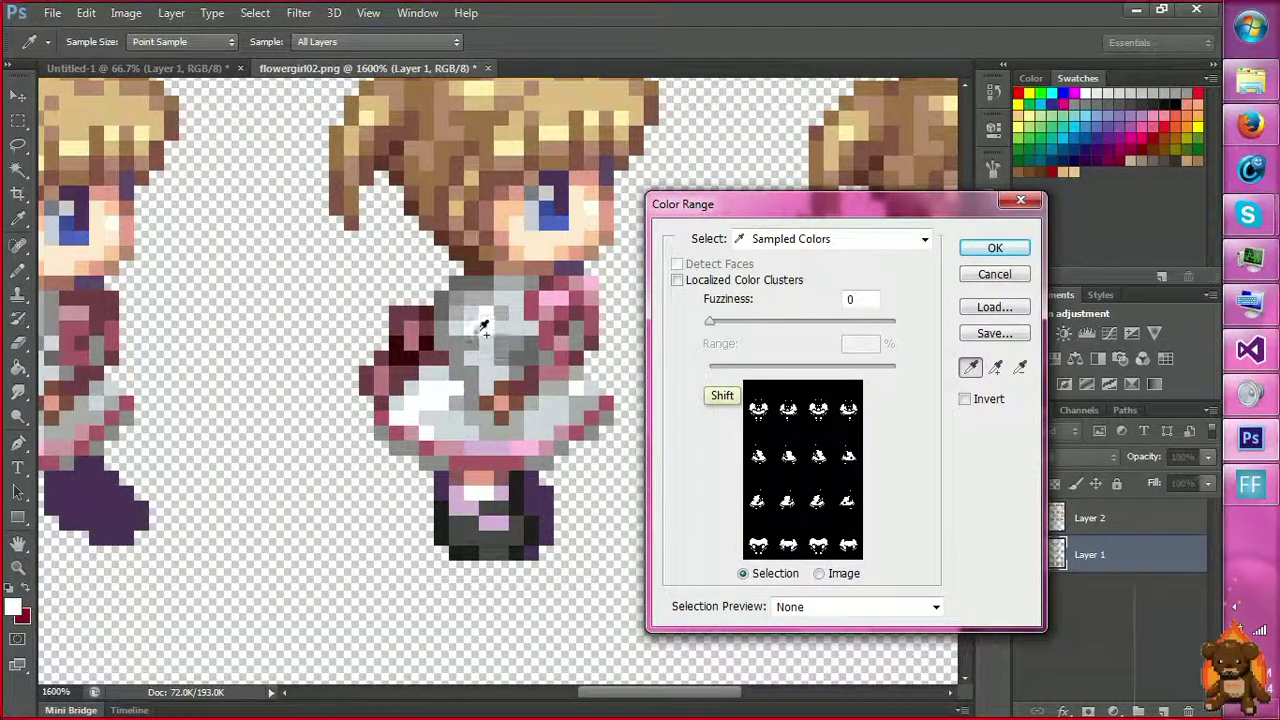
Add the grey shades of the bodice, sleeve and skirt edge to the sampled colours and apply the colour range selection.
left_click(458, 296, "shift")
left_click(443, 312, "shift")
left_click(468, 305, "shift")
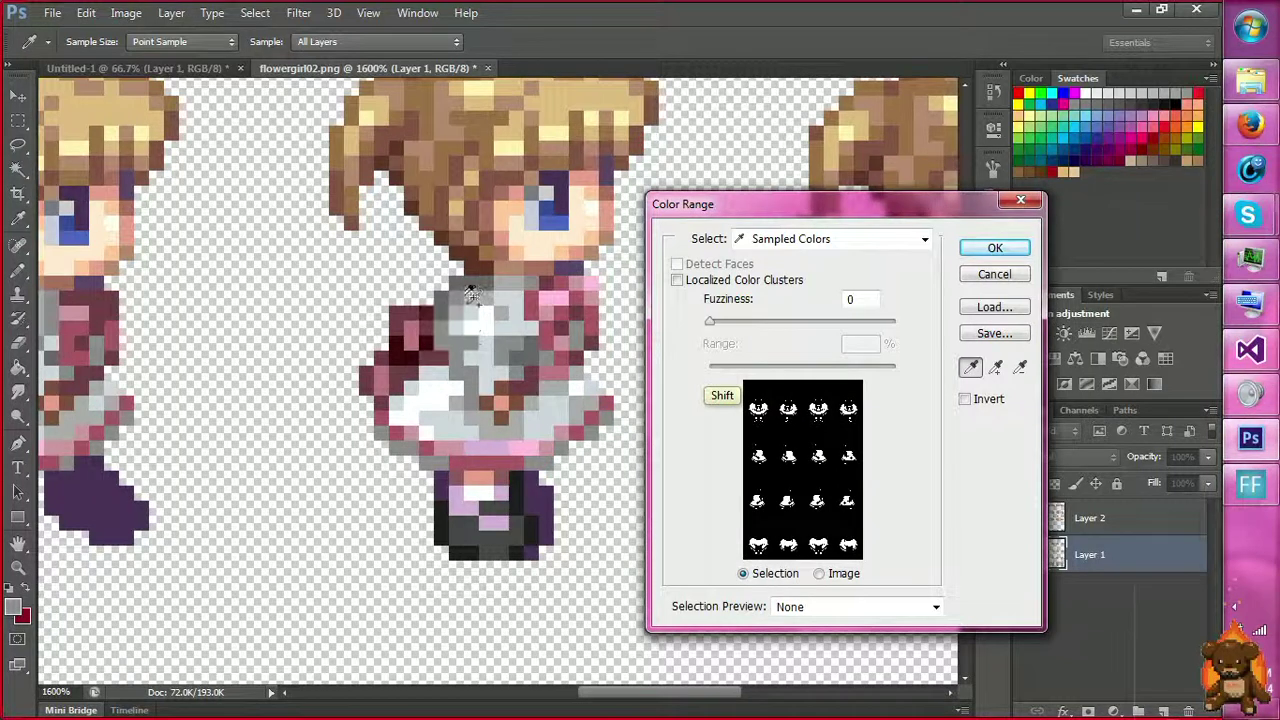
left_click(469, 343, "shift")
left_click(515, 345, "shift")
left_click(528, 340, "shift")
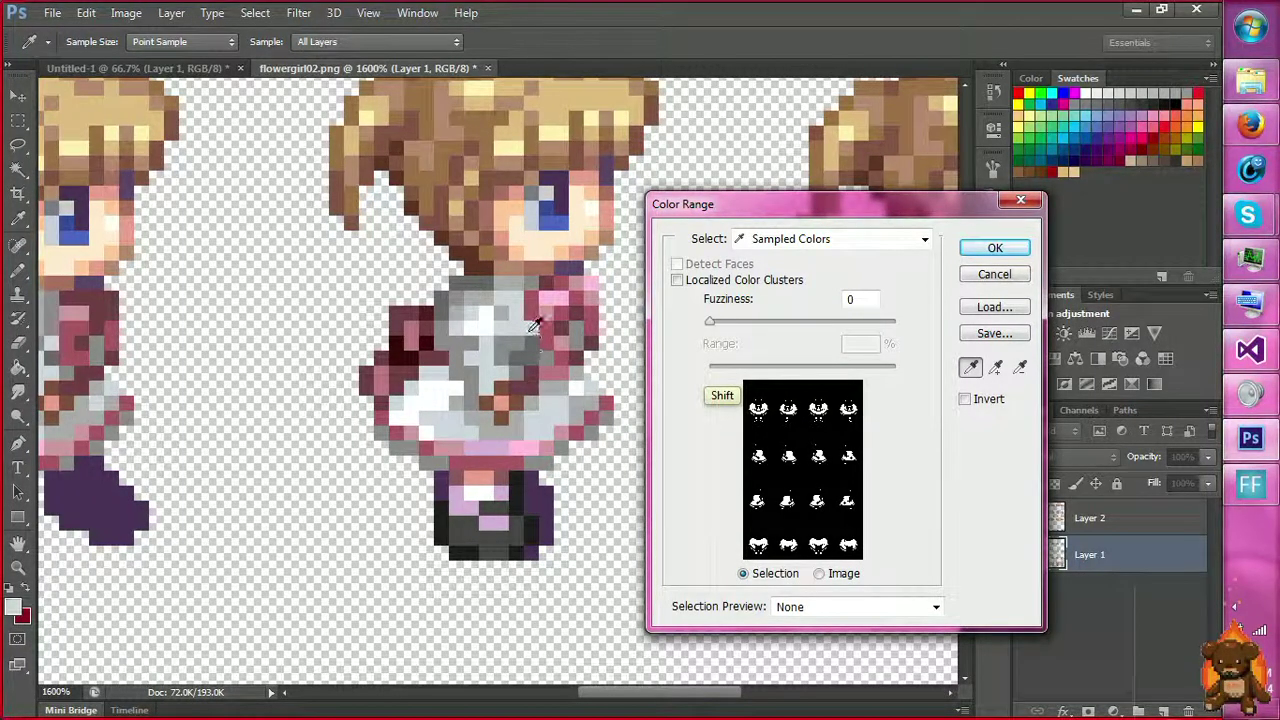
left_click(593, 393, "shift")
left_click(577, 410, "shift")
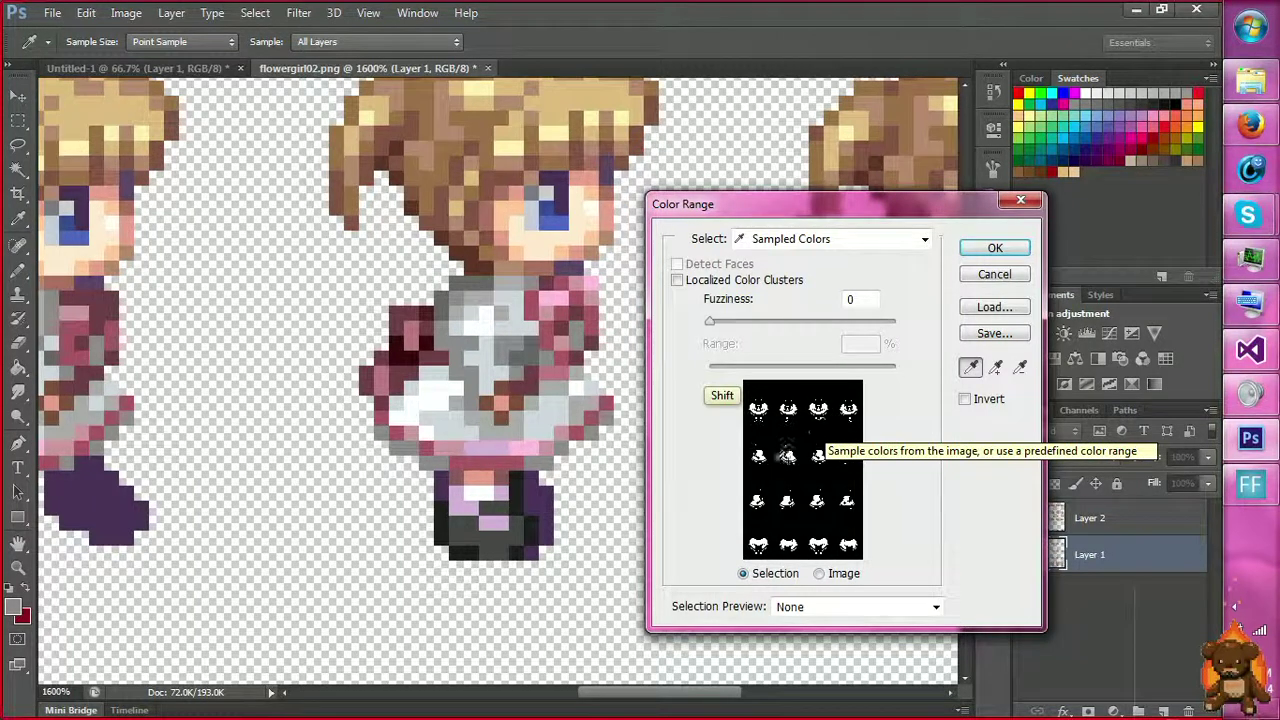
left_click(995, 248)
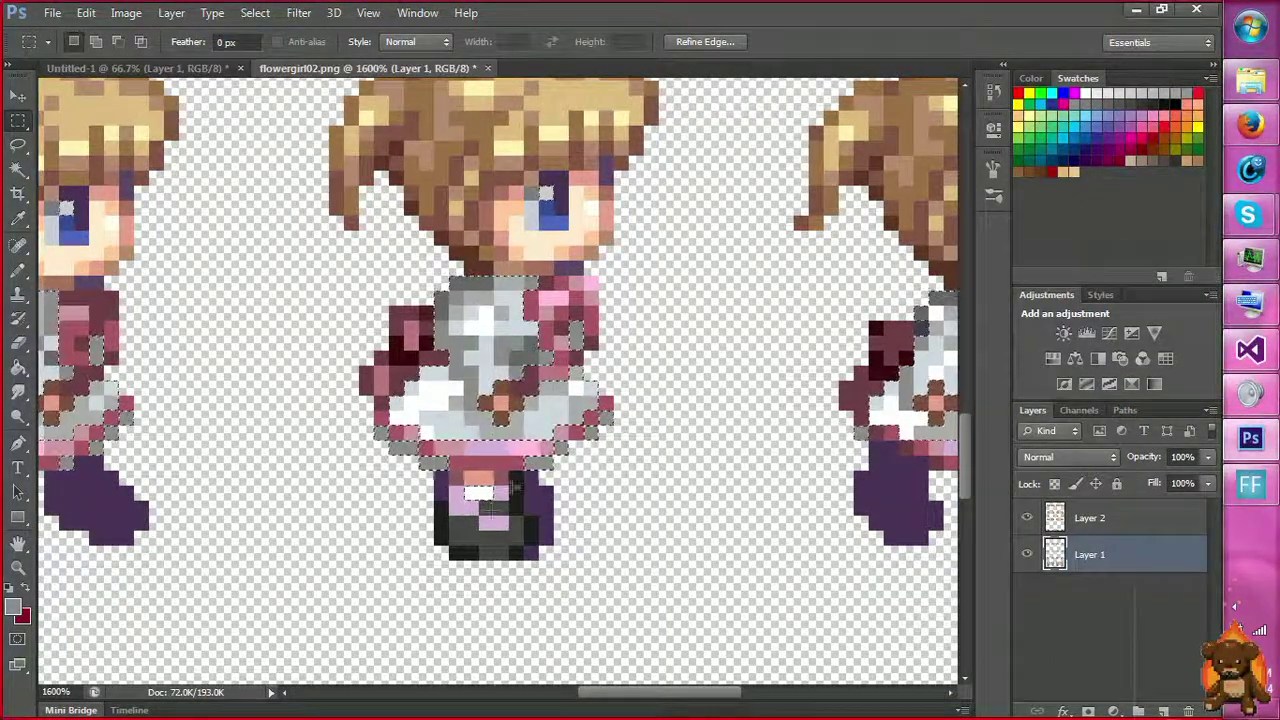
Colorize the selected white and grey dress areas with Hue/Saturation at hue 204, saturation 60 and lightness +23.
scroll(600, 500, "up", 2)
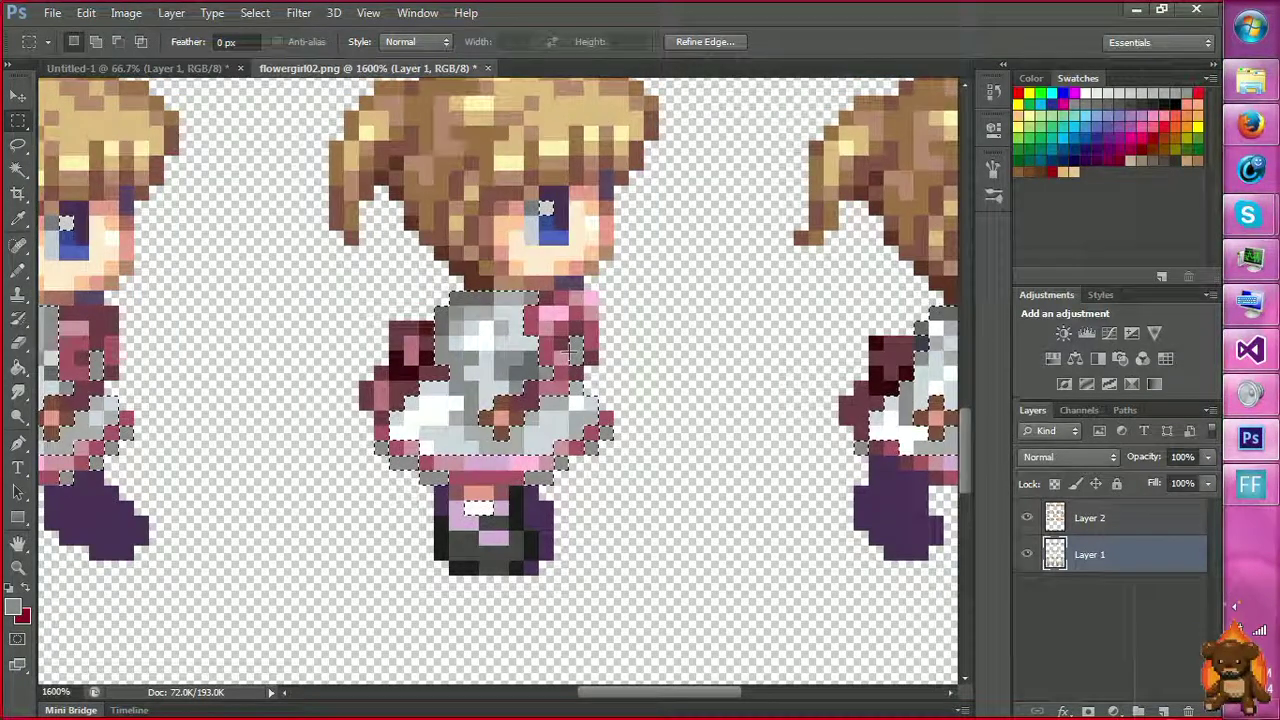
scroll(651, 662, "left", 3)
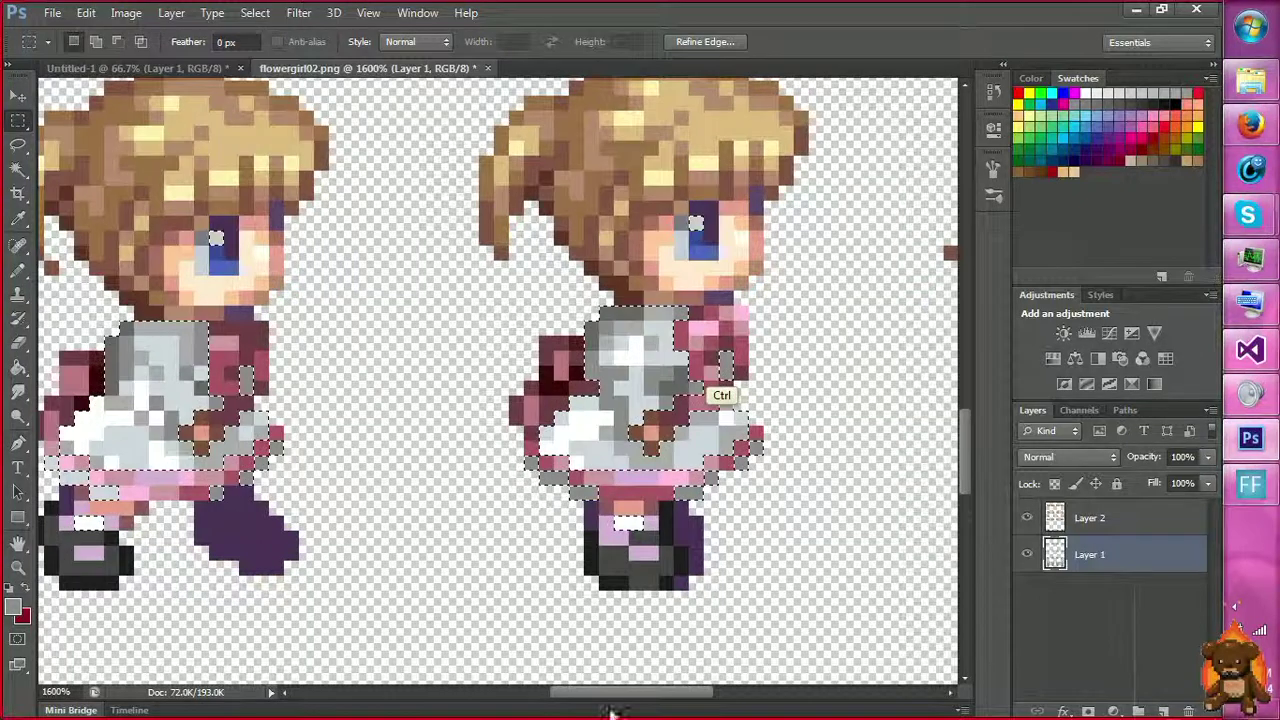
key("ctrl+u")
left_click(1156, 374)
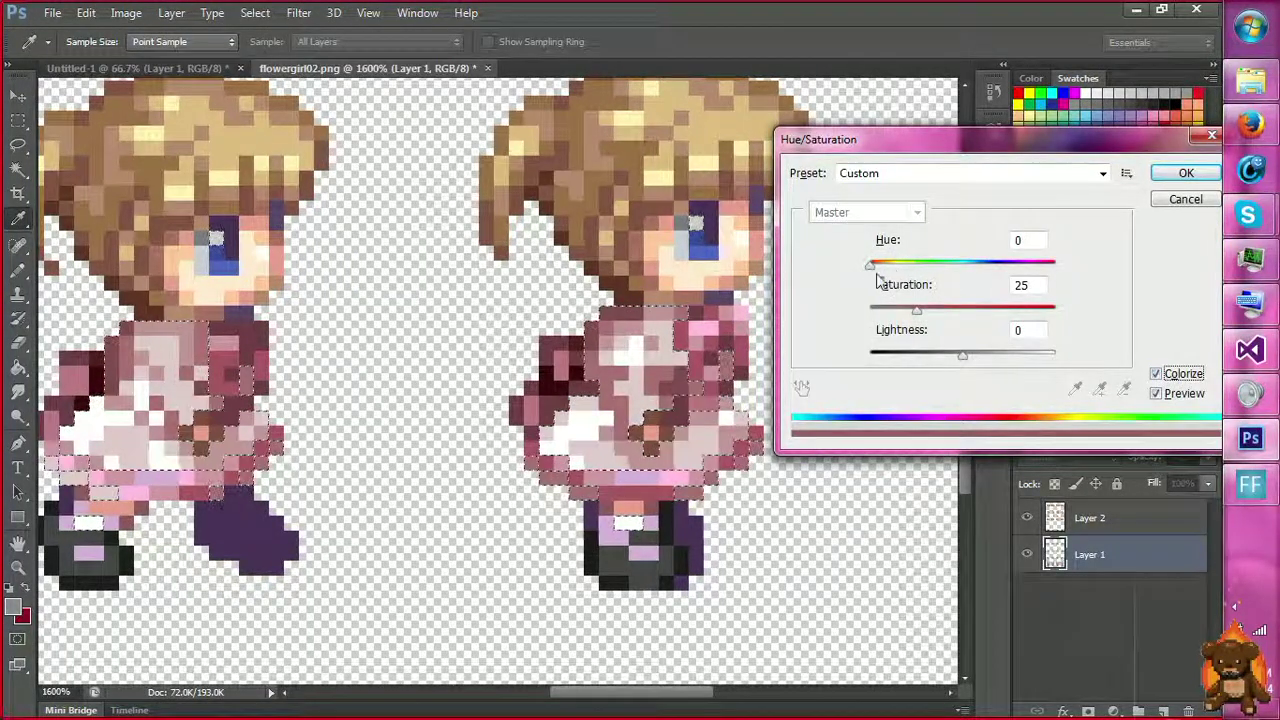
left_click_drag(870, 265, 932, 266)
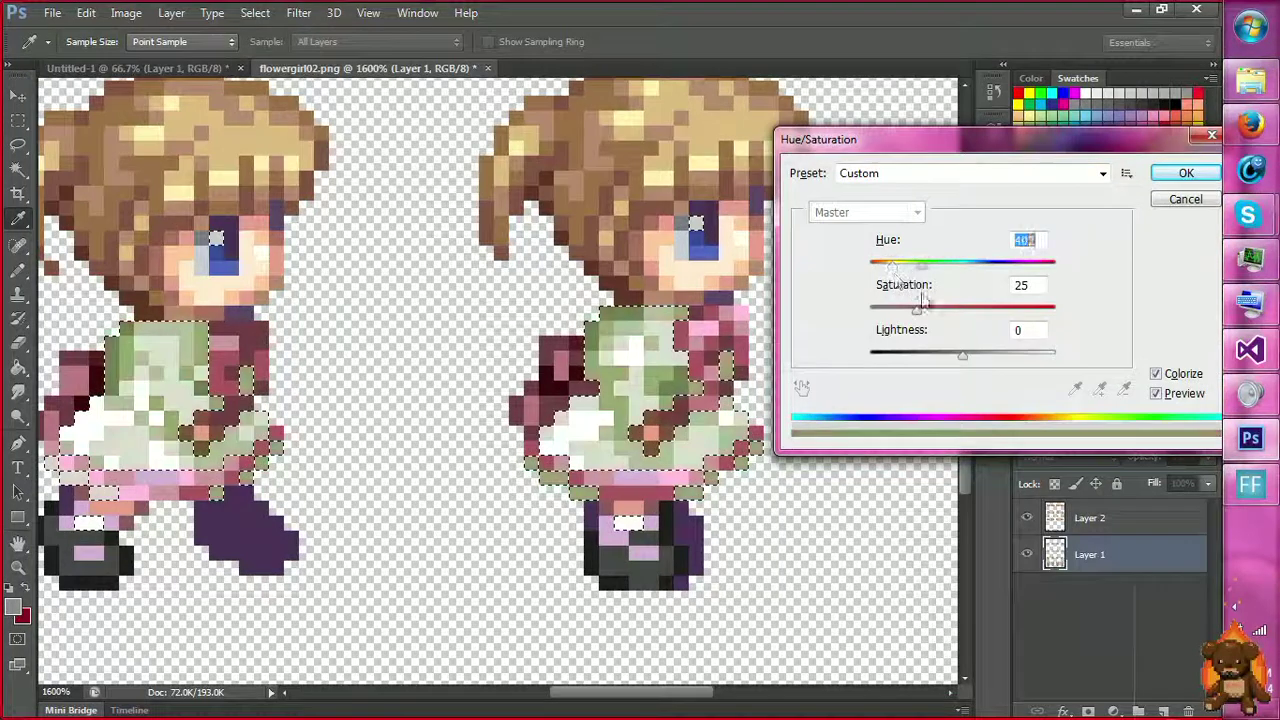
left_click_drag(966, 334, 982, 347)
left_click_drag(966, 266, 977, 277)
left_click_drag(977, 365, 990, 371)
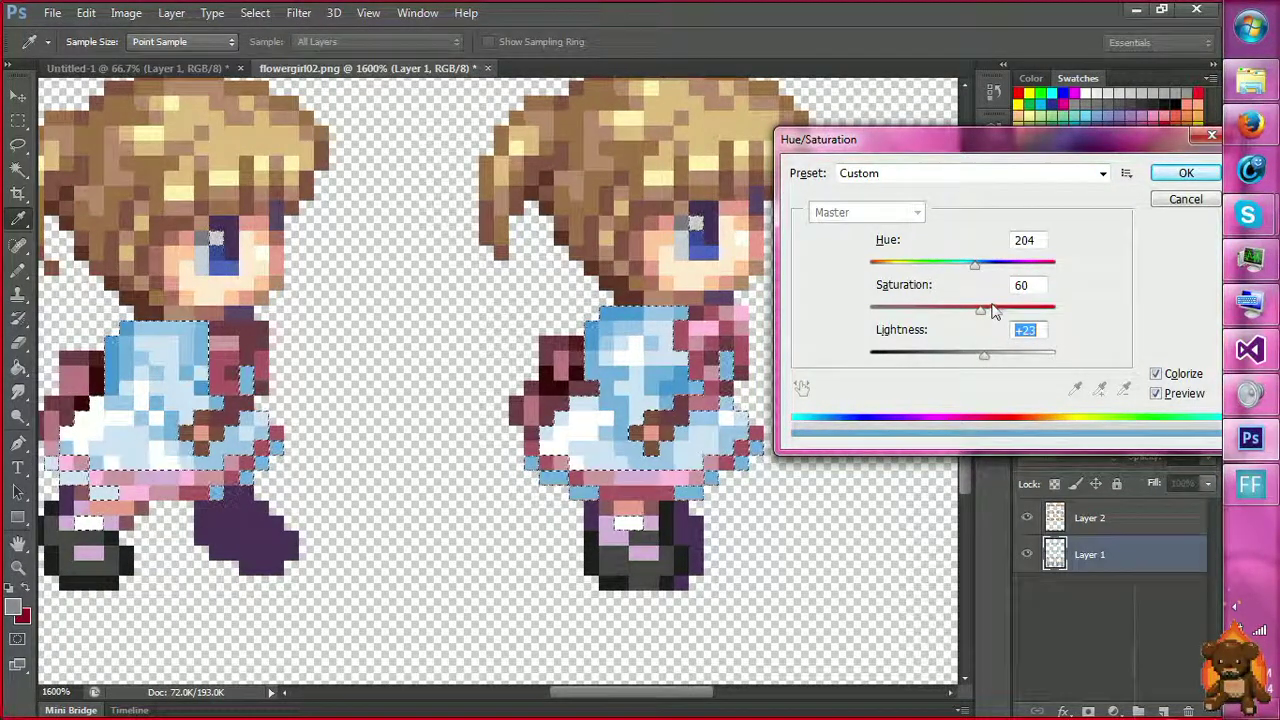
Refine the dress colorization to hue 209, saturation 60 and lightness +28, apply it and clear the selection.
left_click_drag(981, 308, 968, 309)
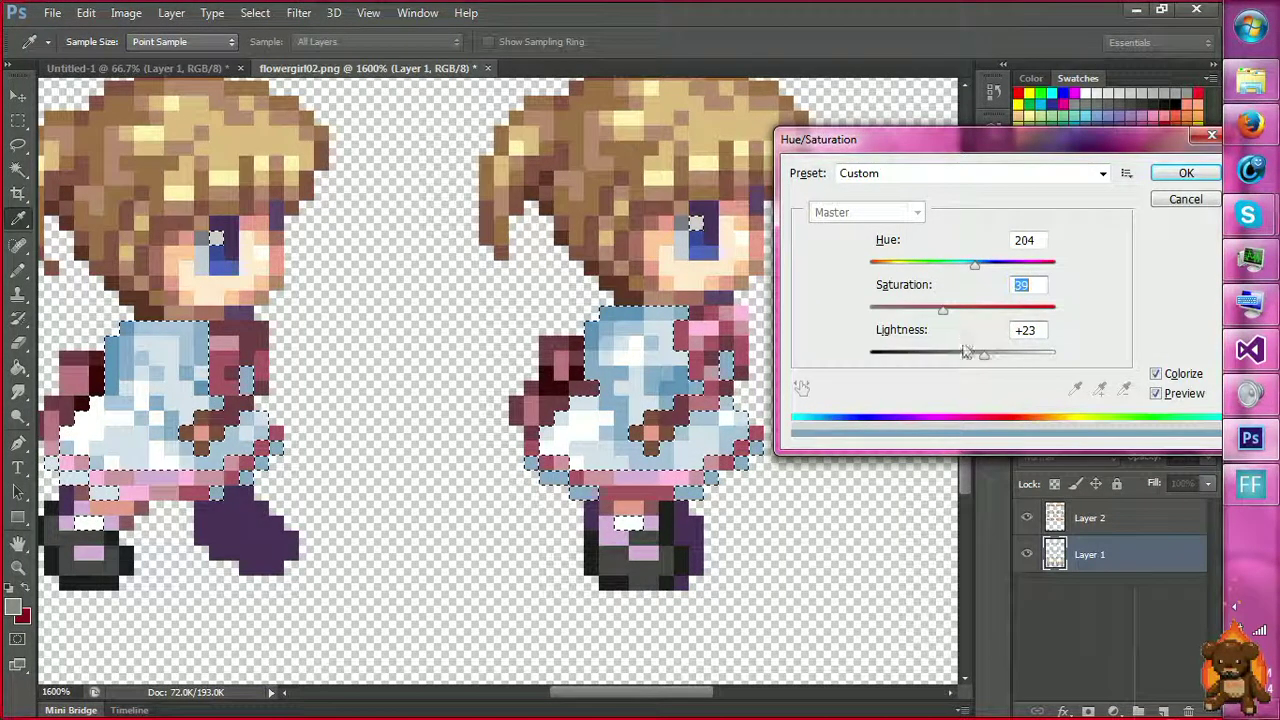
left_click_drag(984, 355, 1036, 357)
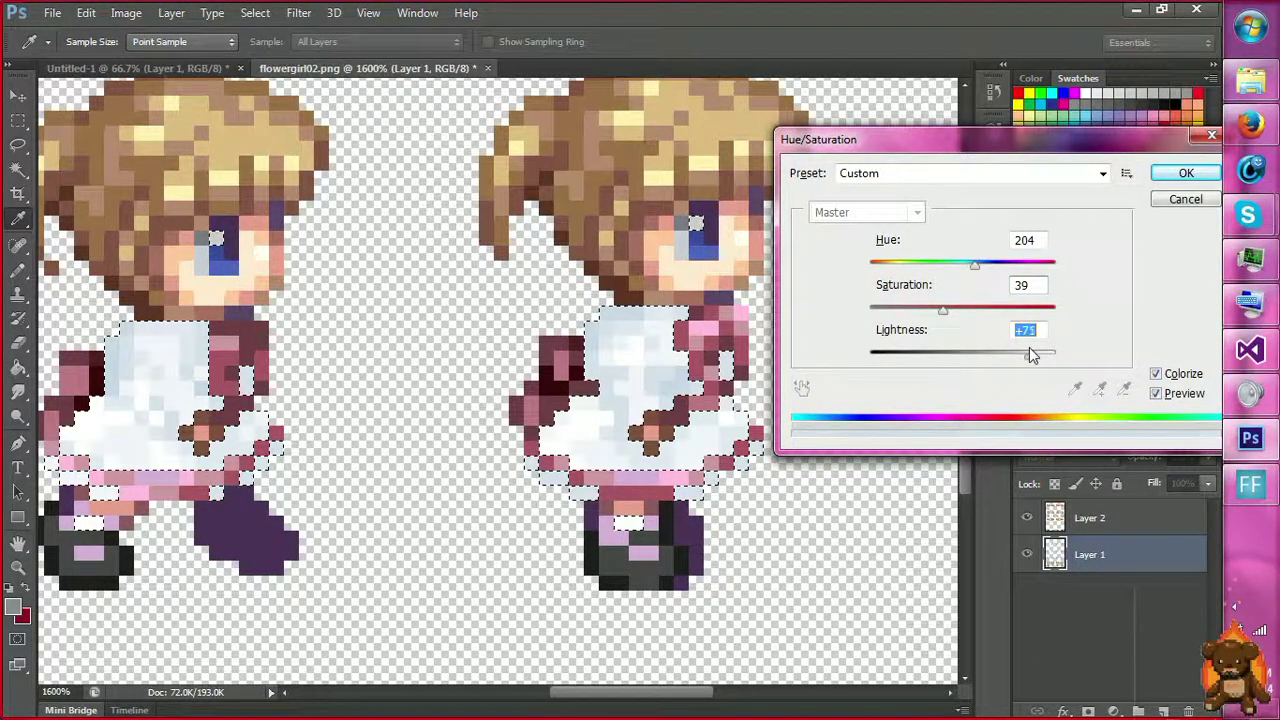
left_click_drag(1031, 355, 993, 368)
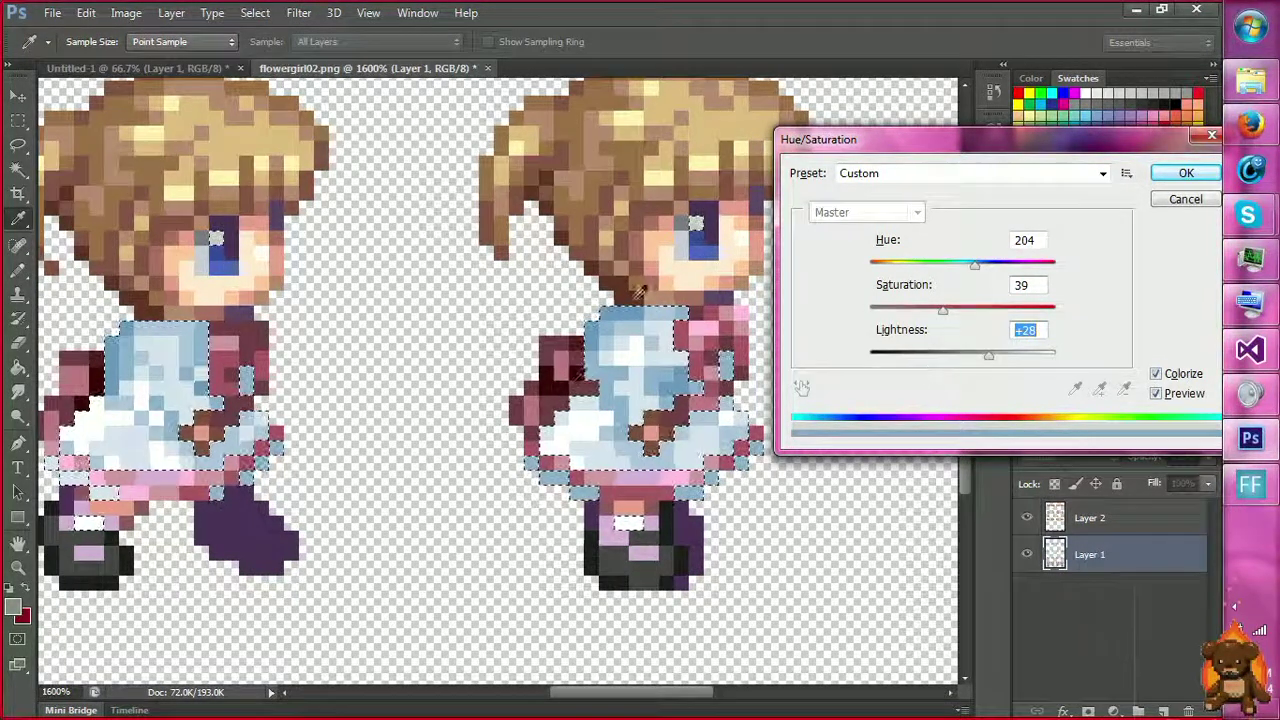
left_click_drag(942, 311, 980, 341)
mouse_move(978, 266)
left_mouse_down()
mouse_move(935, 253)
mouse_move(853, 268)
mouse_move(1023, 286)
mouse_move(1070, 318)
mouse_move(980, 282)
left_mouse_up()
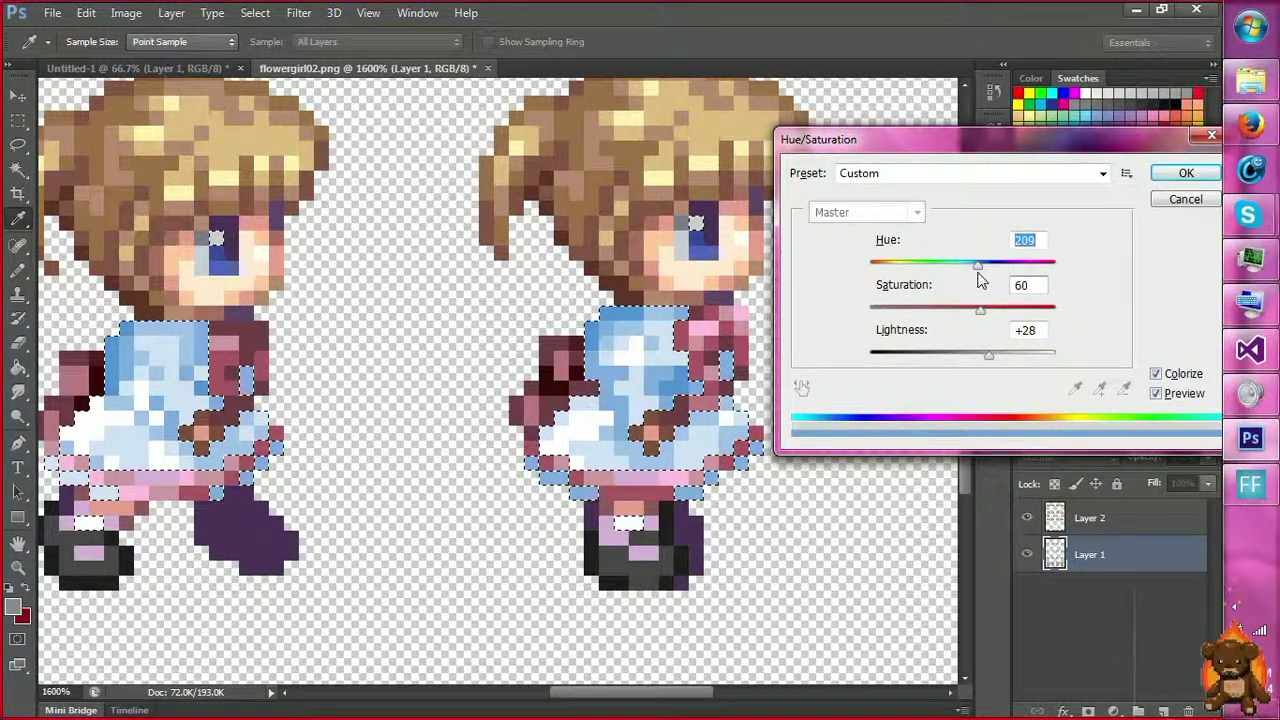
left_click(1186, 173)
key("m")
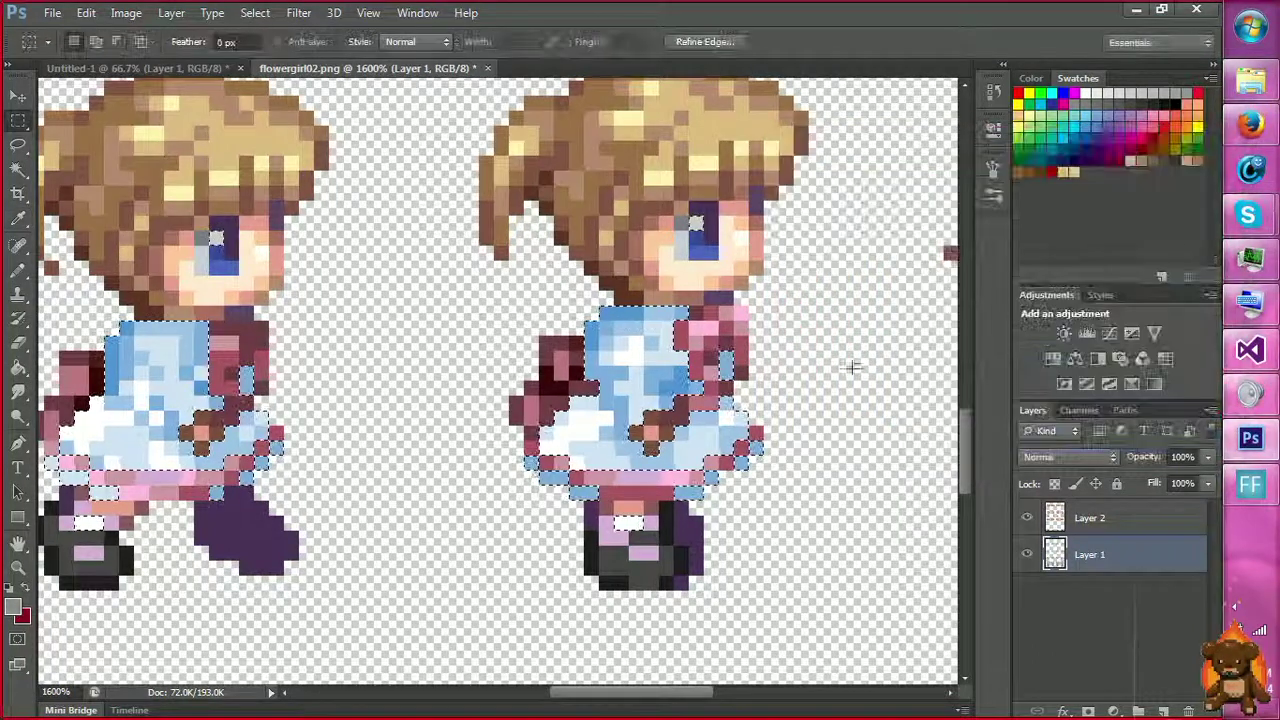
key("ctrl+d")
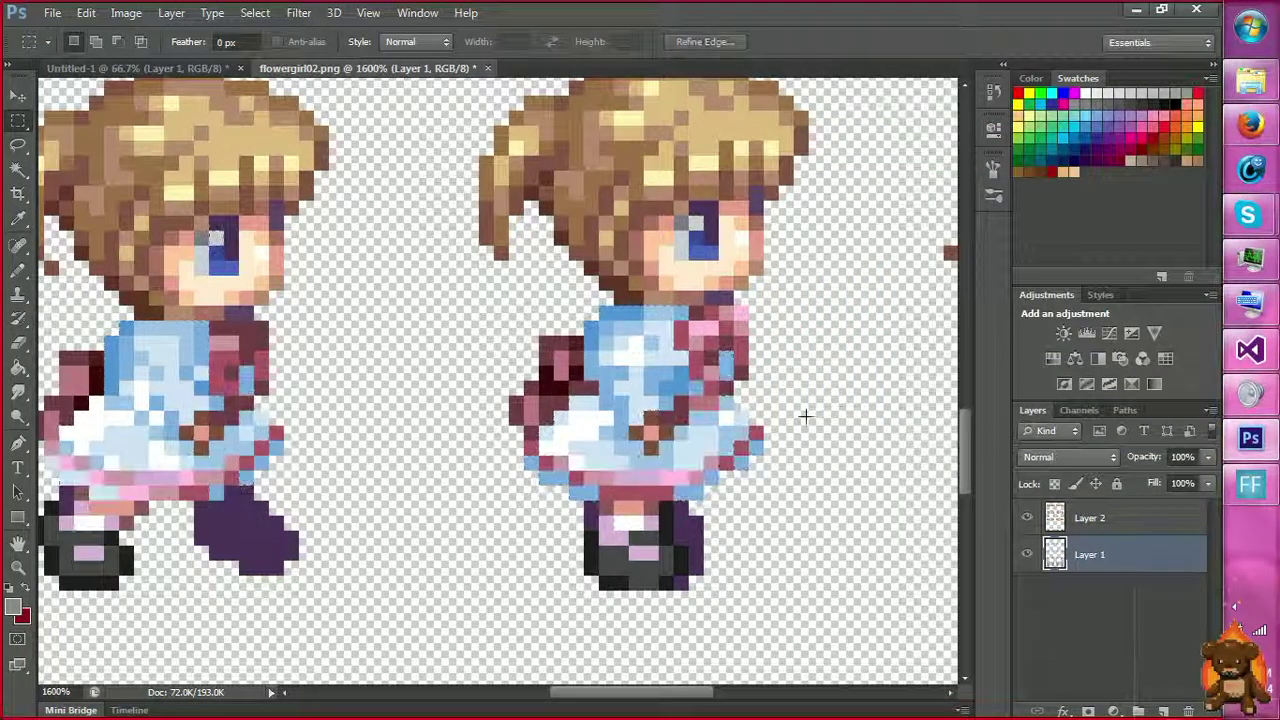
Select the pink and dark red shades of the bow, sleeves and trim by sampled colour, and check the selection with Layer 2 temporarily hidden.
right_click(740, 329)
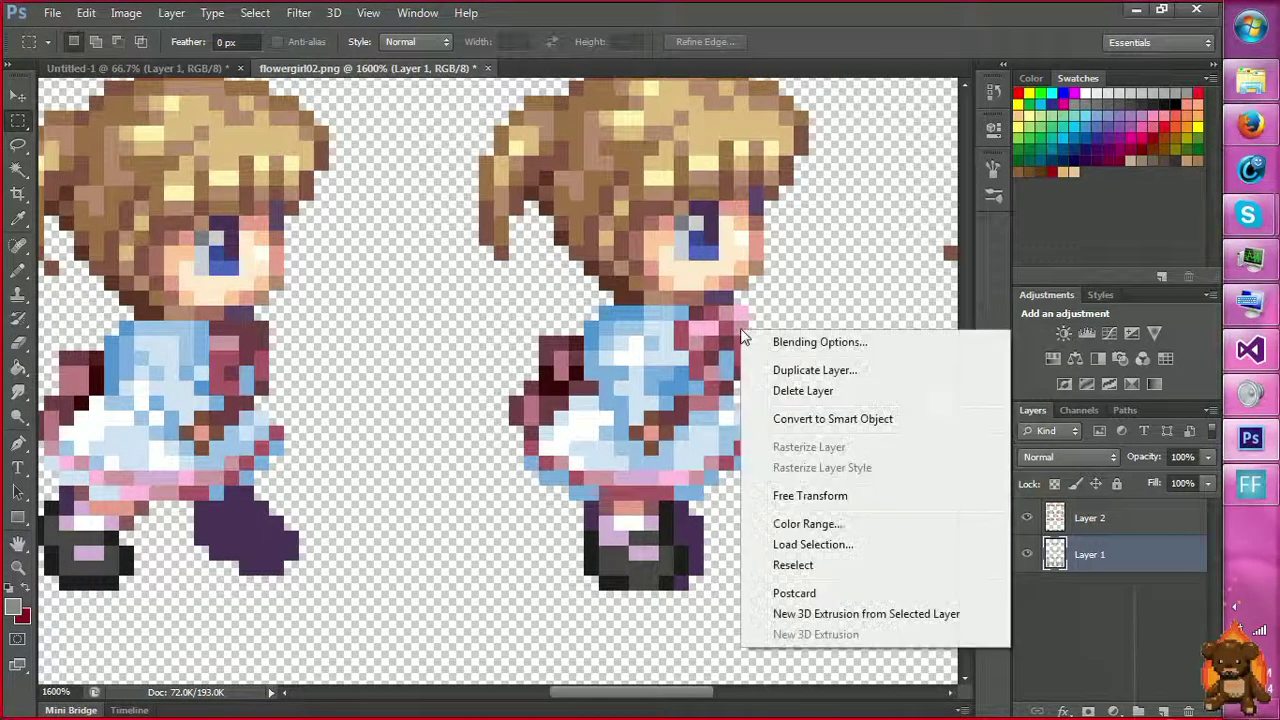
left_click(810, 523)
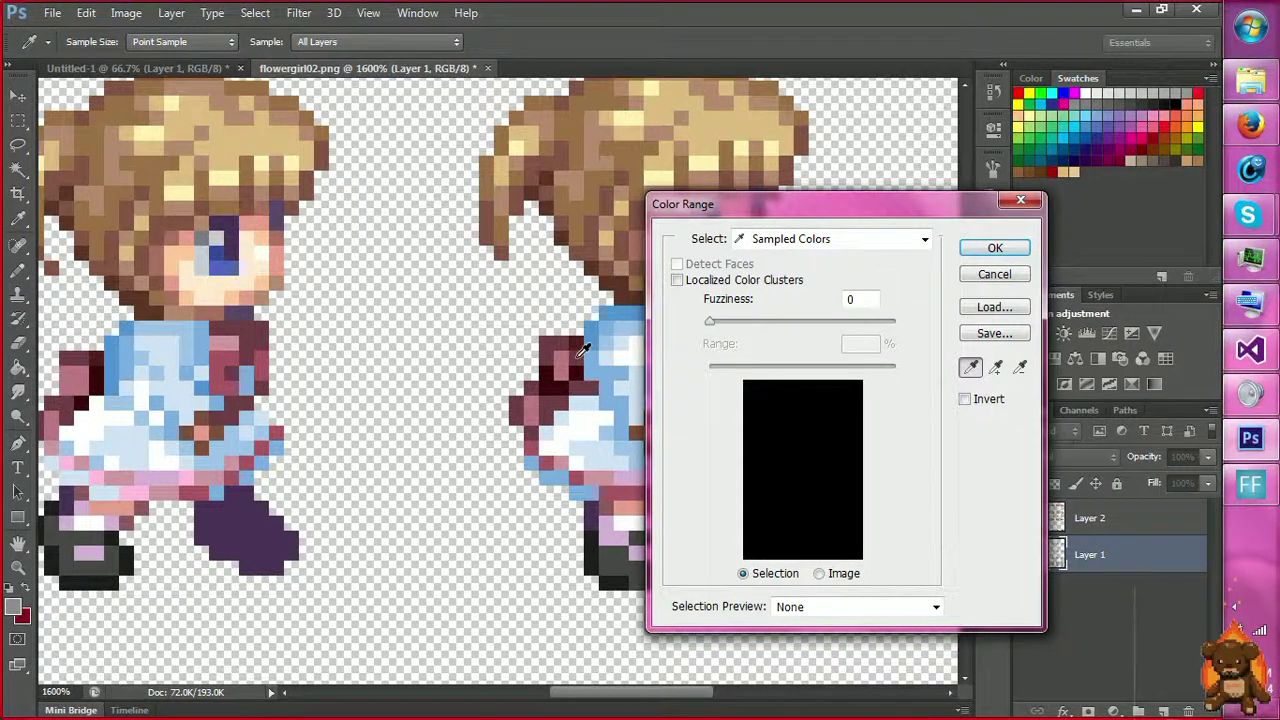
left_click(583, 357, "shift")
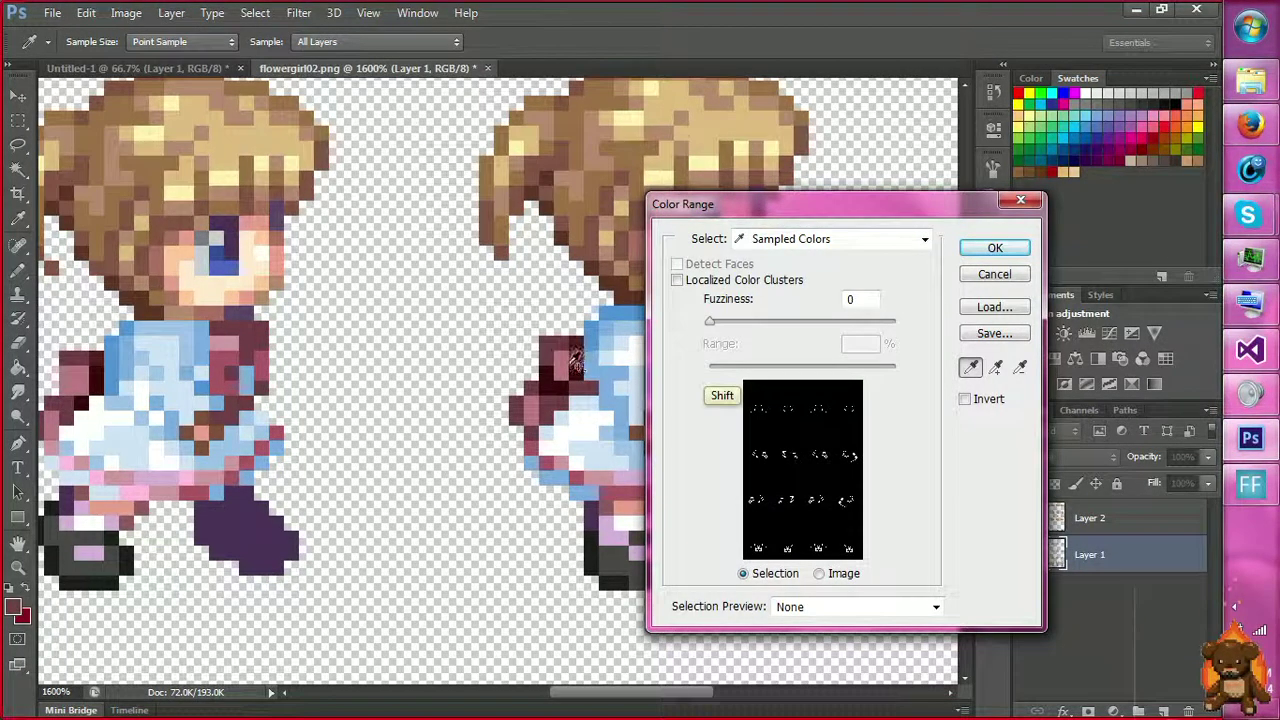
left_click(583, 375, "shift")
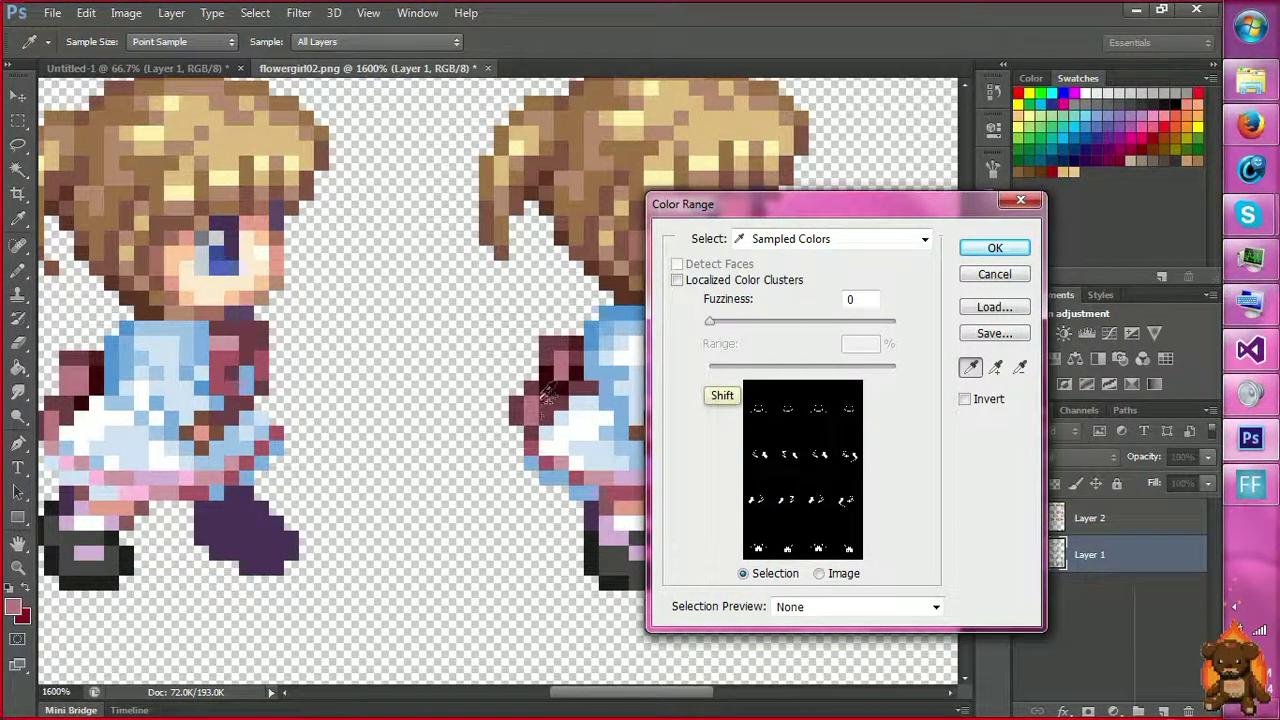
left_click(538, 432, "shift")
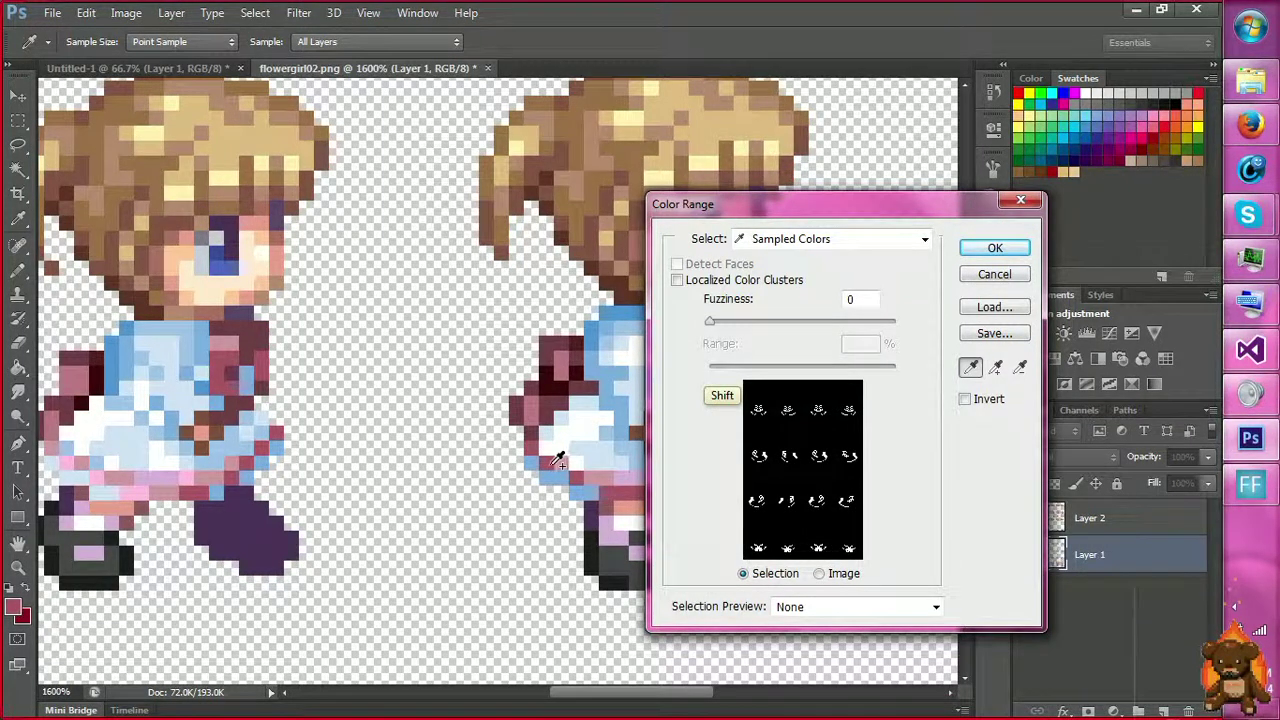
left_click(625, 474, "shift")
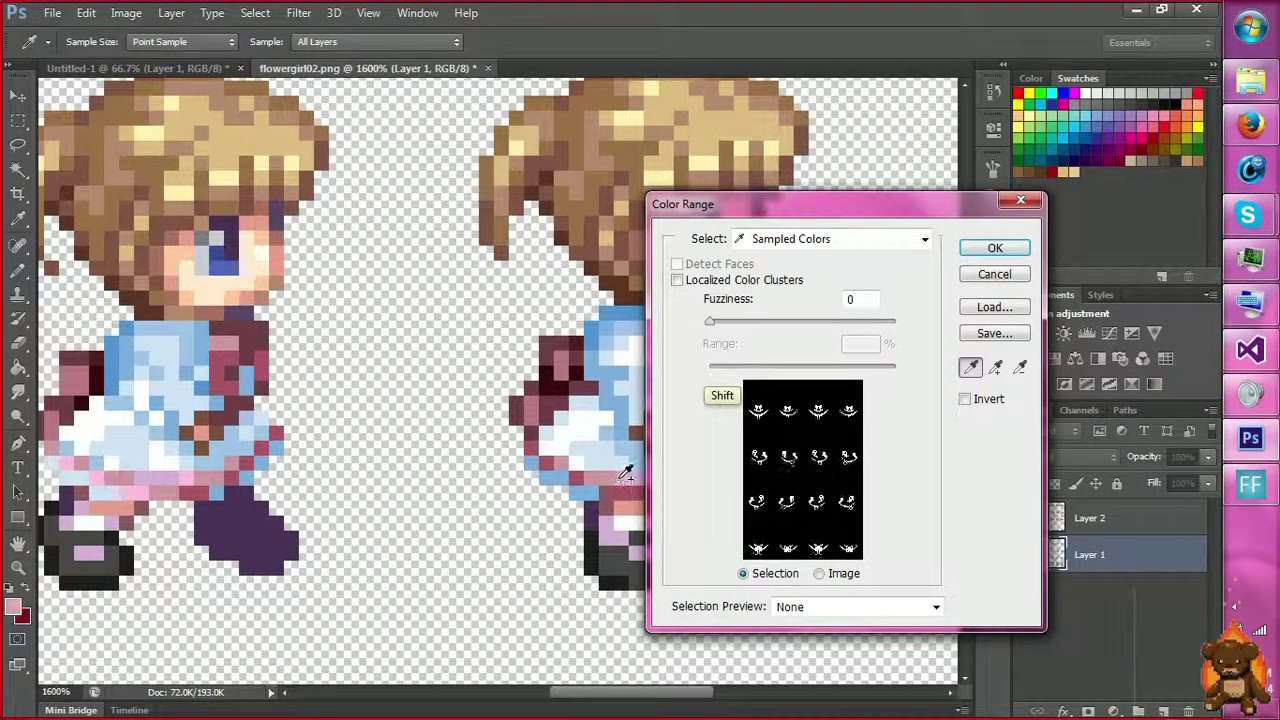
left_click_drag(755, 207, 926, 188)
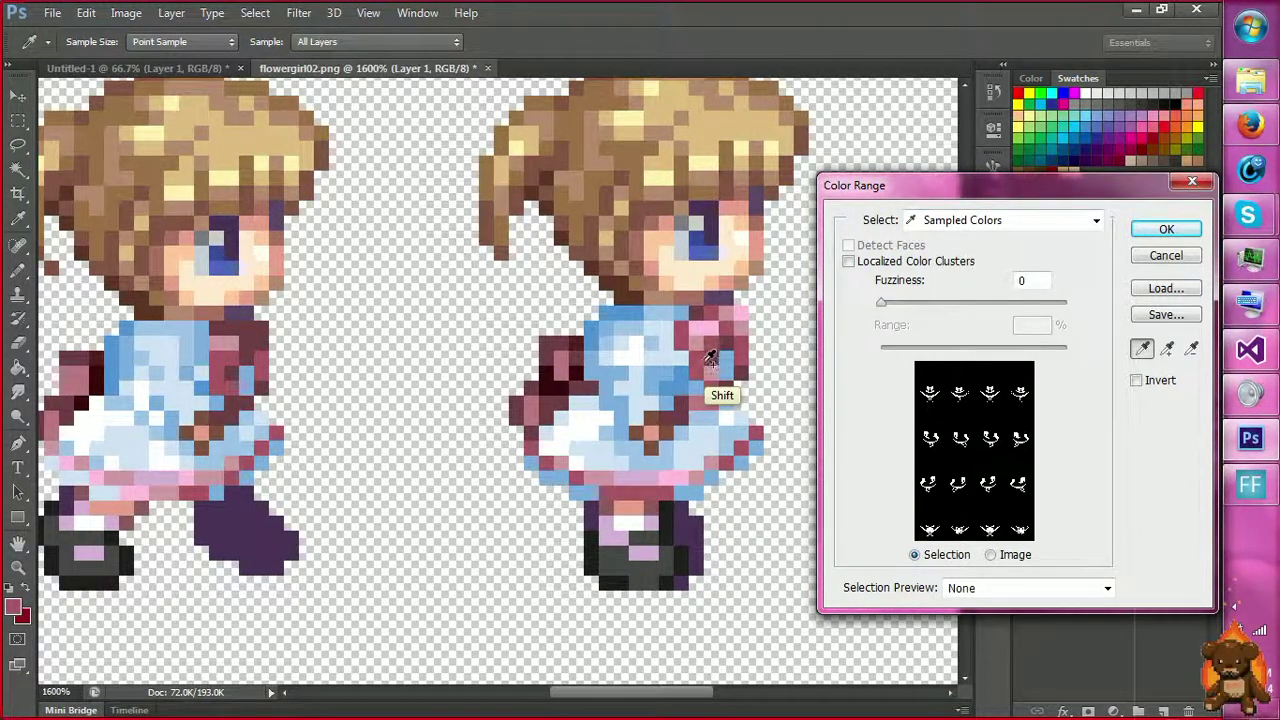
left_click(1155, 229)
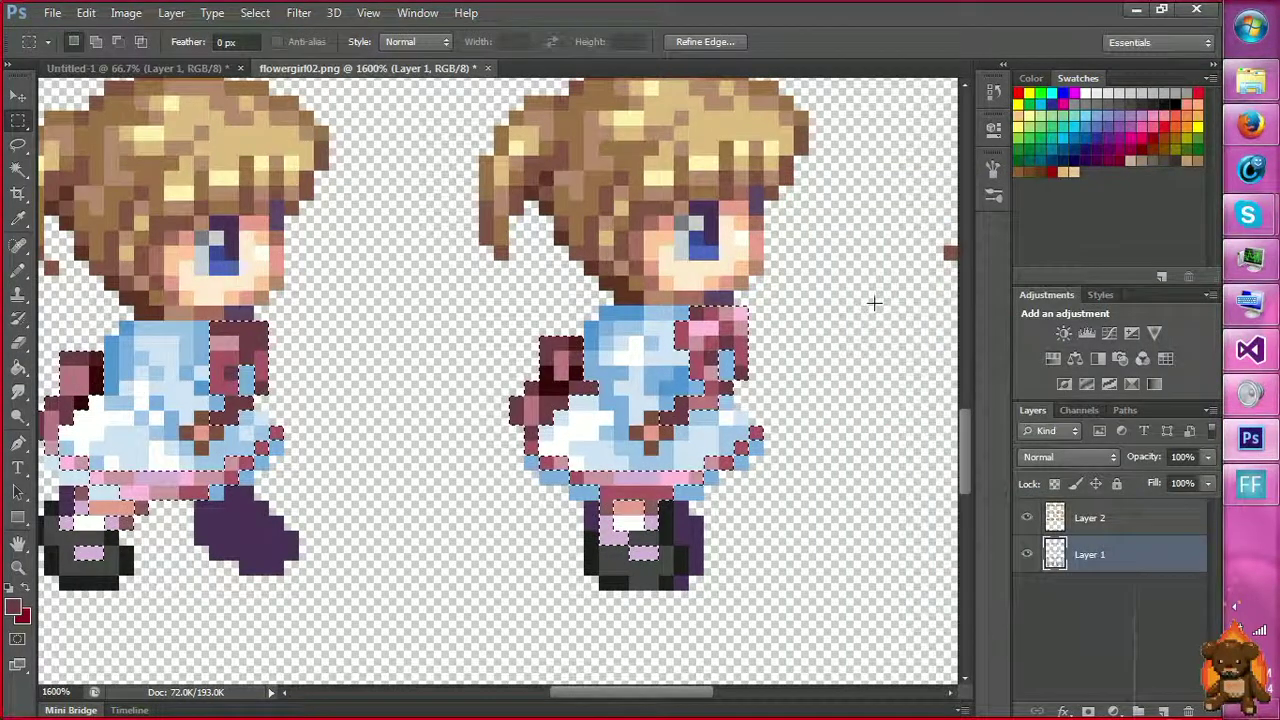
left_click(1028, 521)
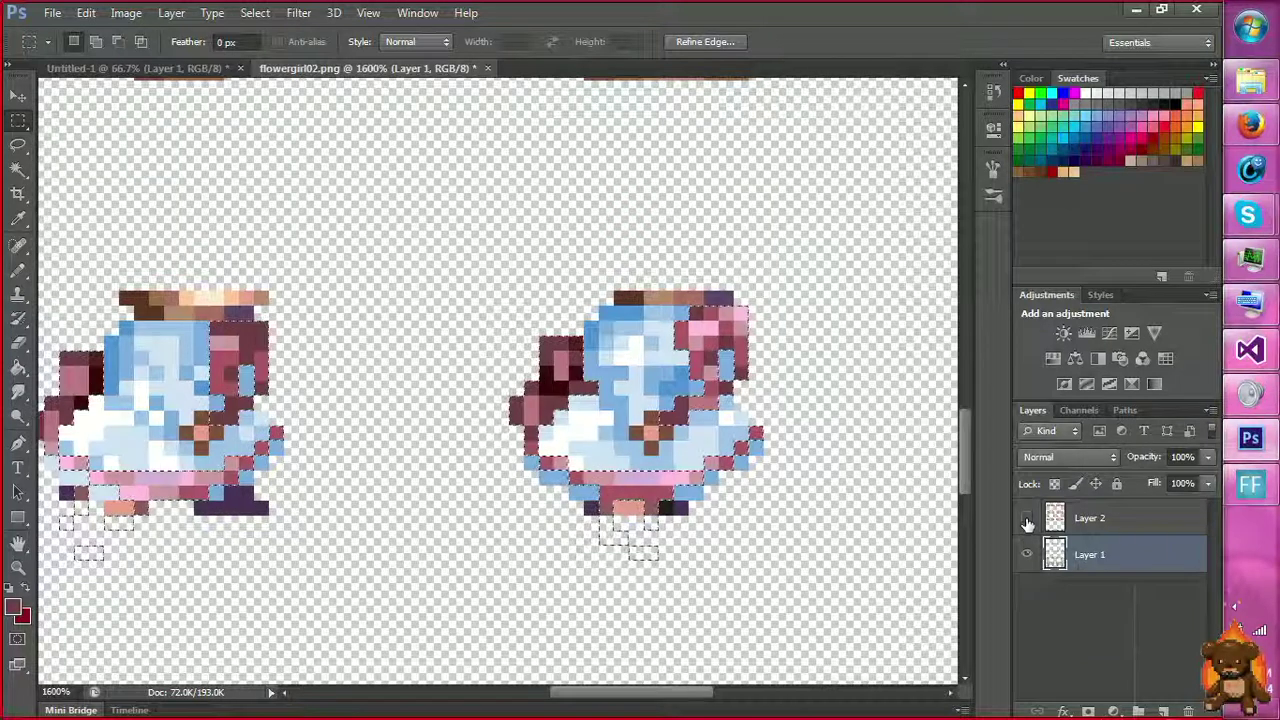
left_click(1026, 519)
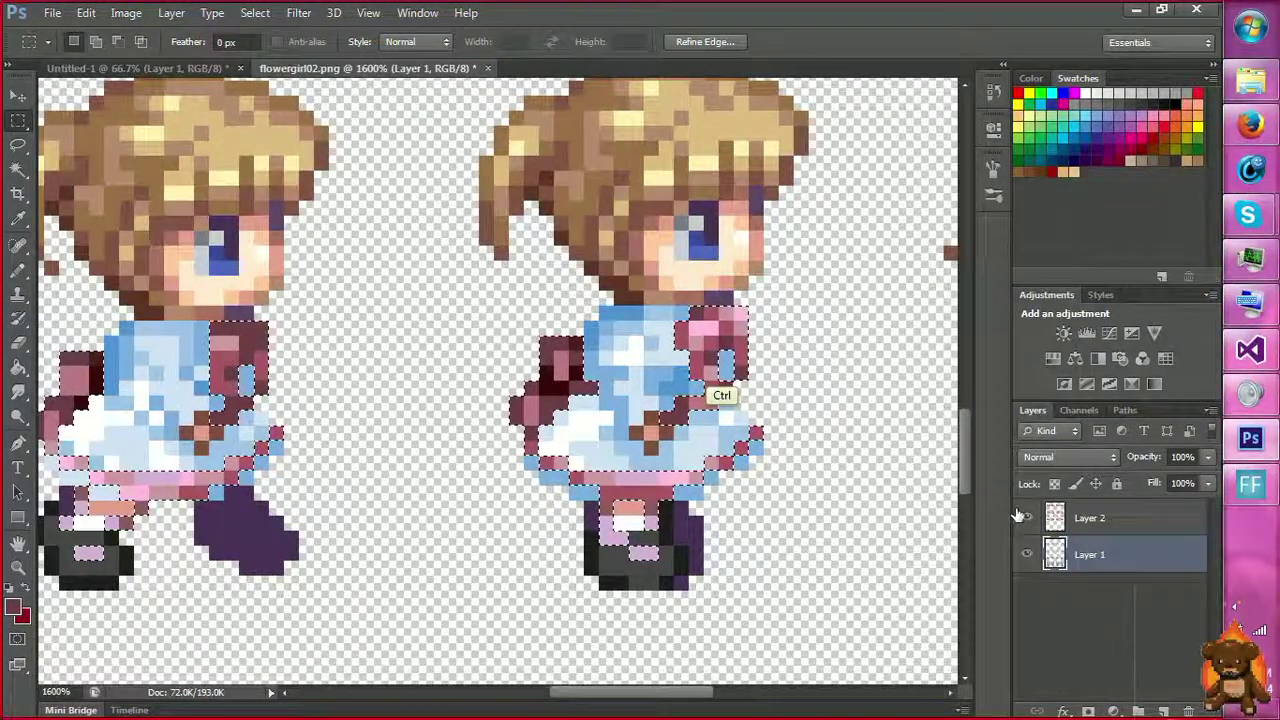
Colorize the selected pink and dark red areas with Hue/Saturation at hue 282, saturation 45 and lightness +36, and clear the selection.
key("ctrl+u")
left_click_drag(963, 264, 986, 271)
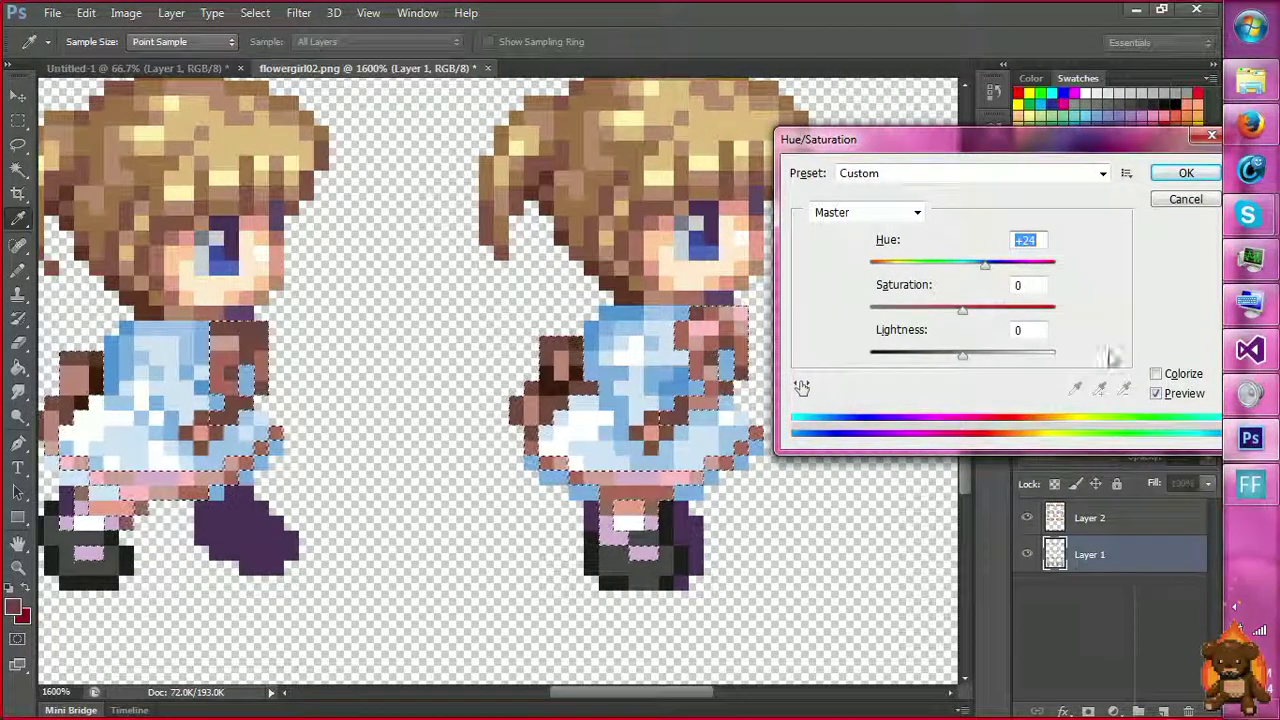
left_click(1156, 375)
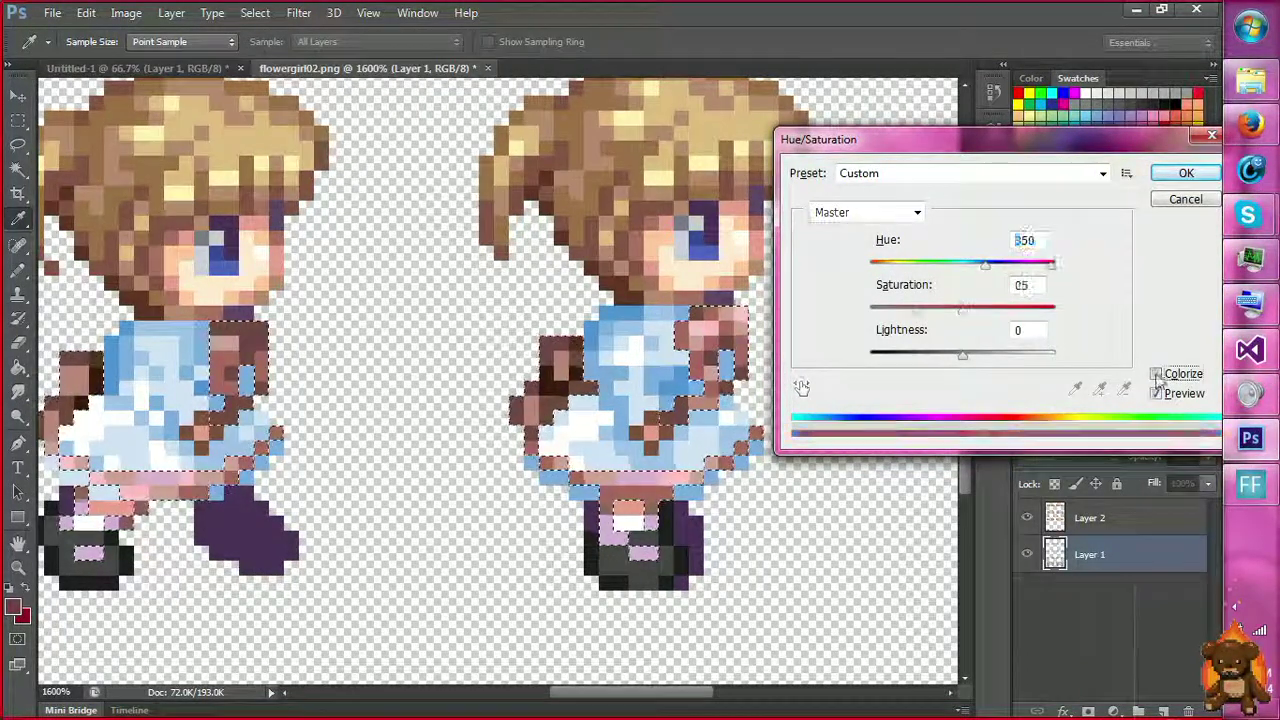
left_click(1009, 268)
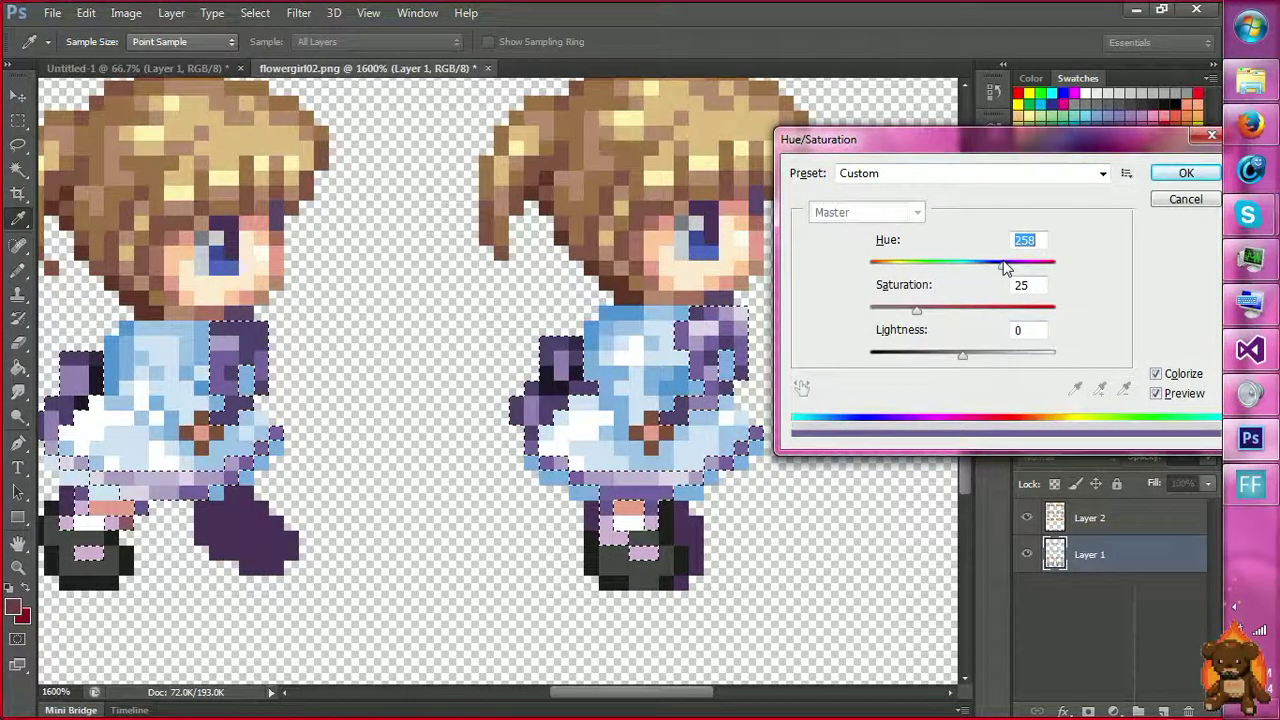
left_click_drag(1056, 266, 985, 316)
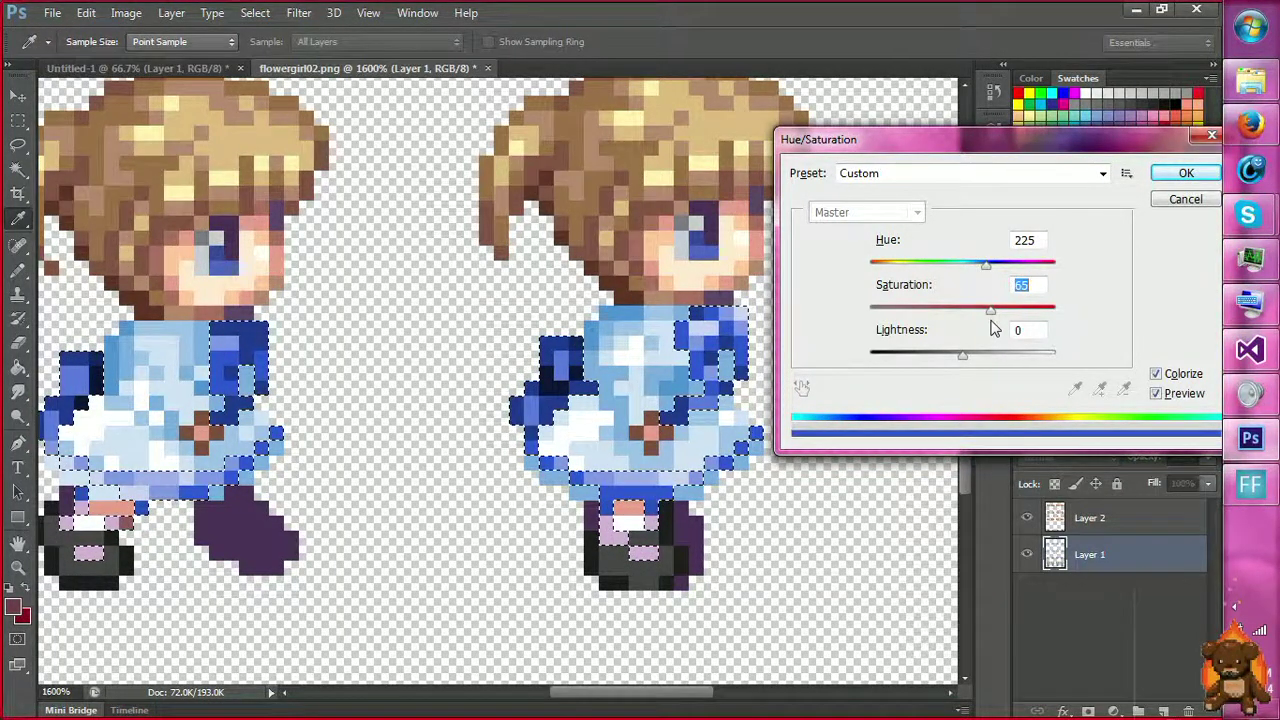
left_click_drag(984, 314, 1000, 384)
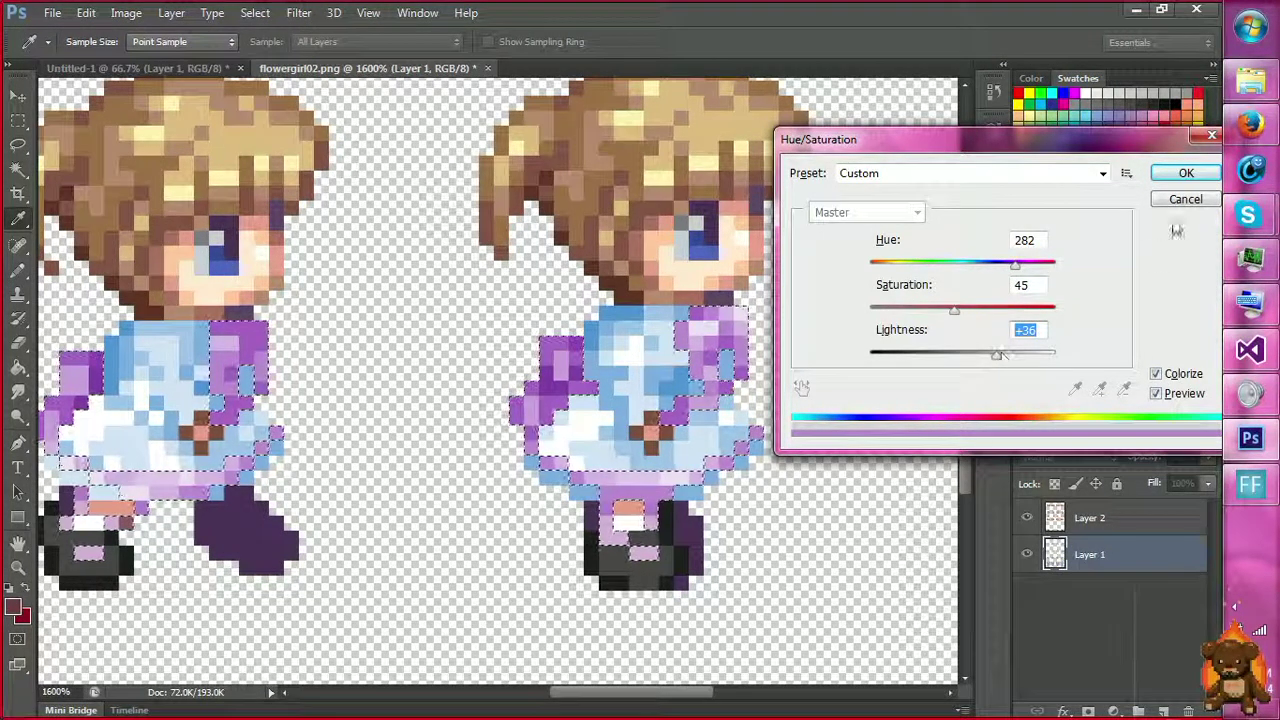
left_click(1186, 174)
key("ctrl+d")
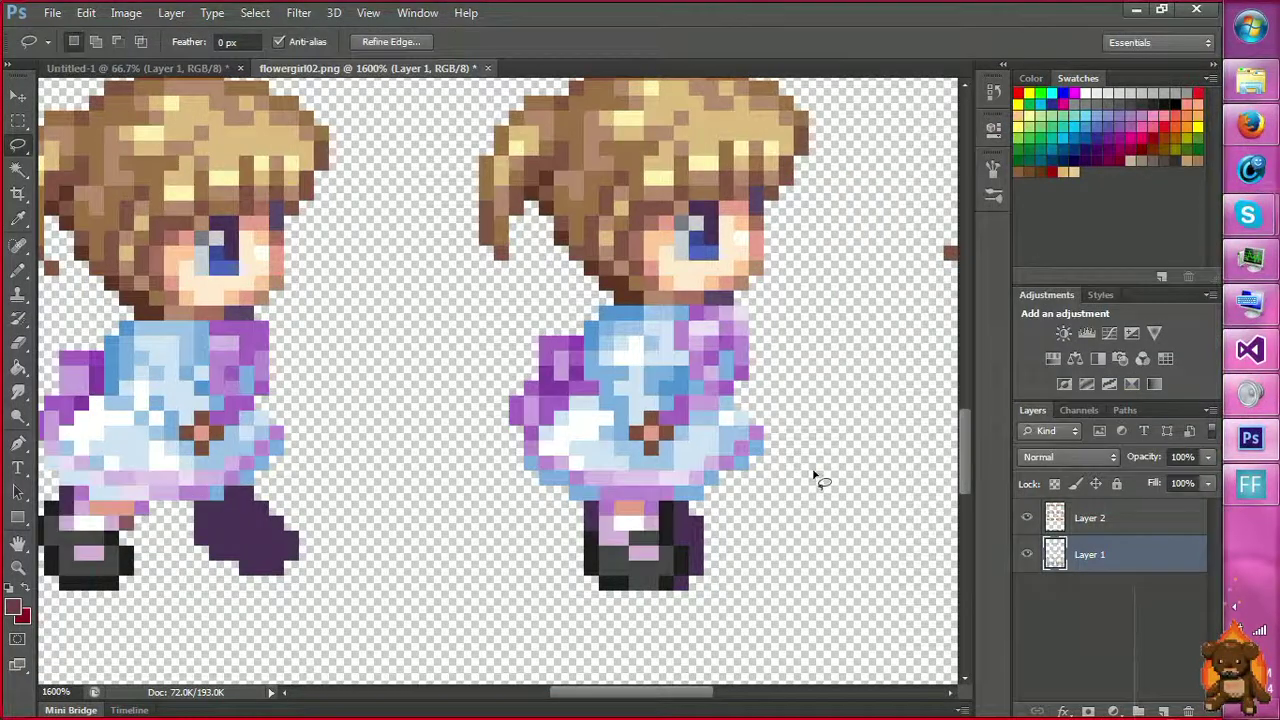
Review the recoloured dresses across the whole sprite sheet at actual size.
key("z")
left_click(96, 41)
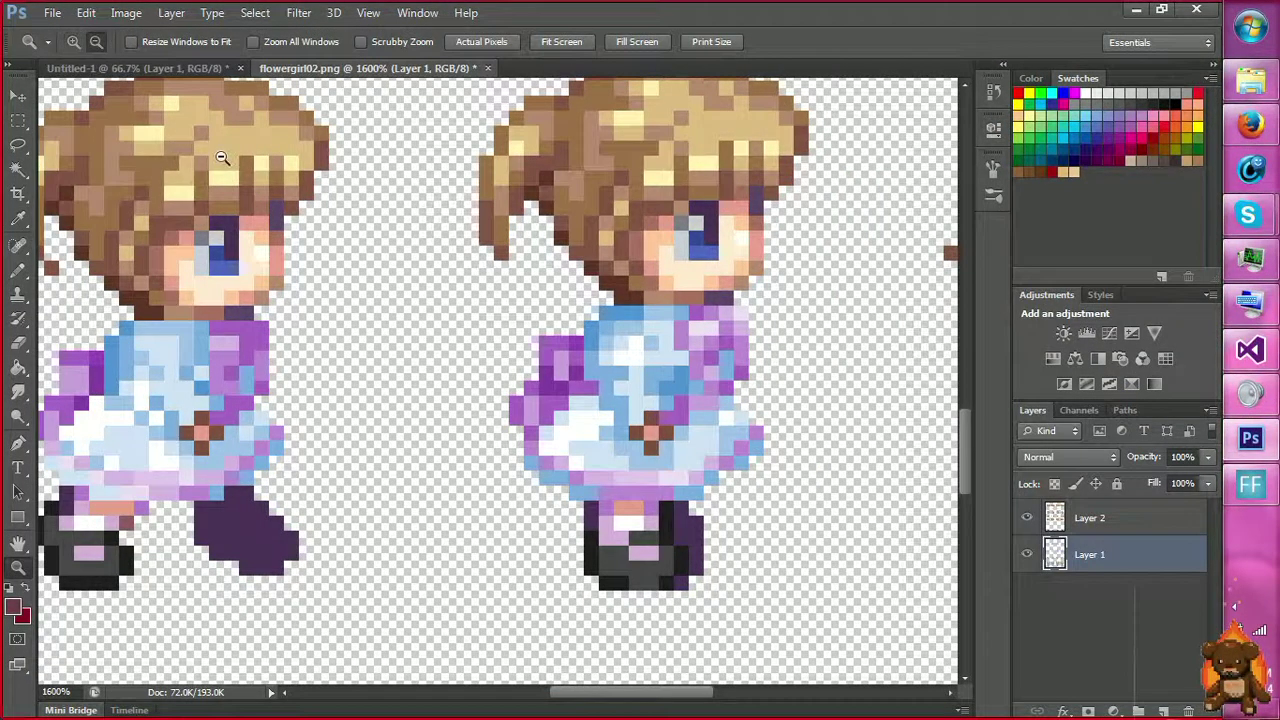
left_click(225, 186)
left_click(400, 335)
left_click(400, 333)
left_click(288, 448)
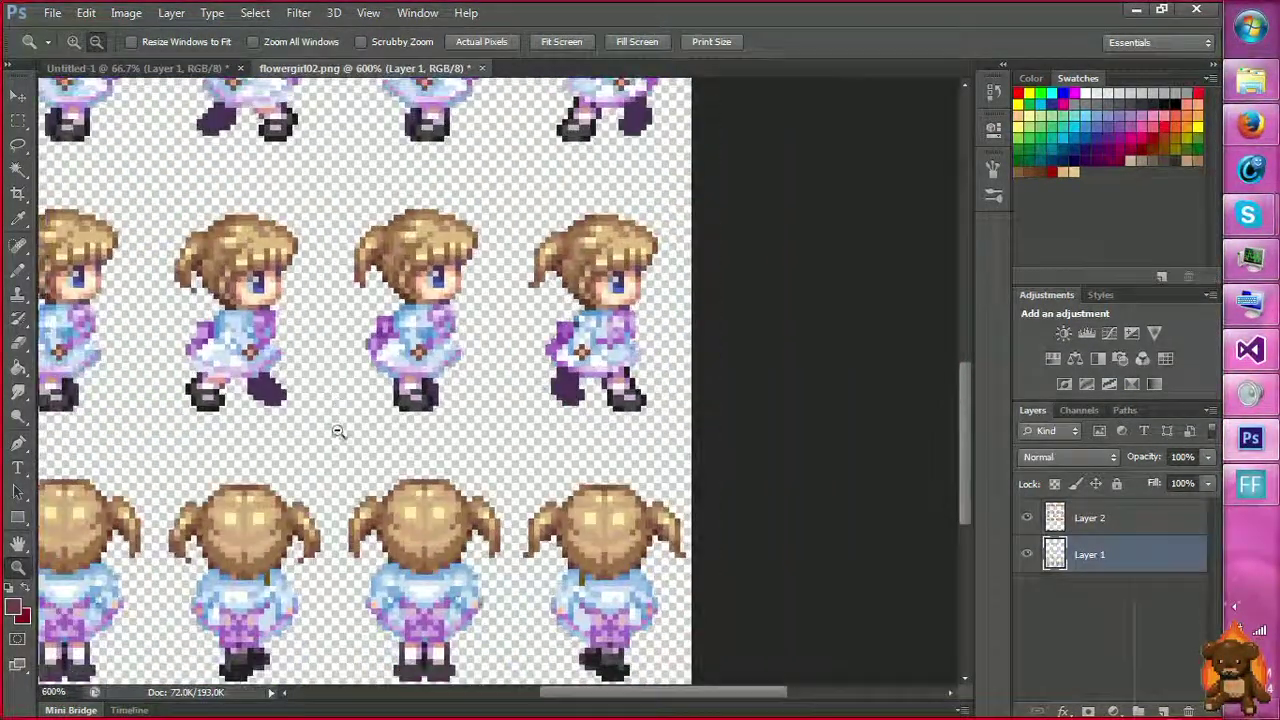
left_click(284, 474)
left_click(240, 420)
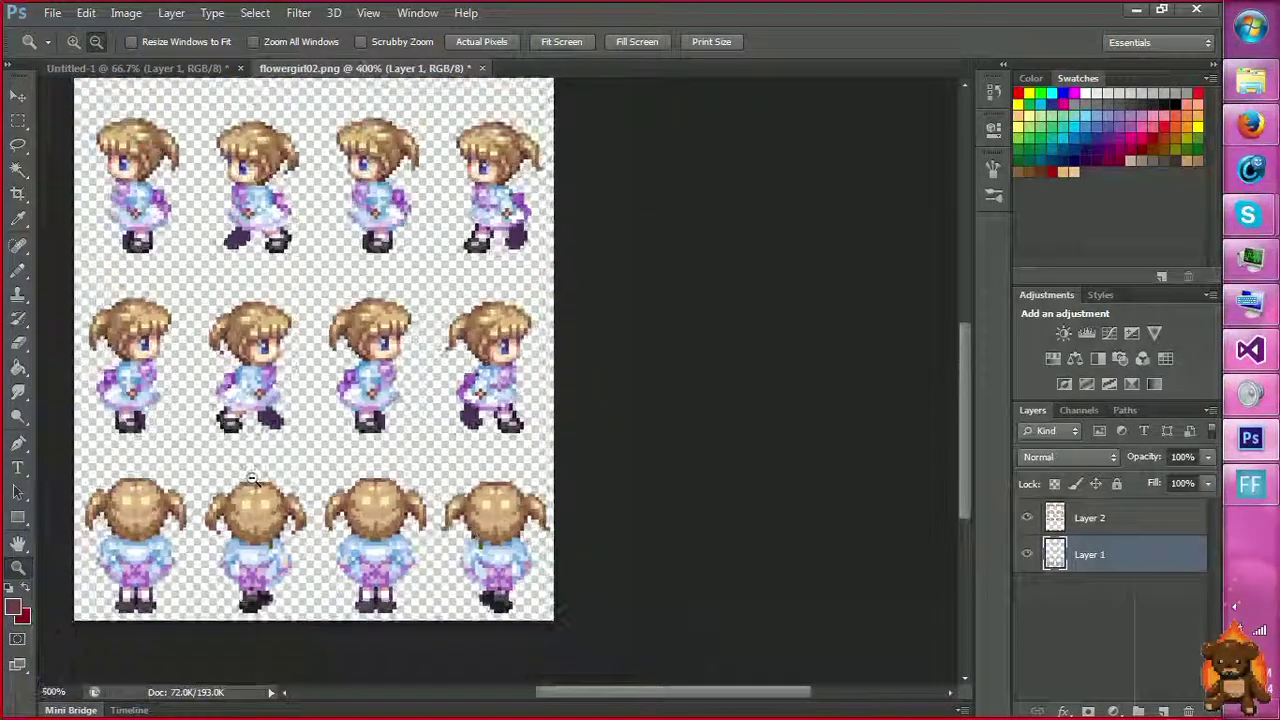
left_click(216, 349)
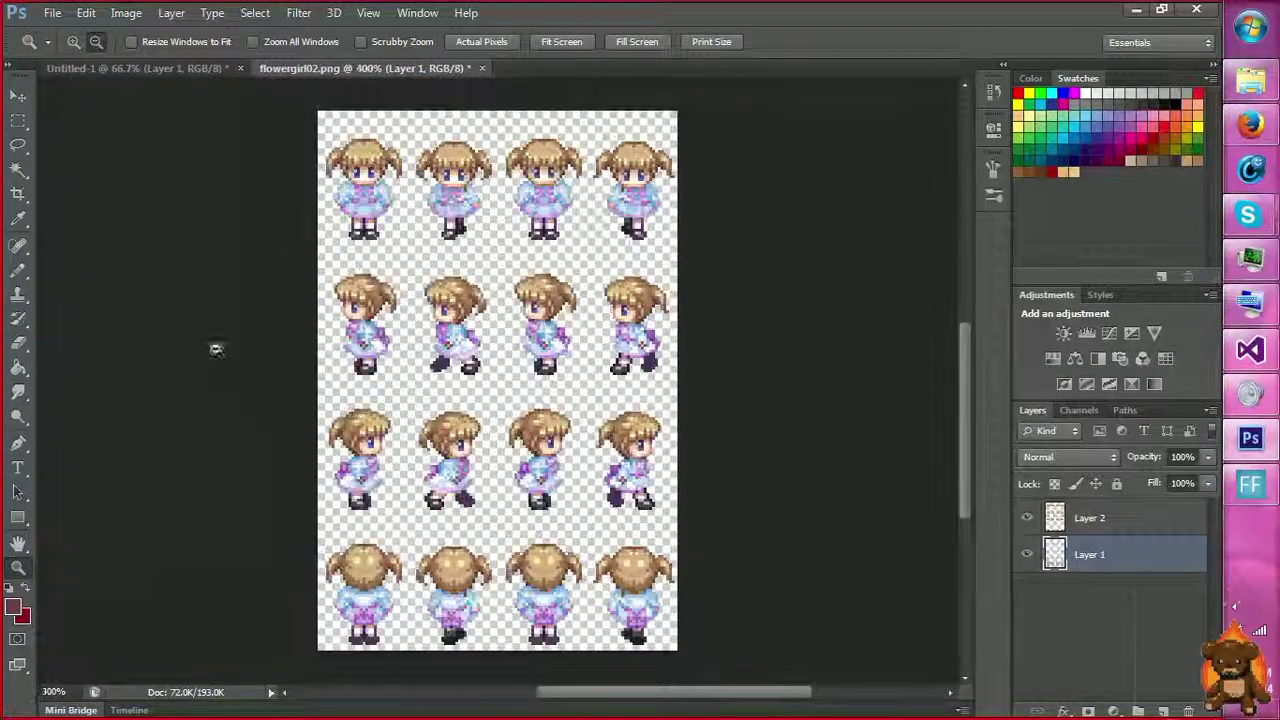
left_click(566, 305)
left_click(614, 470)
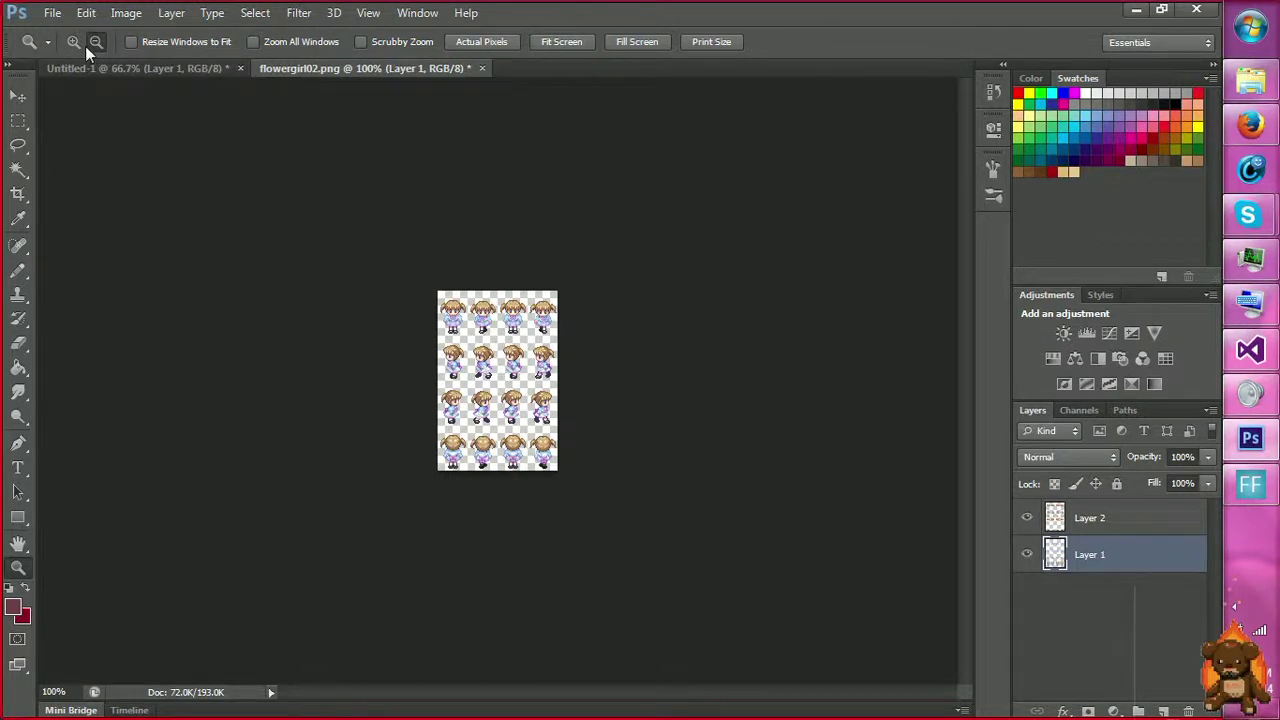
left_click(1250, 485)
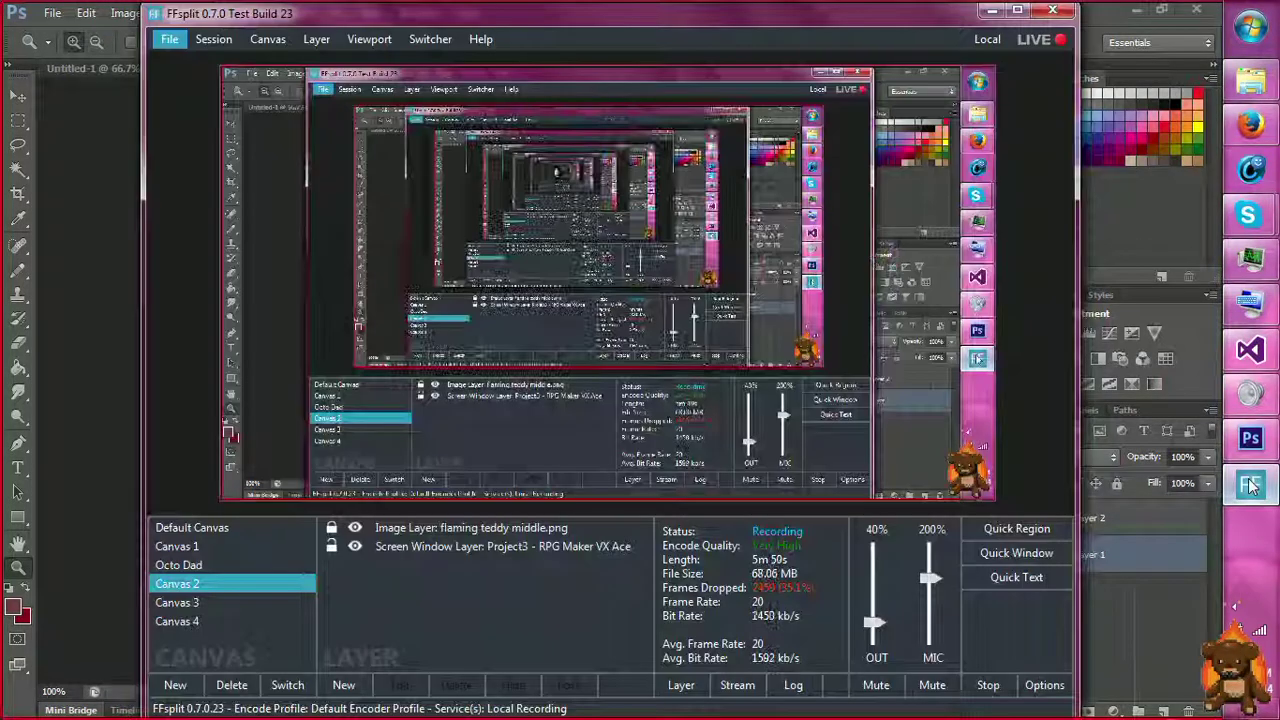
left_click(1250, 485)
Examine the individual blue and purple pixel shades on a right-facing sprite's dress close up.
left_click_drag(525, 405, 512, 393)
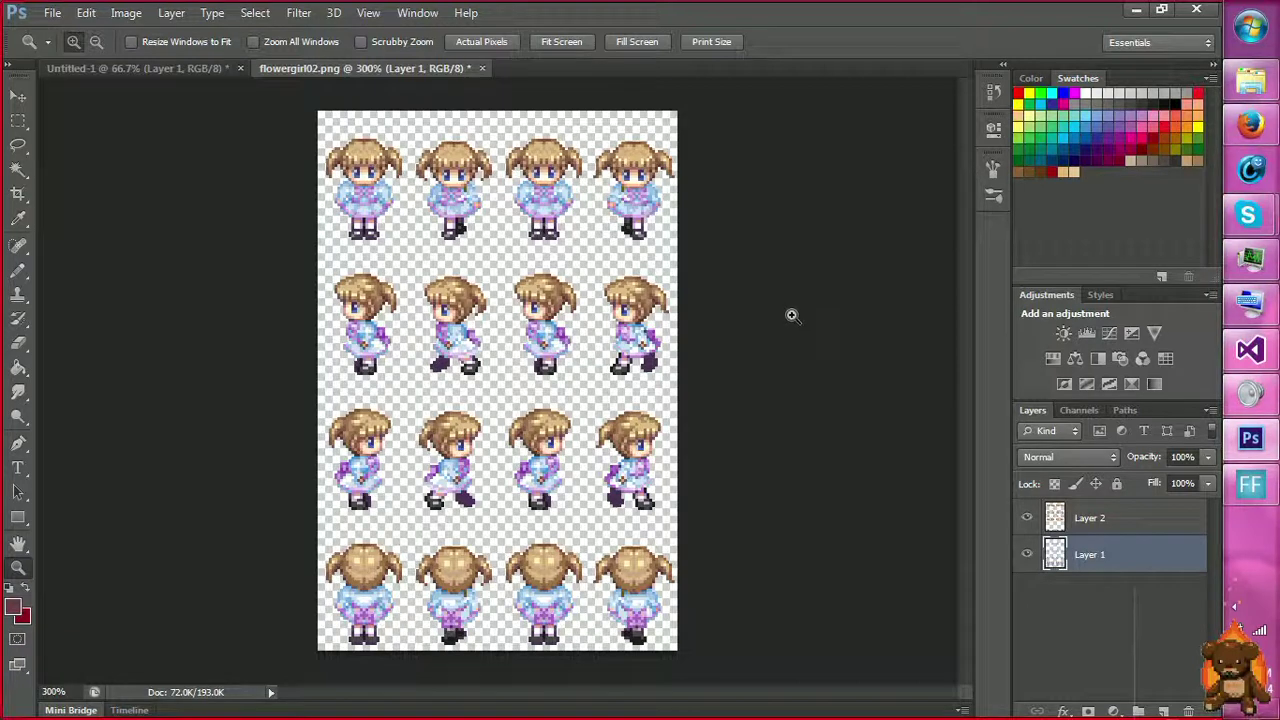
left_click(603, 372)
left_click(593, 448)
left_click(593, 448)
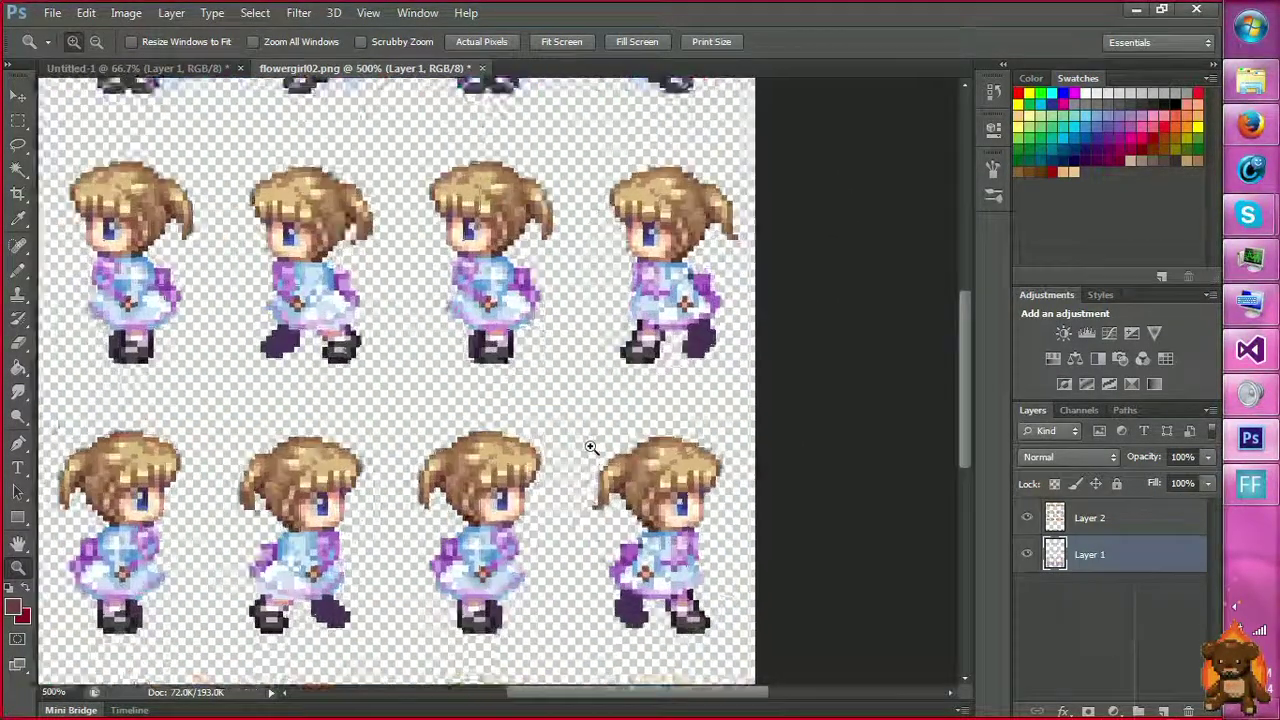
left_click(398, 545)
left_click(390, 542)
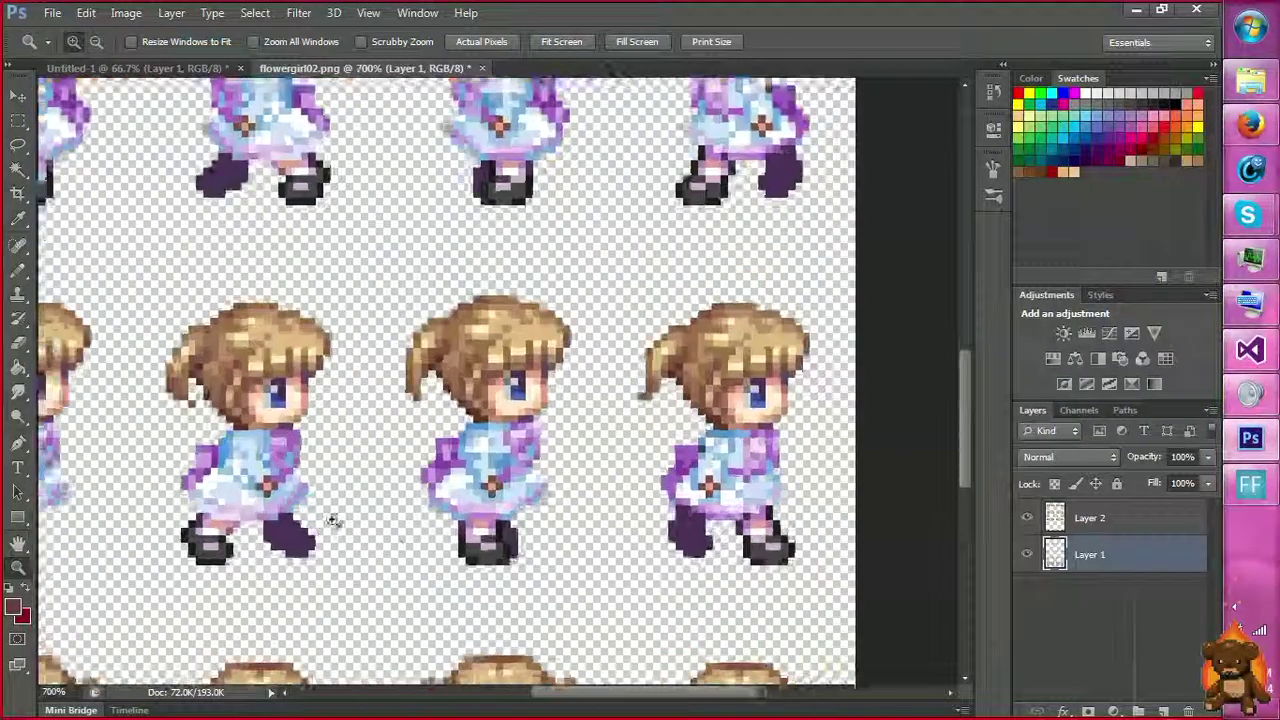
left_click(329, 520)
left_click(520, 505)
left_click(677, 496)
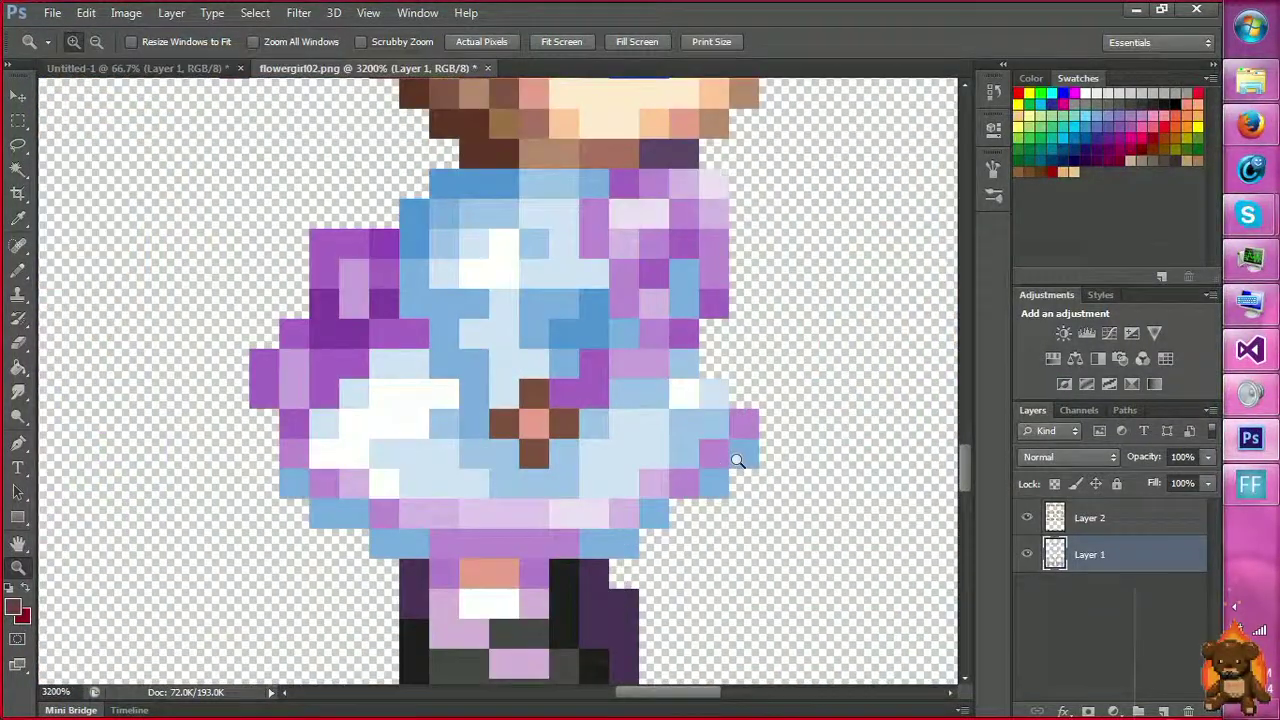
scroll(737, 460, "up", 1)
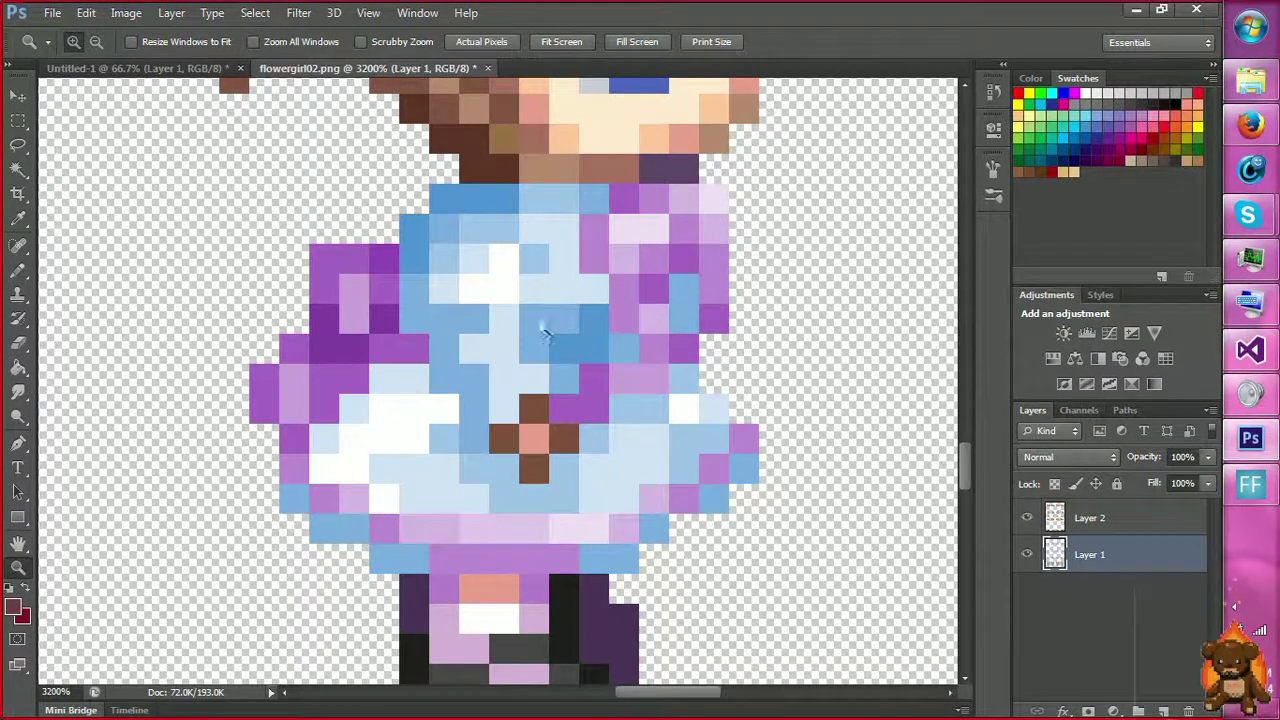
left_click(1254, 485)
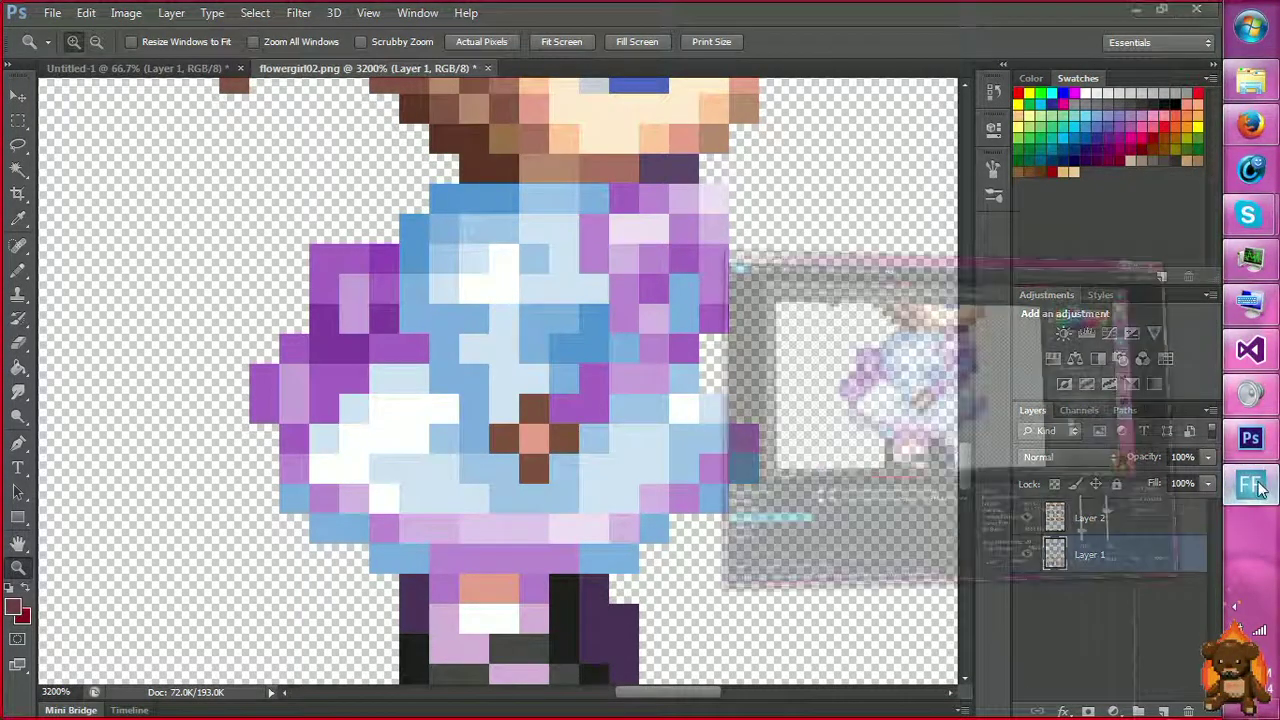
left_click(1254, 485)
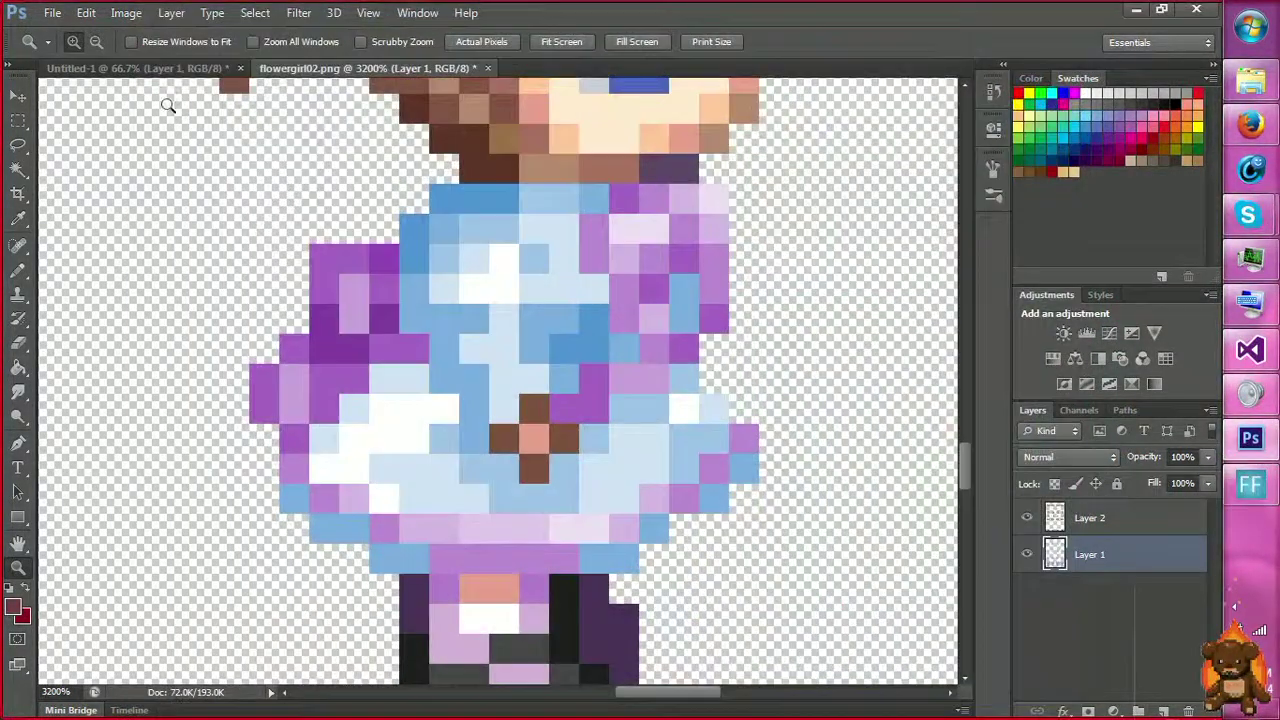
Select the palest blue shade of the bodice and skirt on Layer 1 with a sampled Color Range.
left_click(305, 250, "alt")
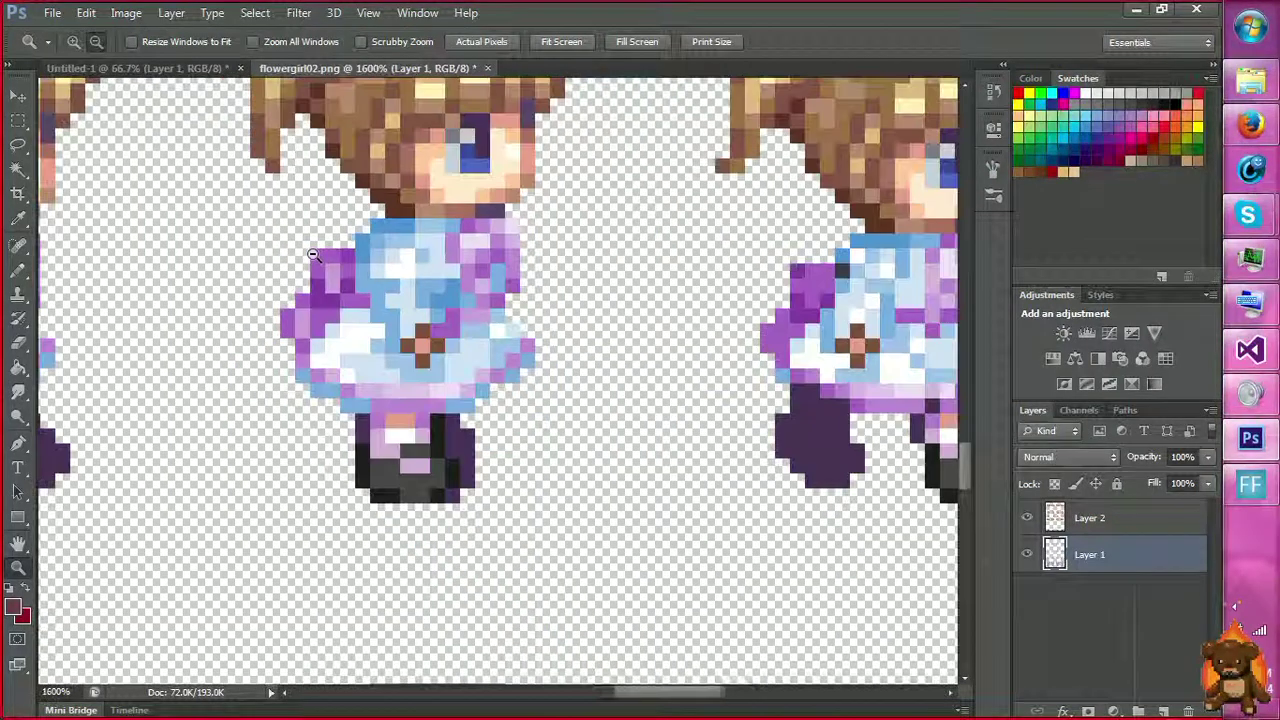
scroll(330, 275, "up", 1)
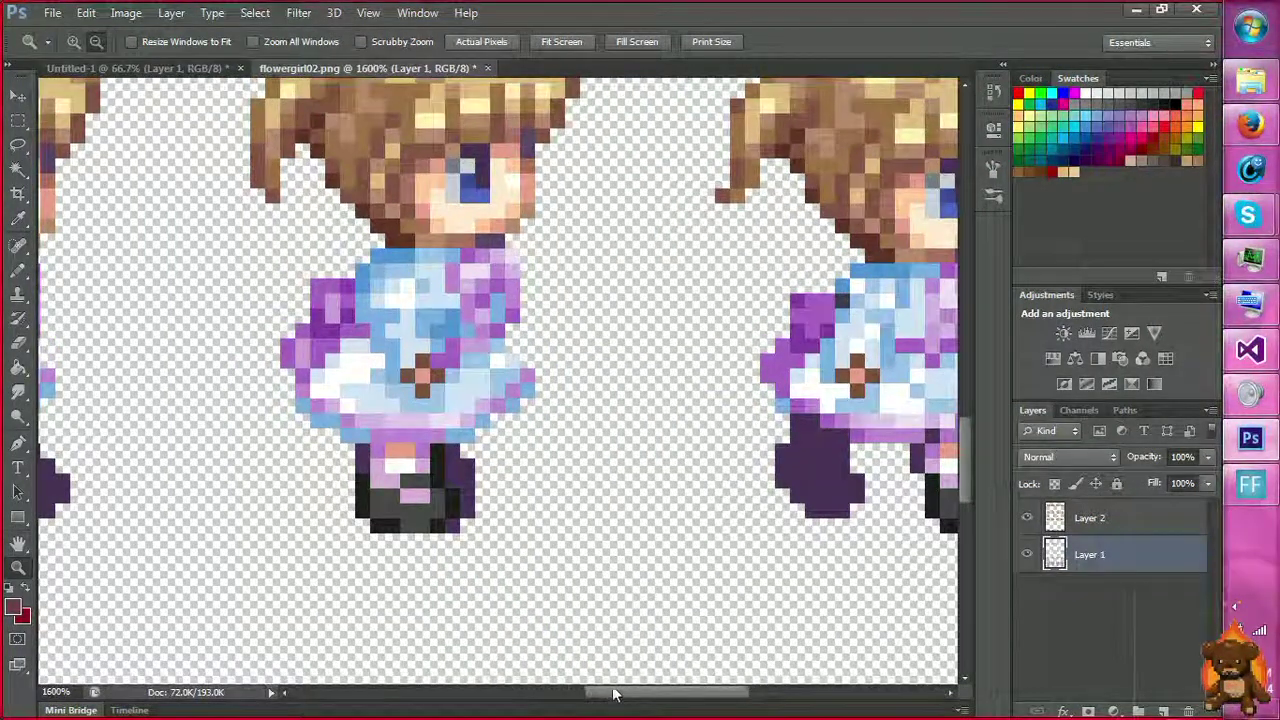
left_click_drag(620, 692, 594, 679)
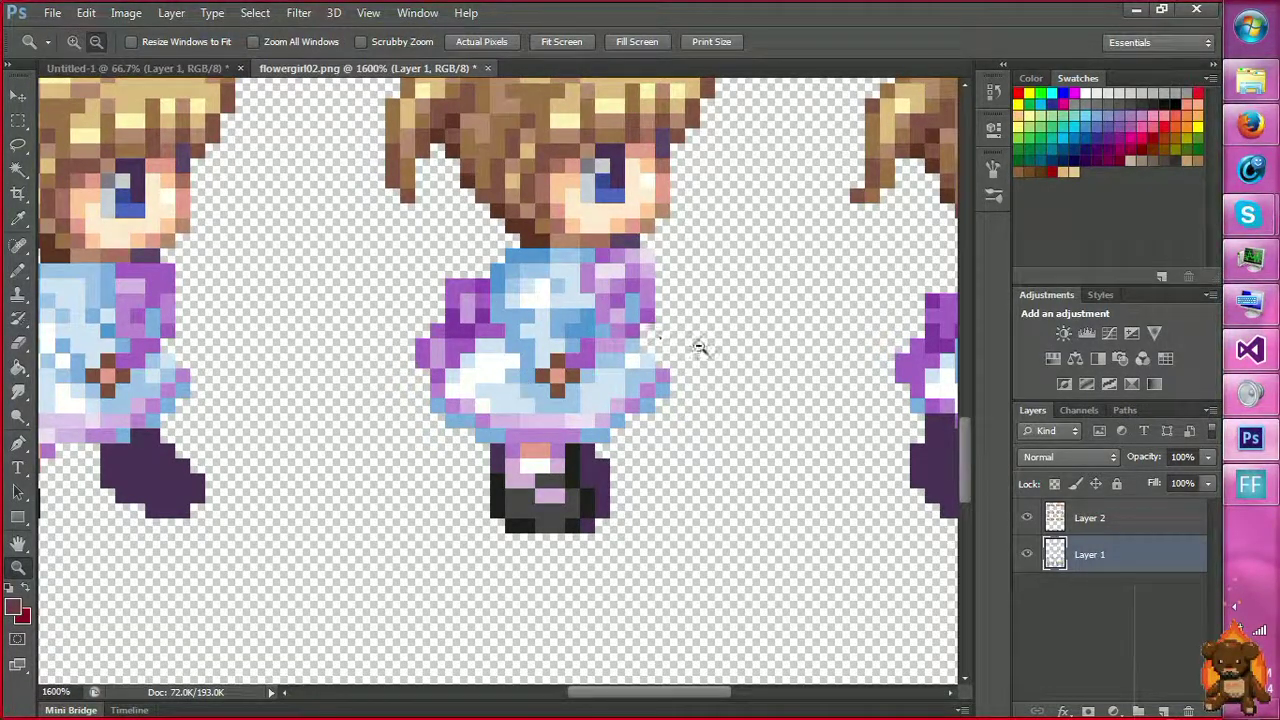
key("m")
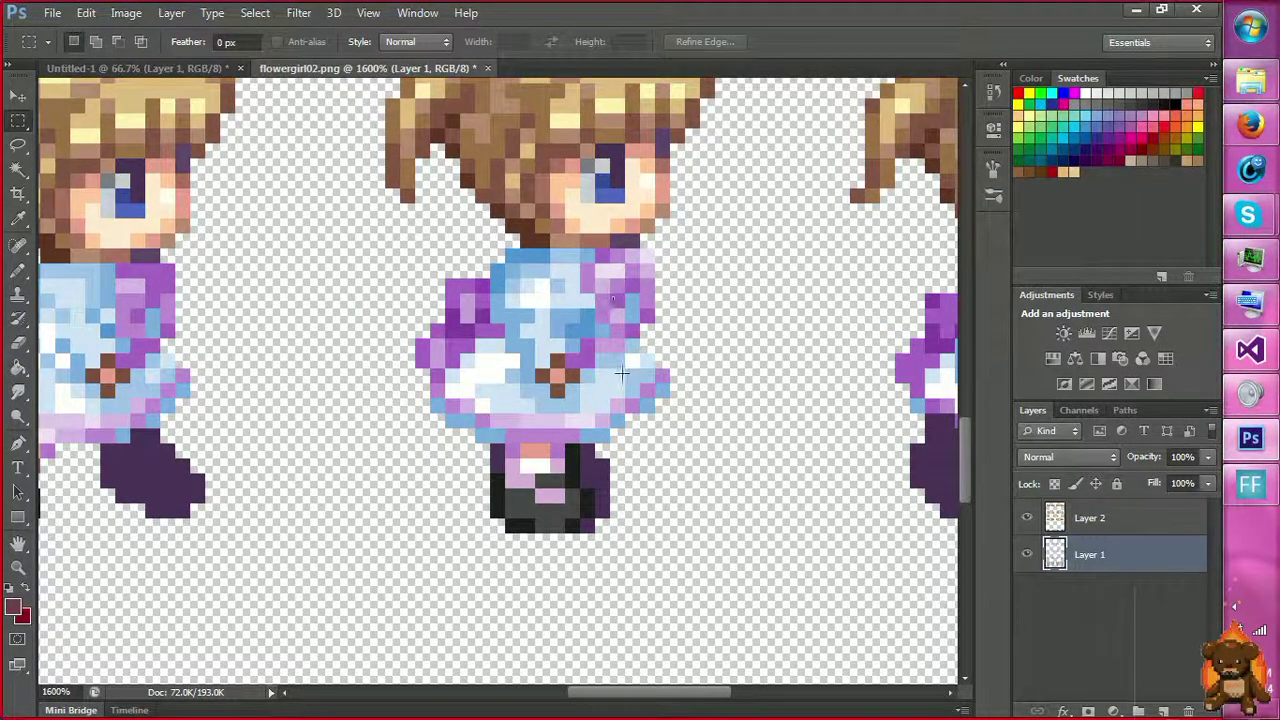
right_click(562, 298)
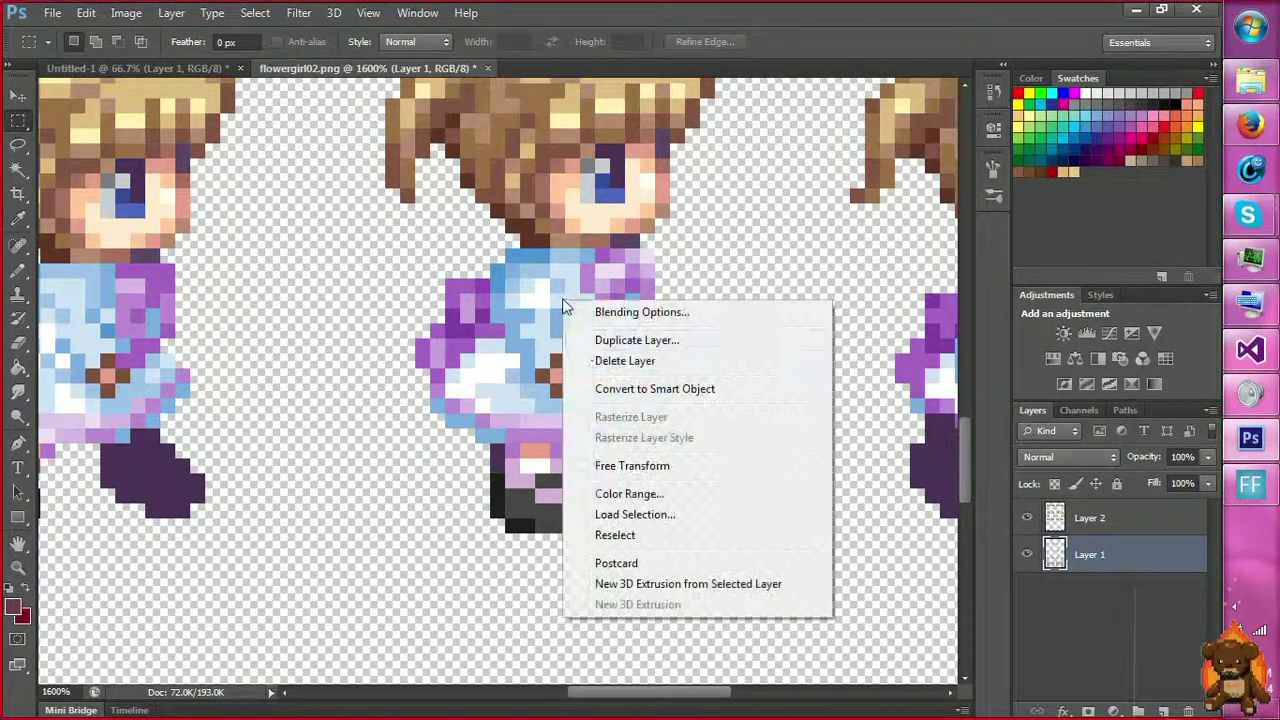
left_click(629, 494)
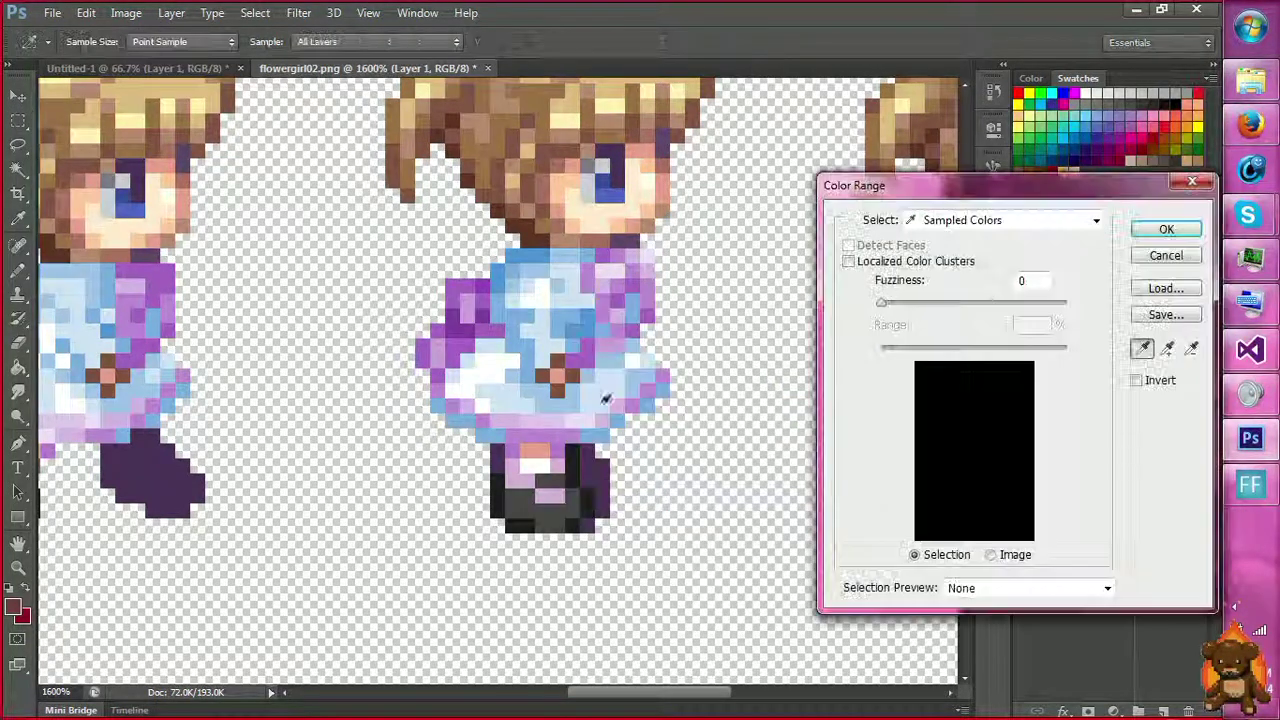
left_click(576, 292)
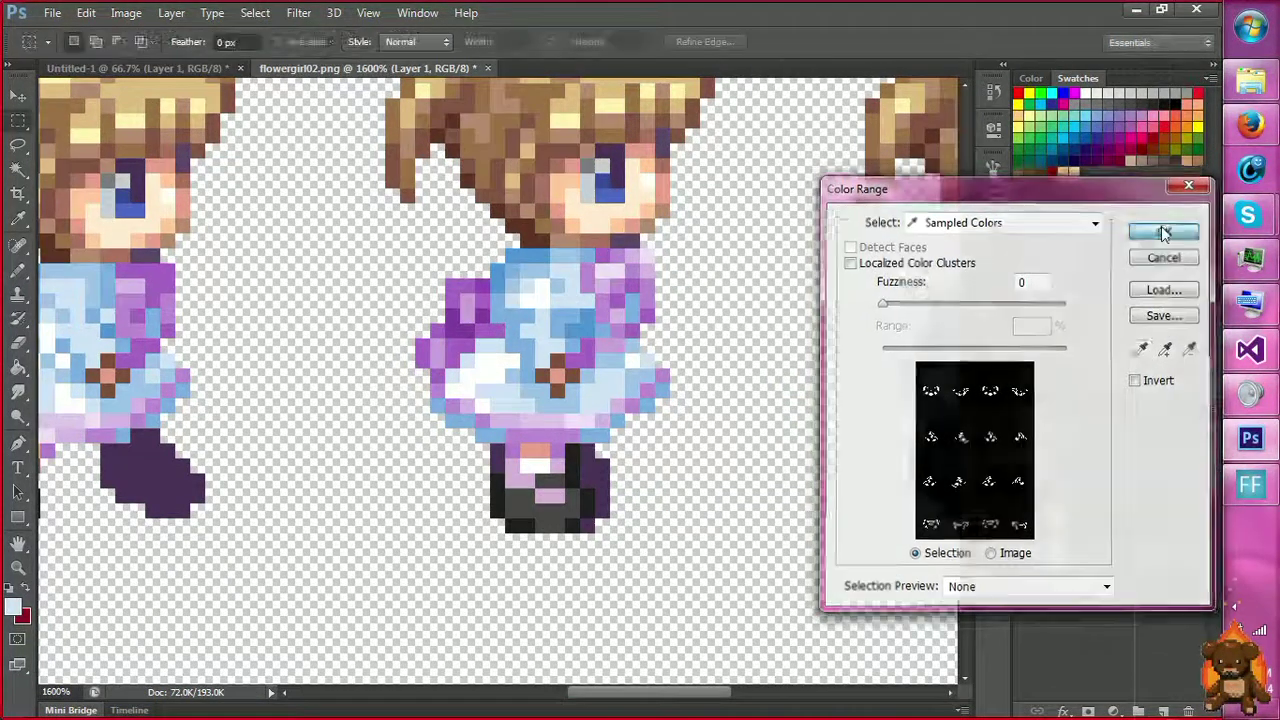
left_click(1160, 229)
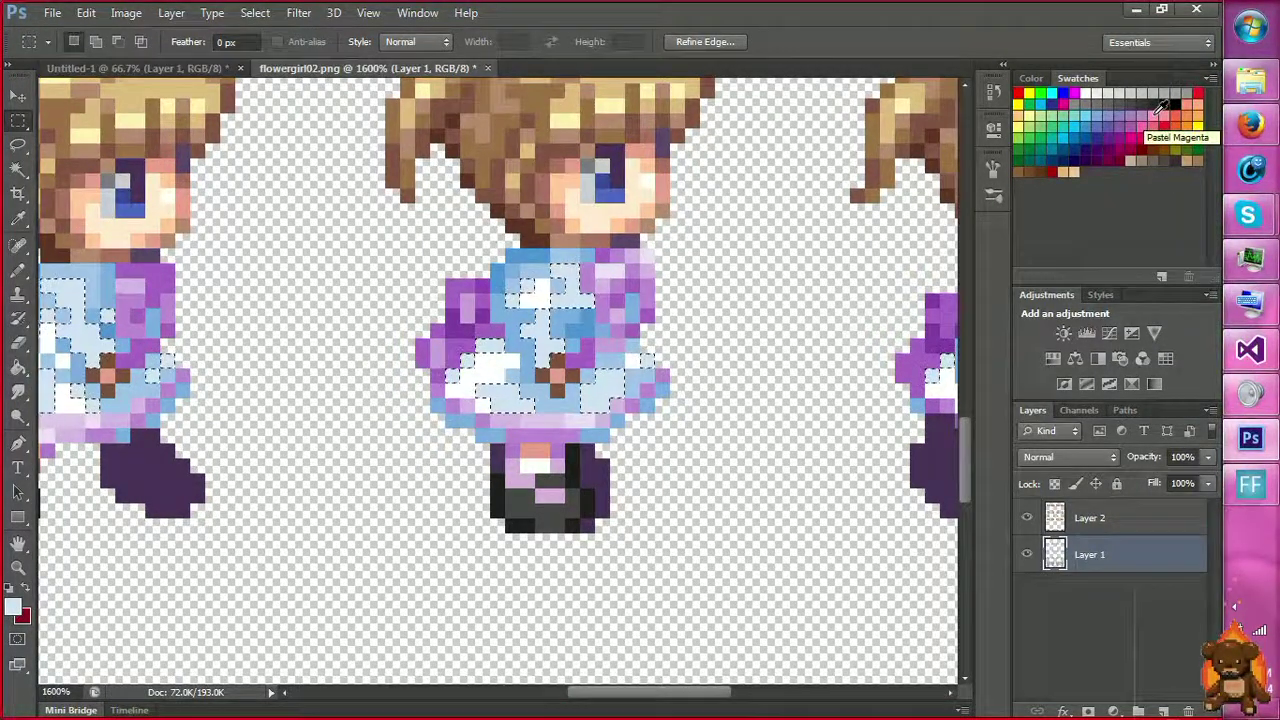
Fill the selected pale blue pixels with Pastel Magenta as the foreground color at 100% opacity, and clear the selection.
left_click(1152, 110)
left_click(127, 14)
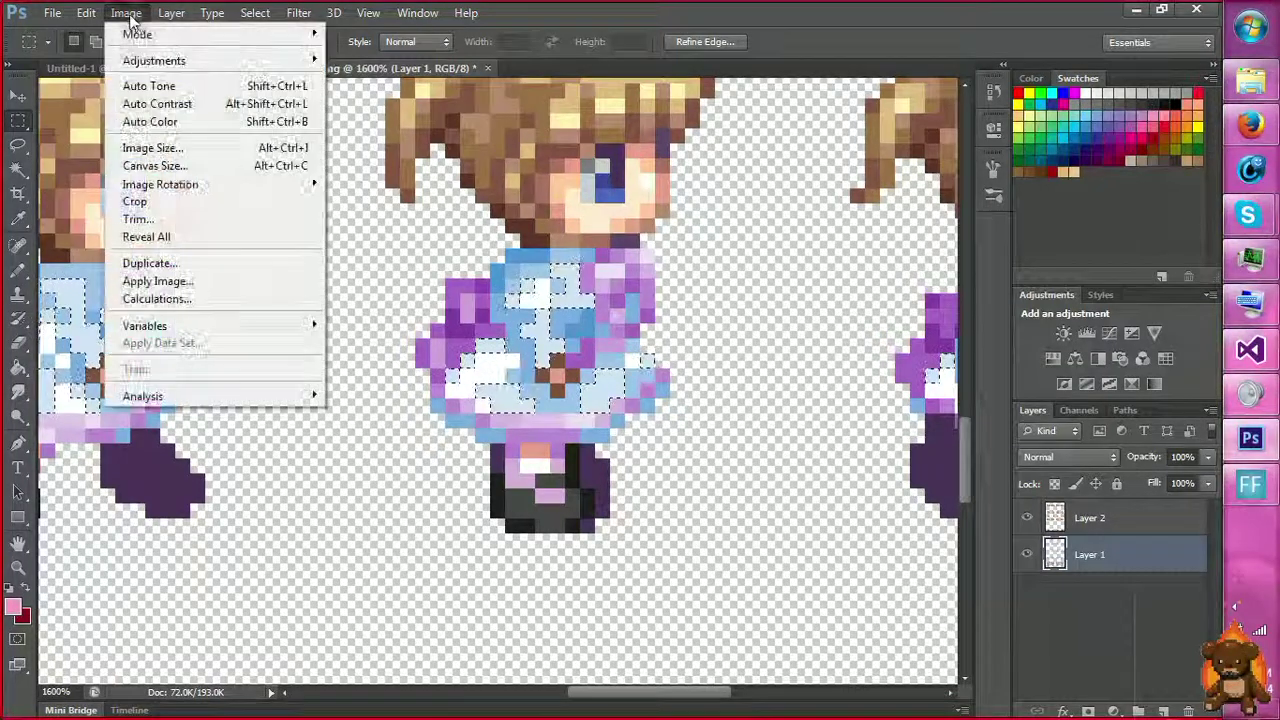
mouse_move(95, 10)
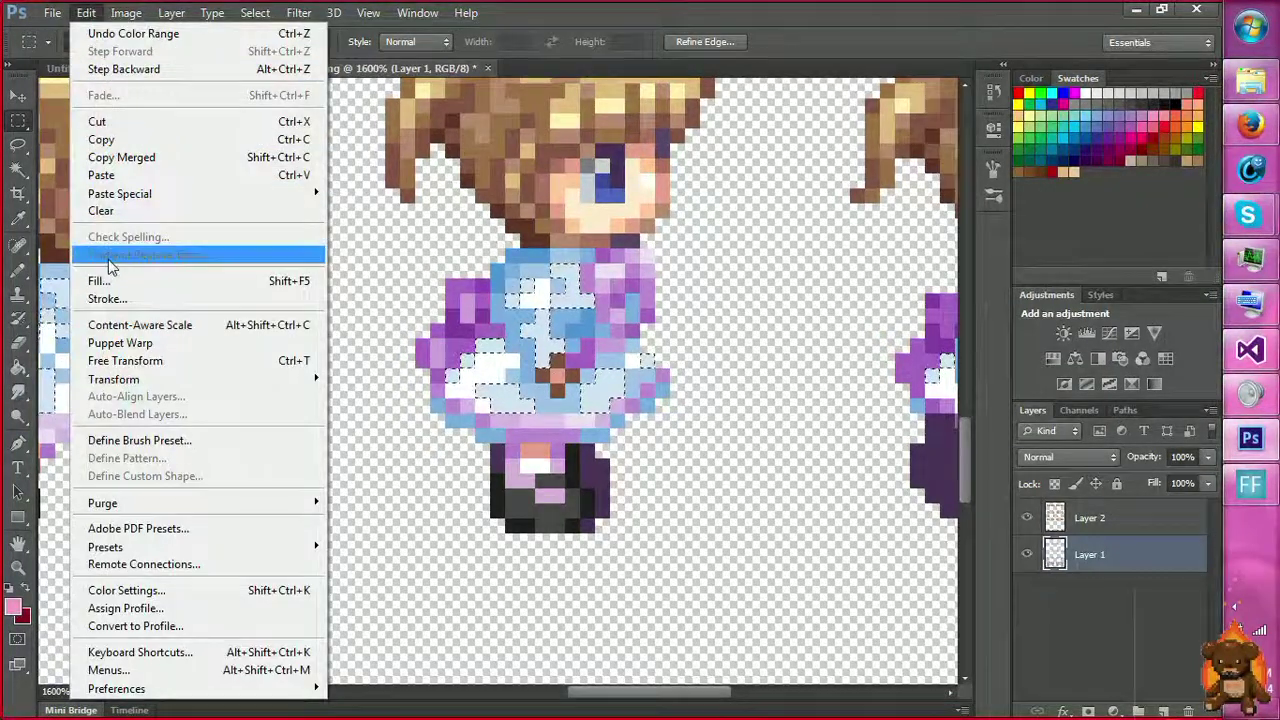
left_click(104, 280)
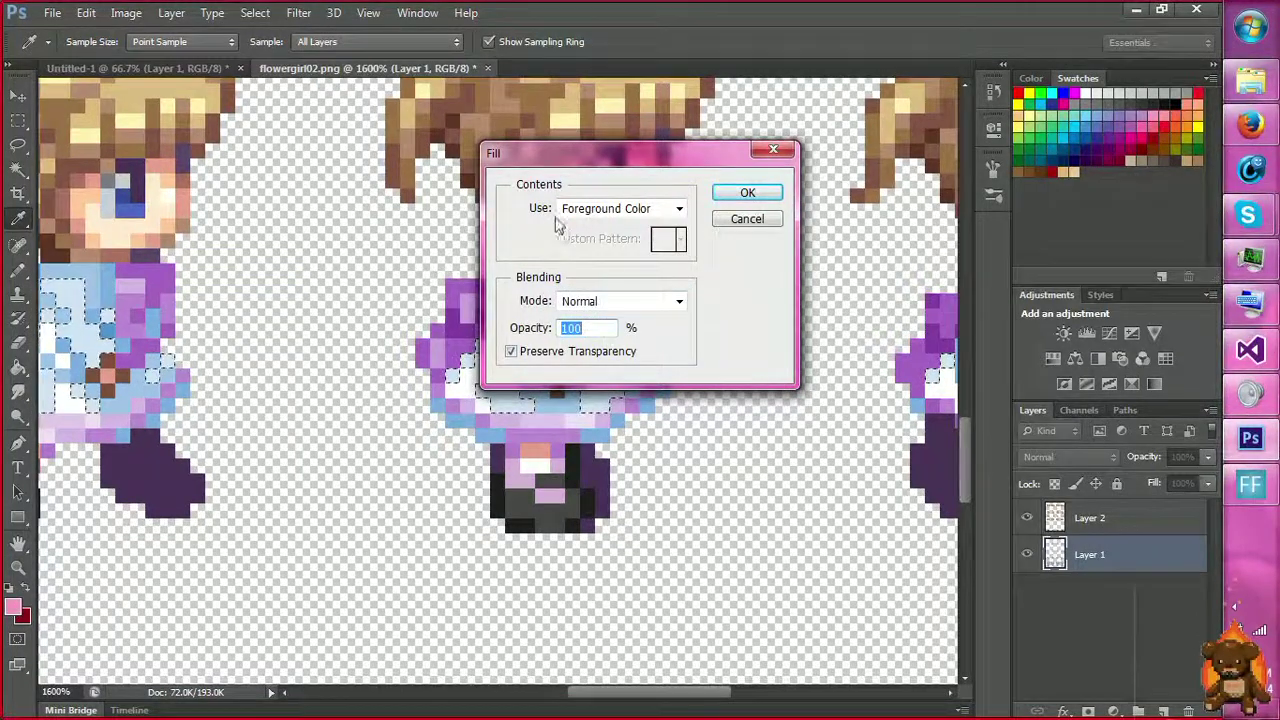
left_click(680, 208)
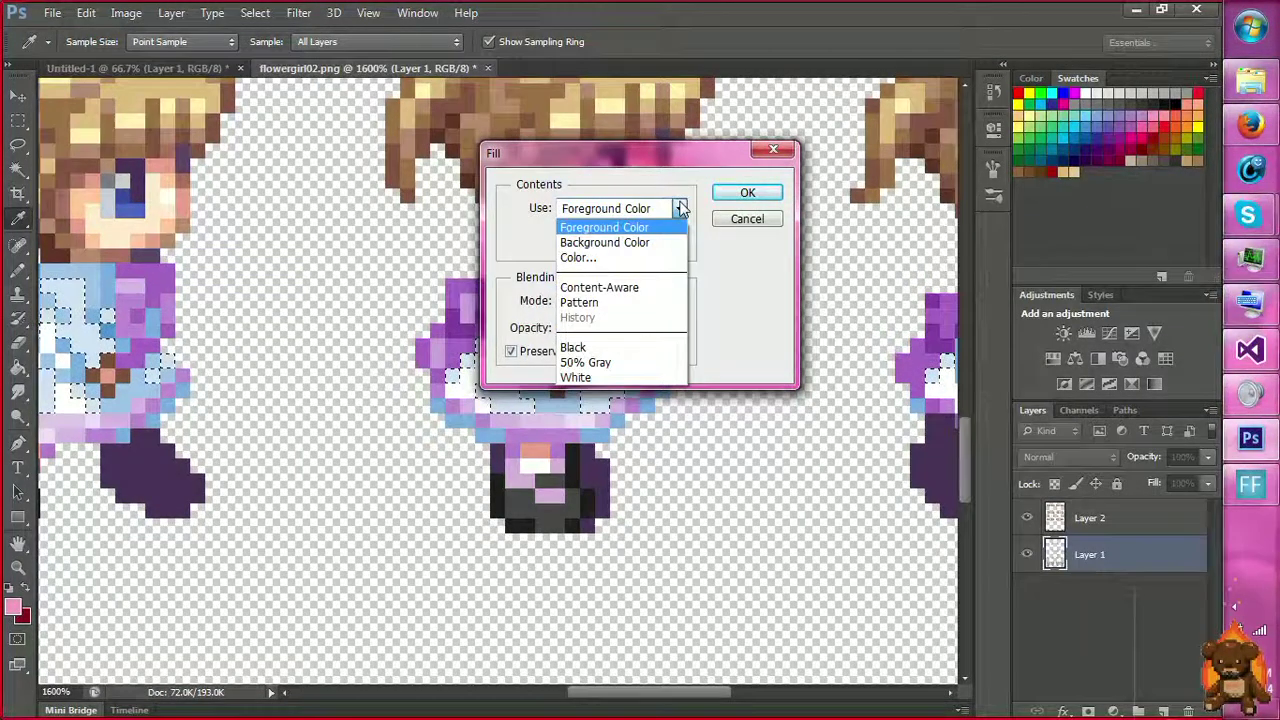
left_click(632, 229)
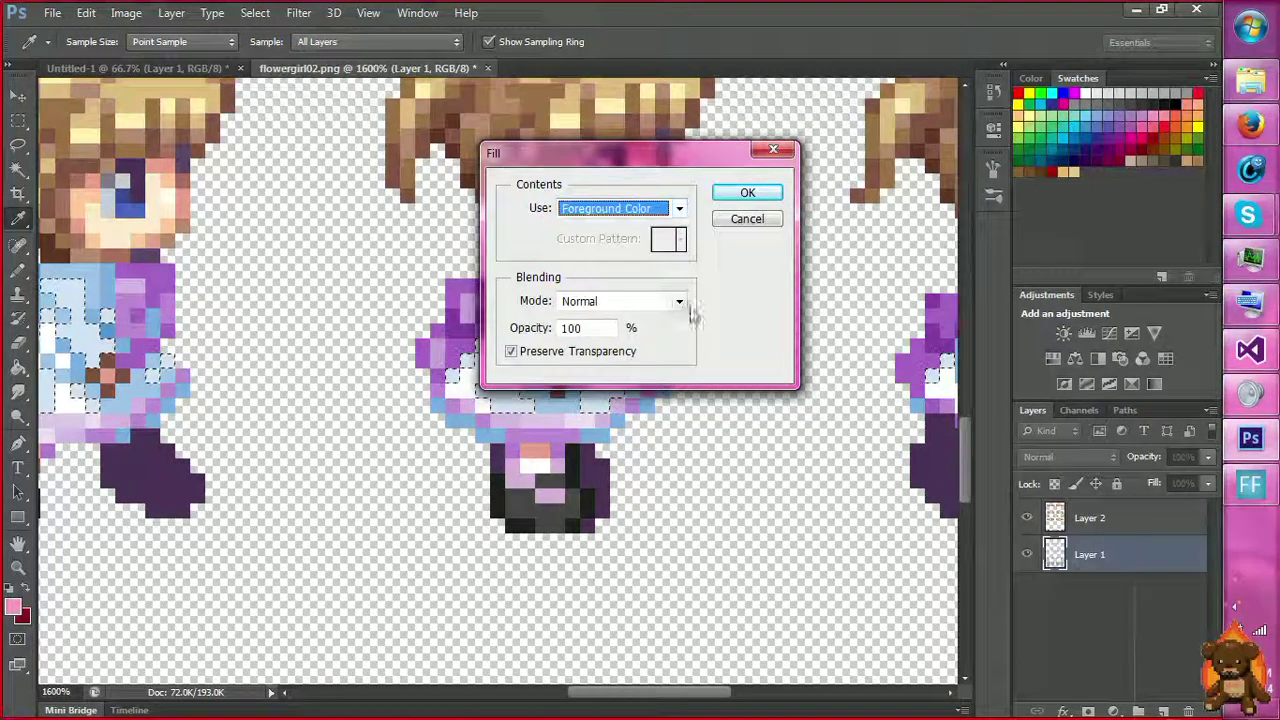
left_click(748, 192)
key("m")
key("ctrl+d")
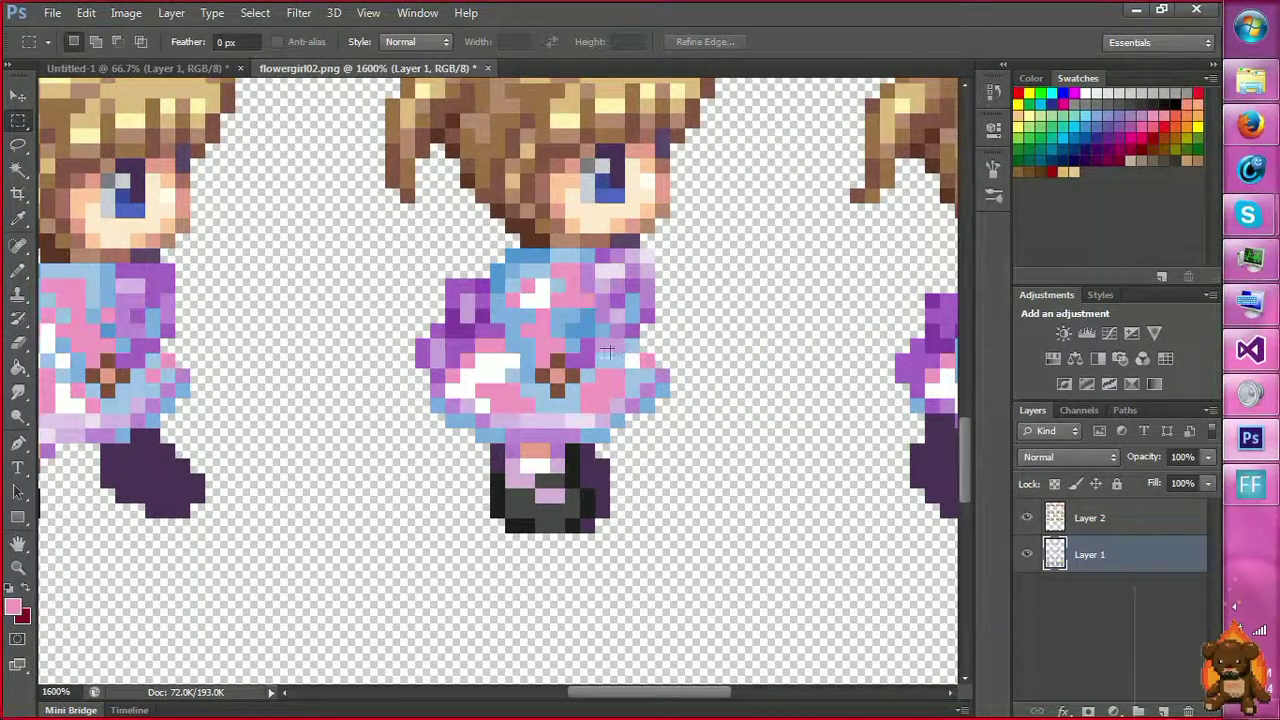
Select the light blue mid-tone of the dress on Layer 1 with a sampled Color Range.
right_click(560, 262)
left_click(628, 455)
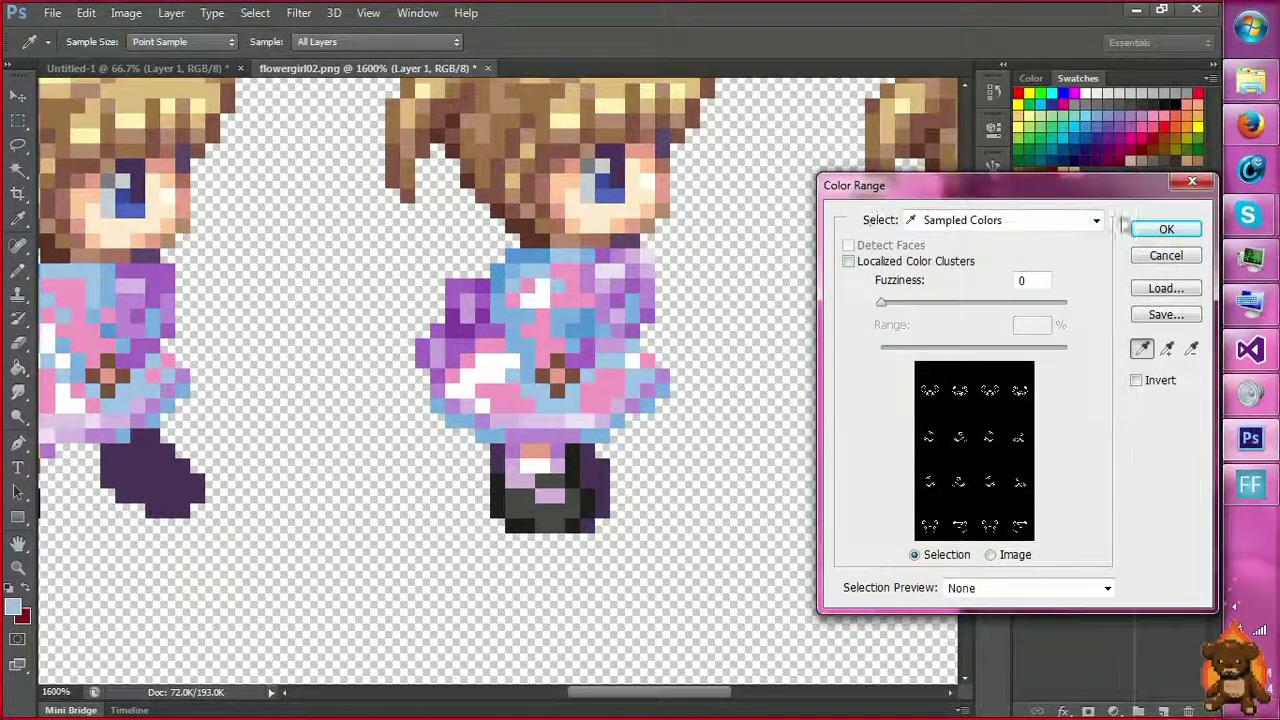
left_click(1160, 229)
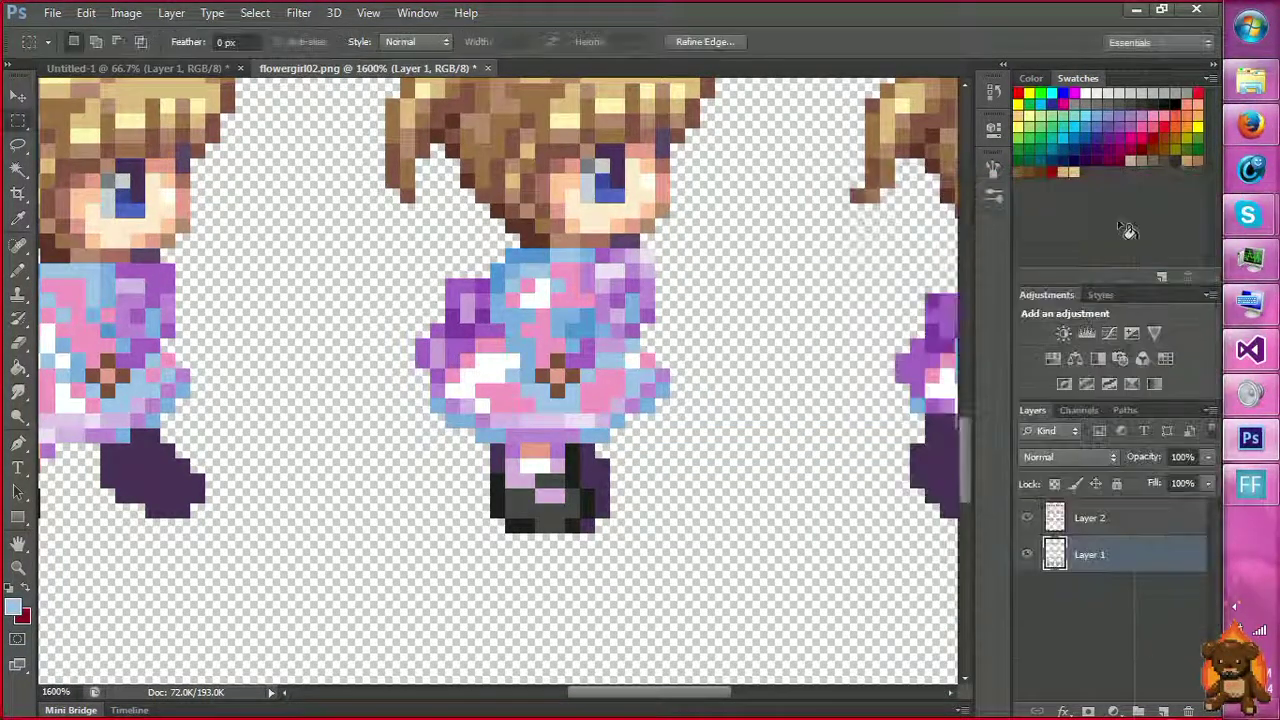
Fill the selected light blue mid-tone pixels with a coral pink swatch as the foreground color at 100% opacity, and clear the selection.
left_click(1151, 120)
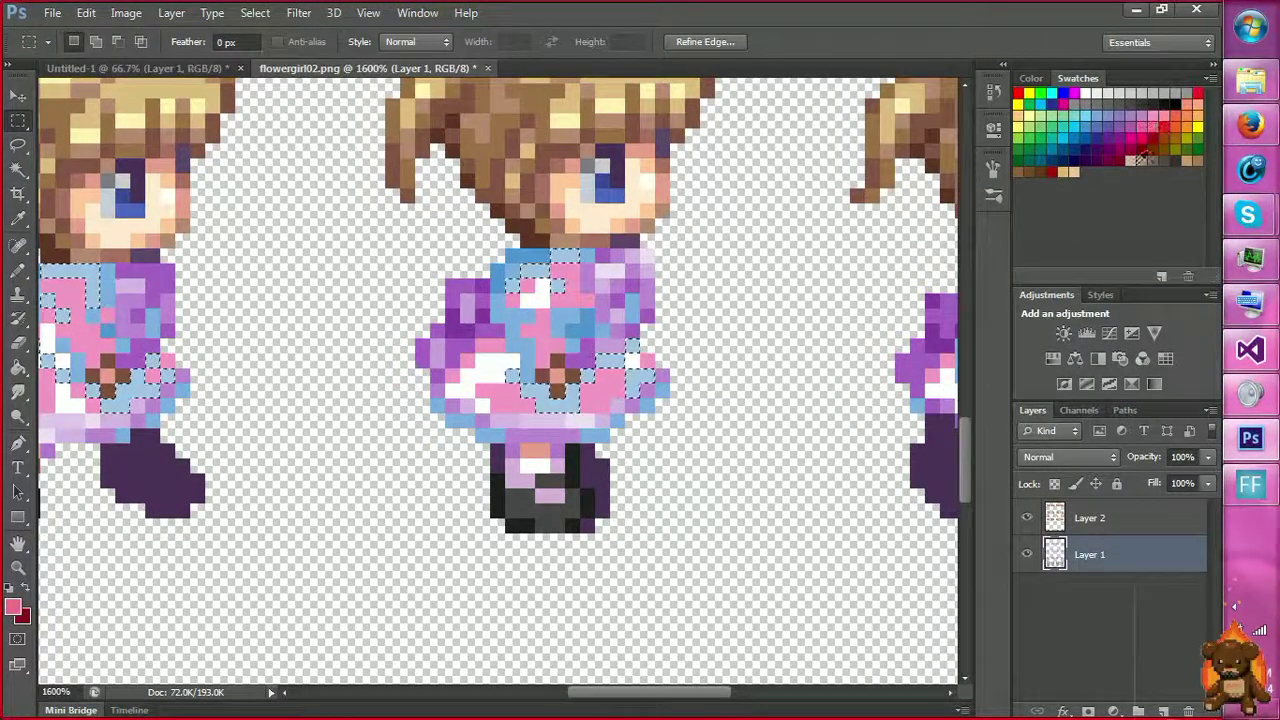
left_click(126, 12)
mouse_move(86, 12)
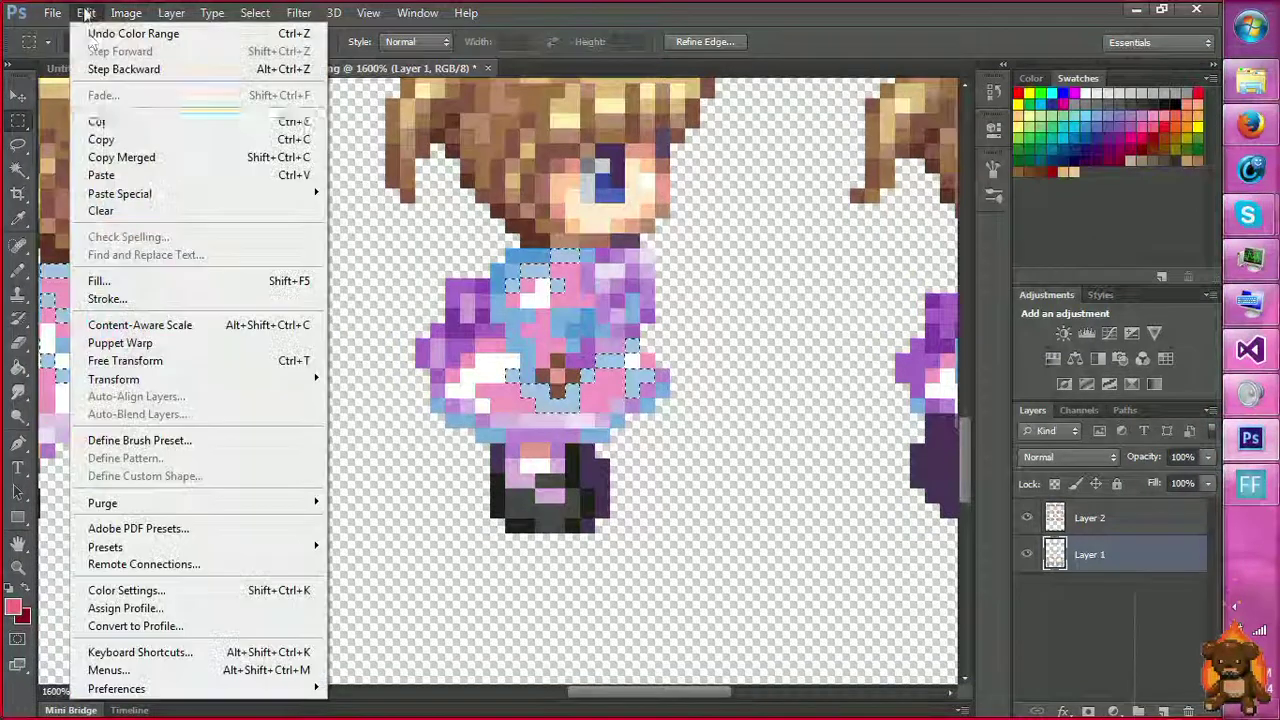
left_click(147, 279)
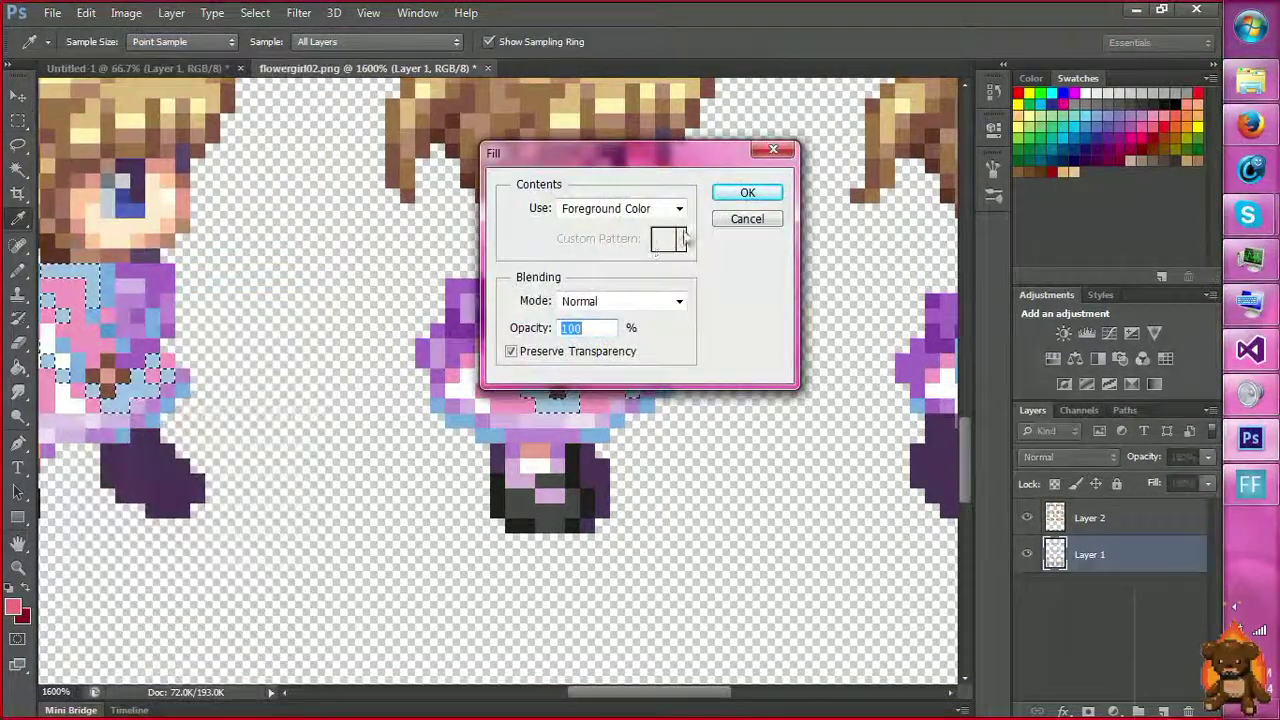
left_click(748, 192)
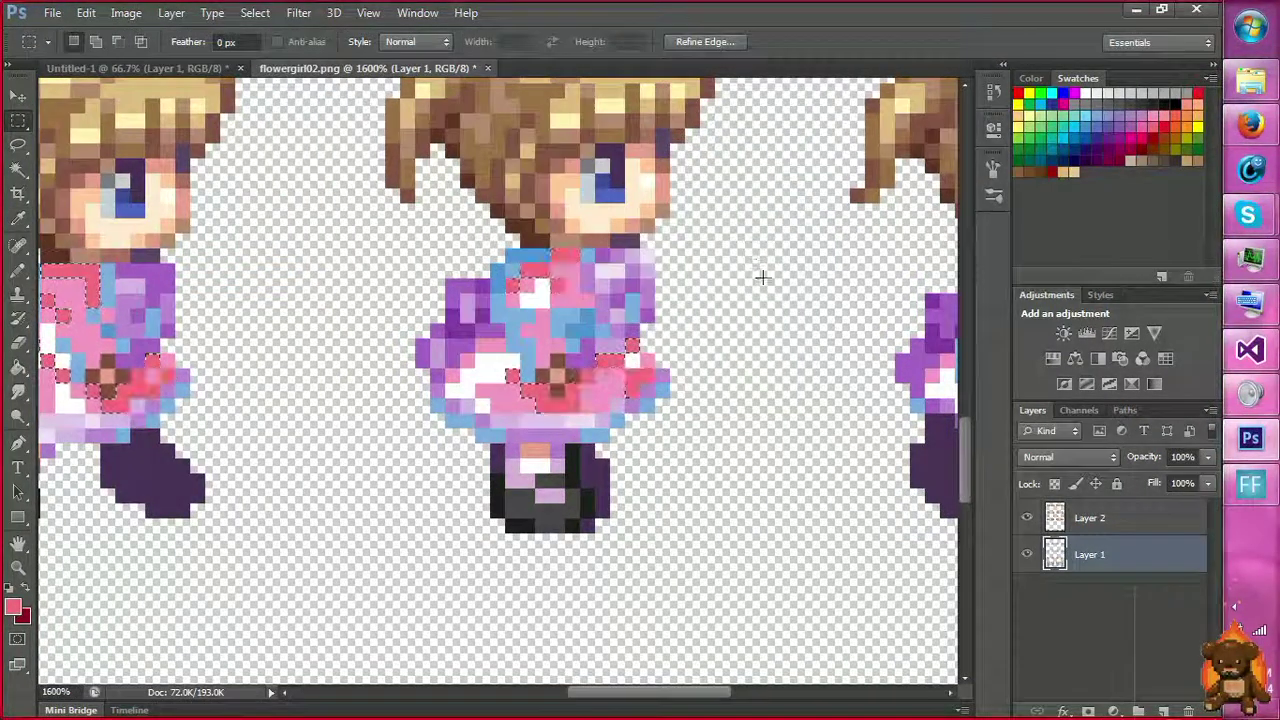
key("ctrl+d")
Select the medium blue shade of the dress's bodice and skirt hem on Layer 1 with a sampled Color Range at fuzziness 0.
right_click(513, 323)
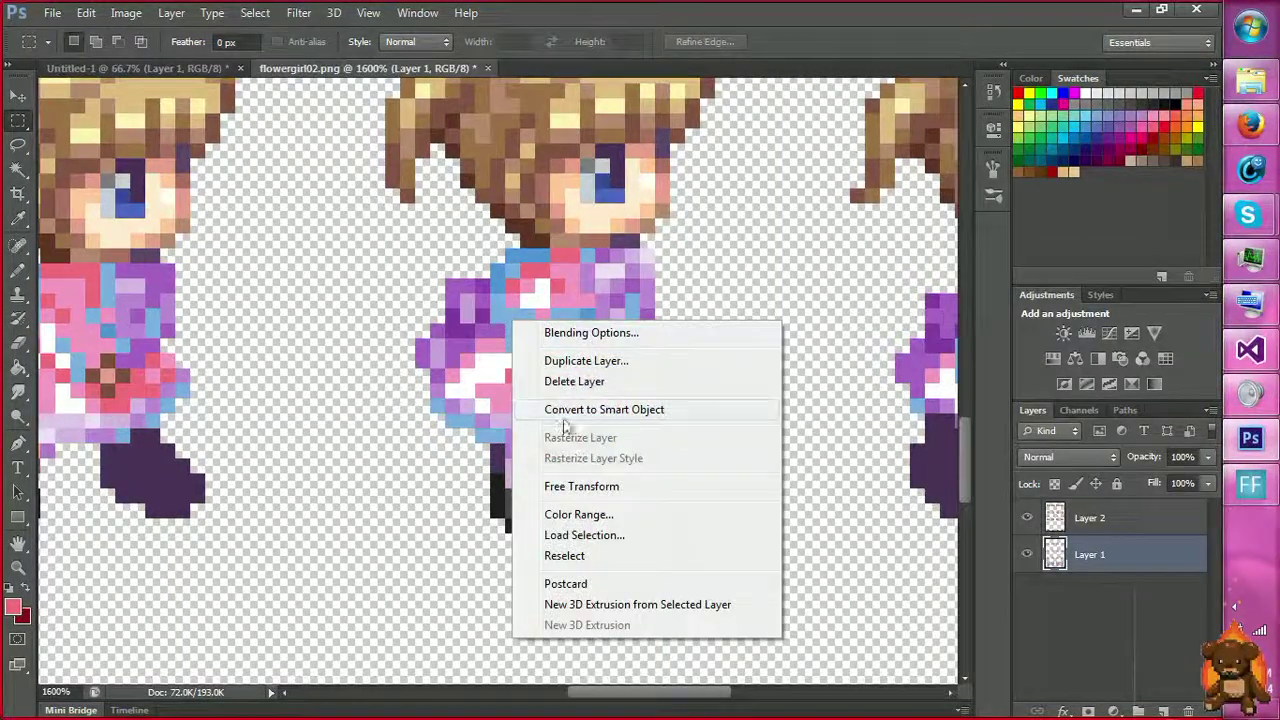
left_click(578, 514)
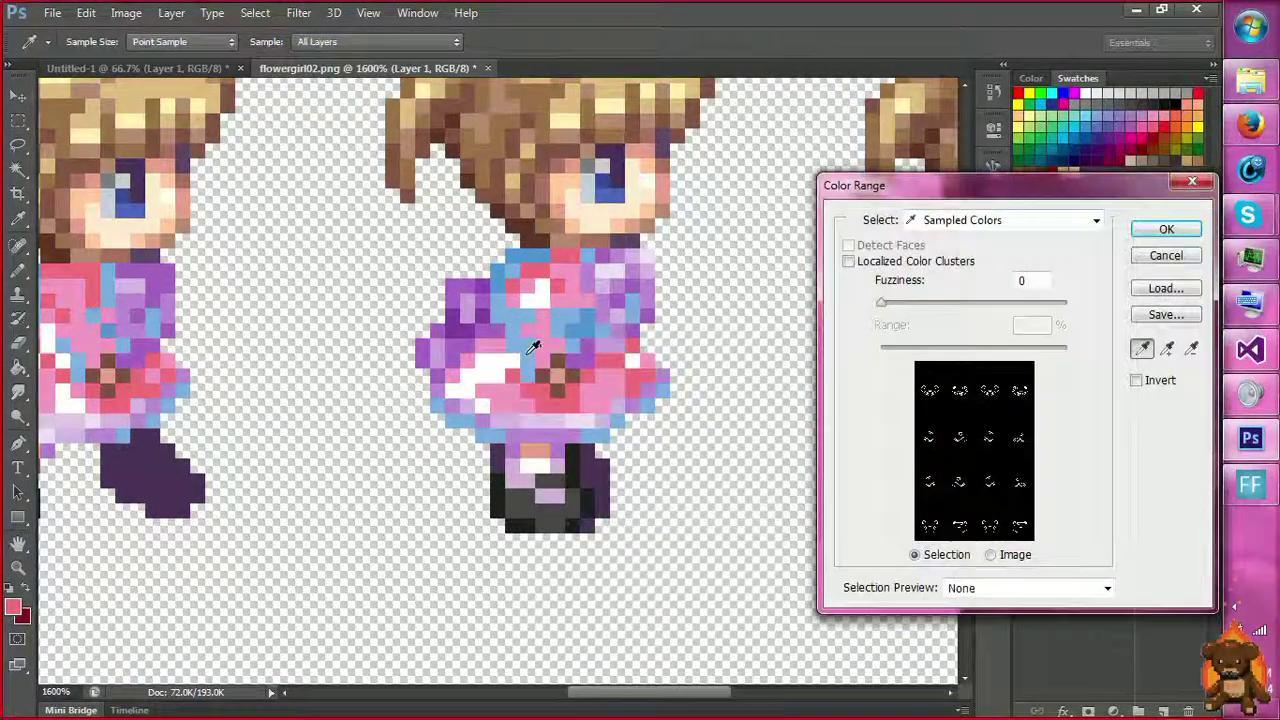
left_click(1166, 229)
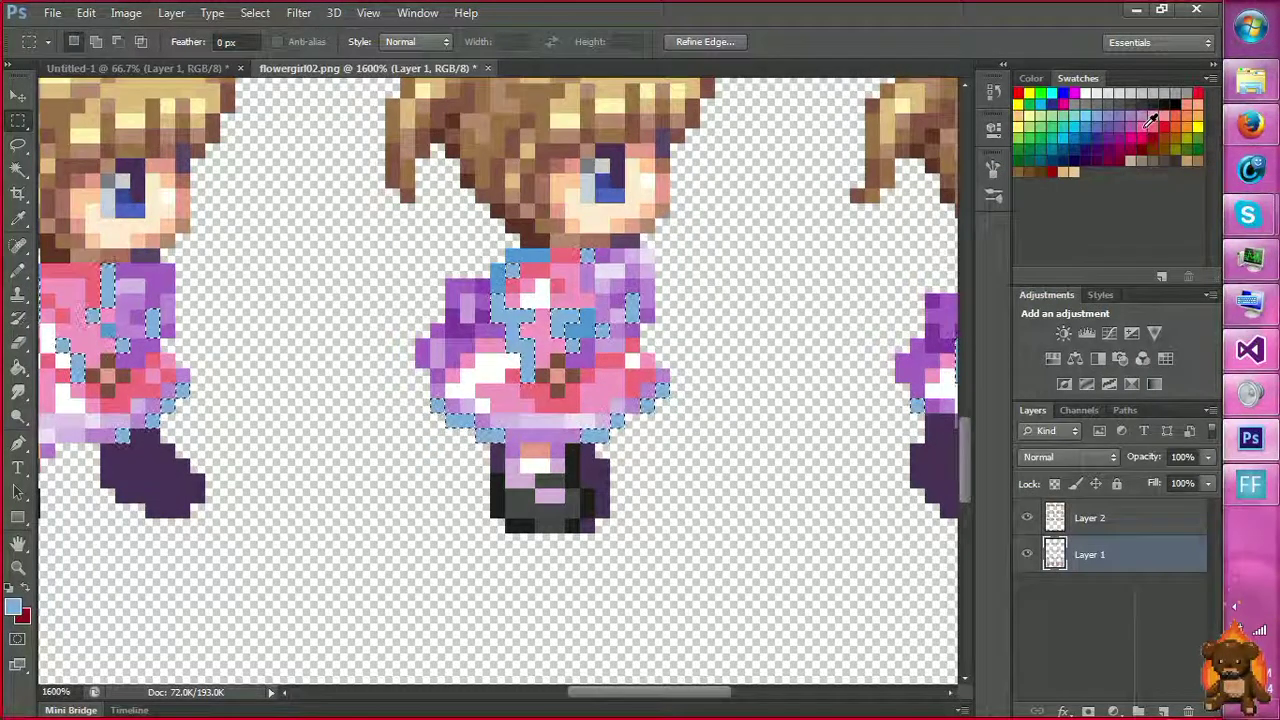
Fill the selected medium blue pixels with a hot pink swatch as the foreground color at 100% opacity.
left_click(1152, 120)
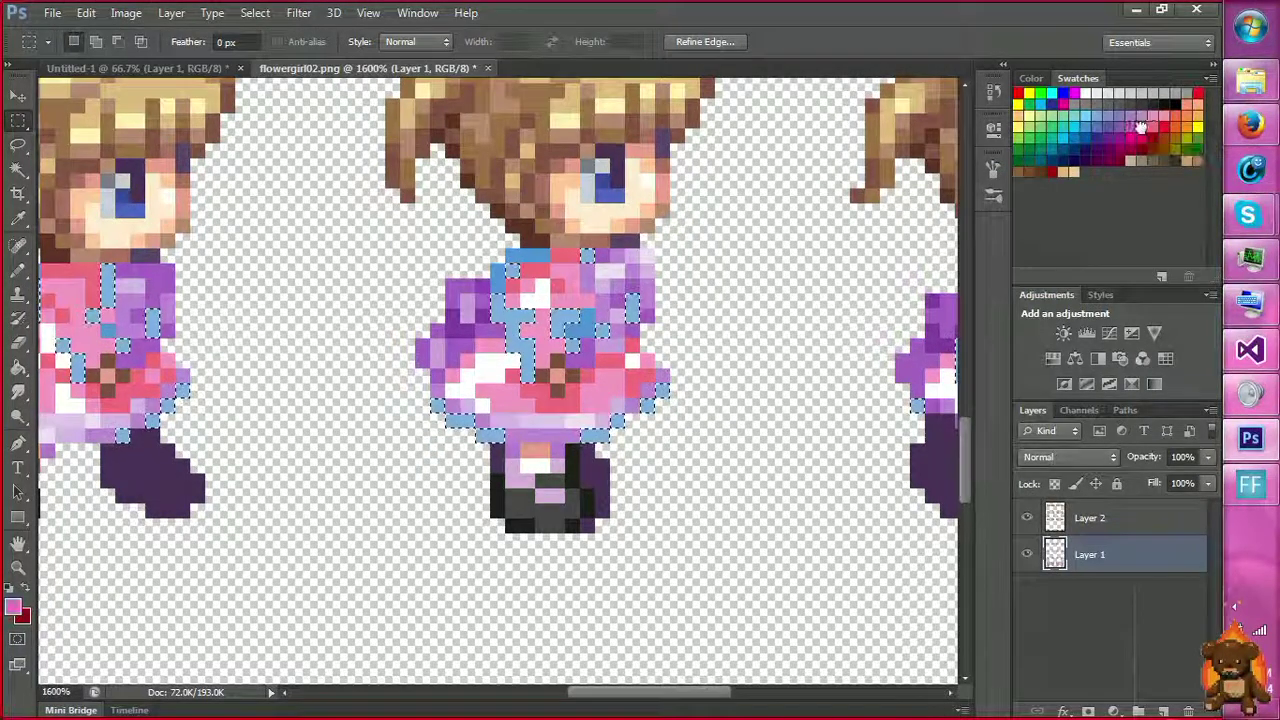
left_click(86, 12)
left_click(99, 280)
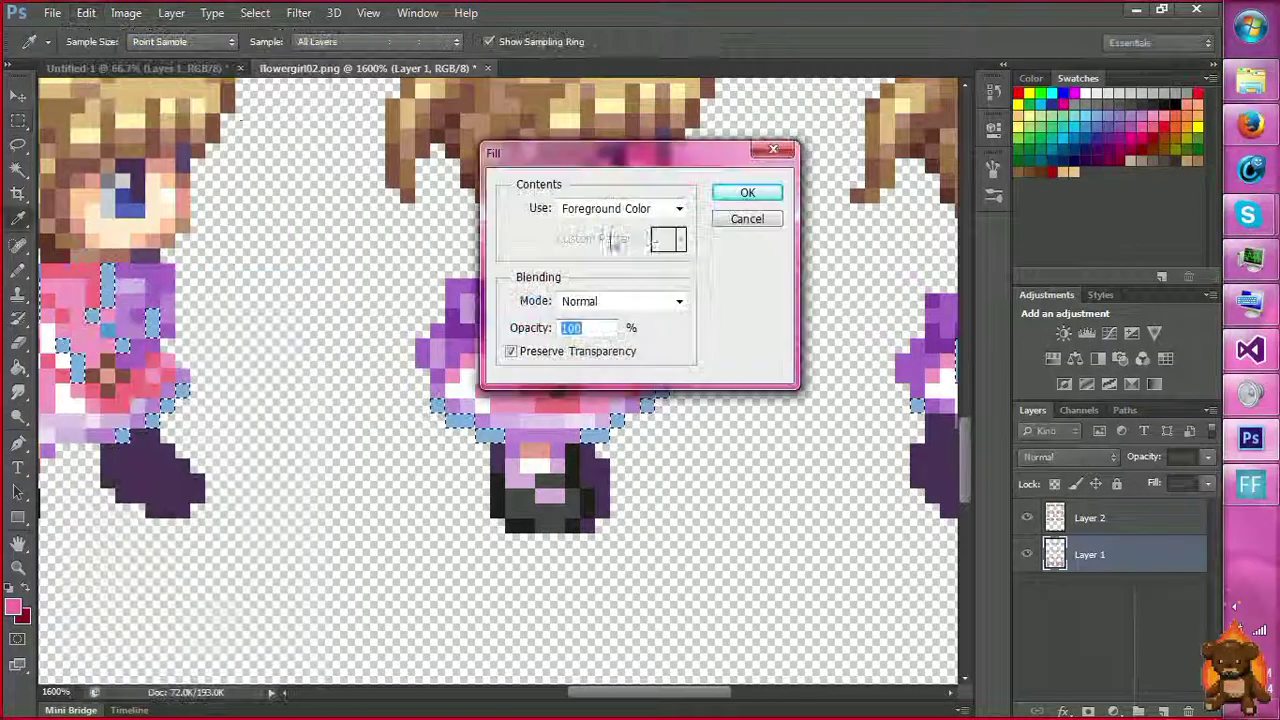
left_click(745, 193)
key("m")
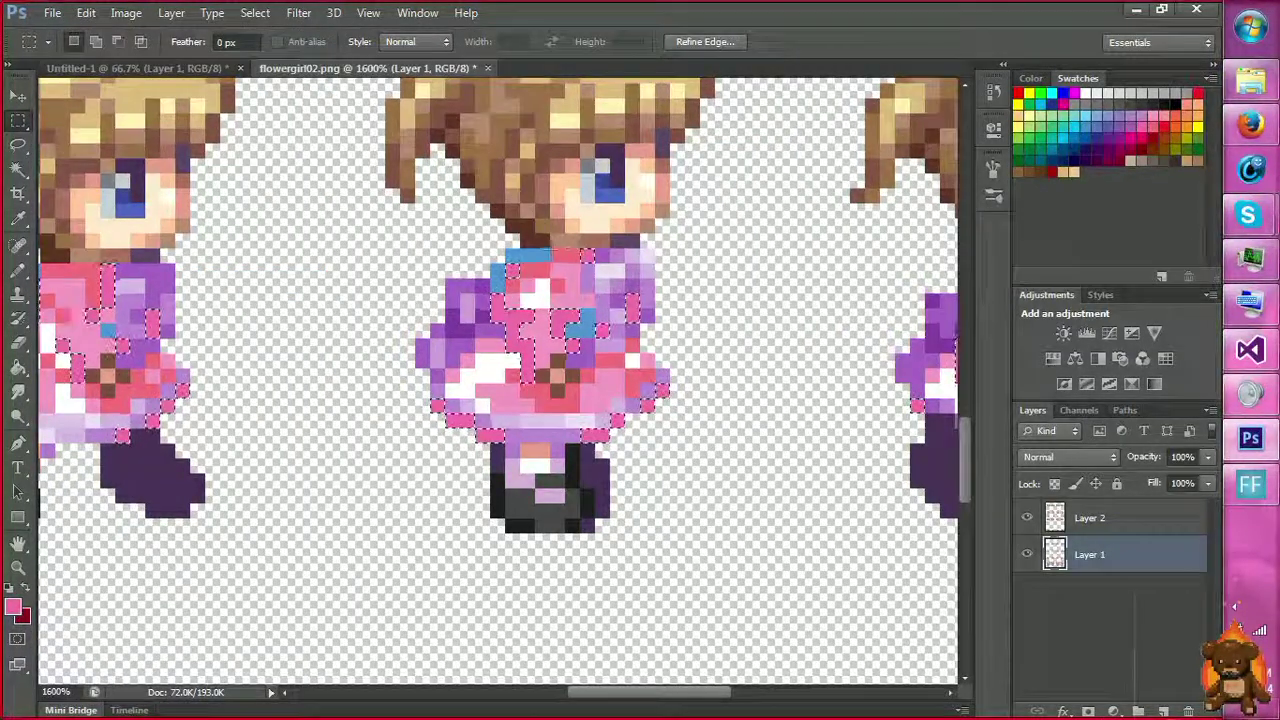
right_click(537, 256)
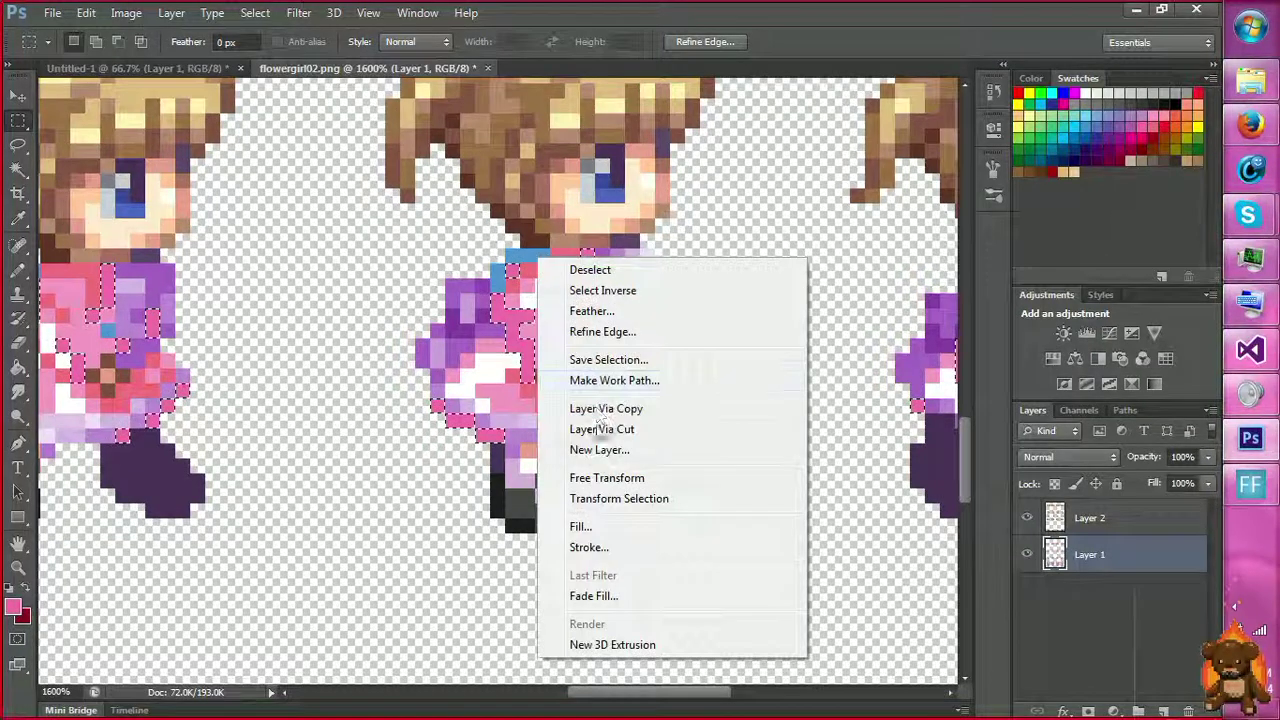
left_click(594, 478)
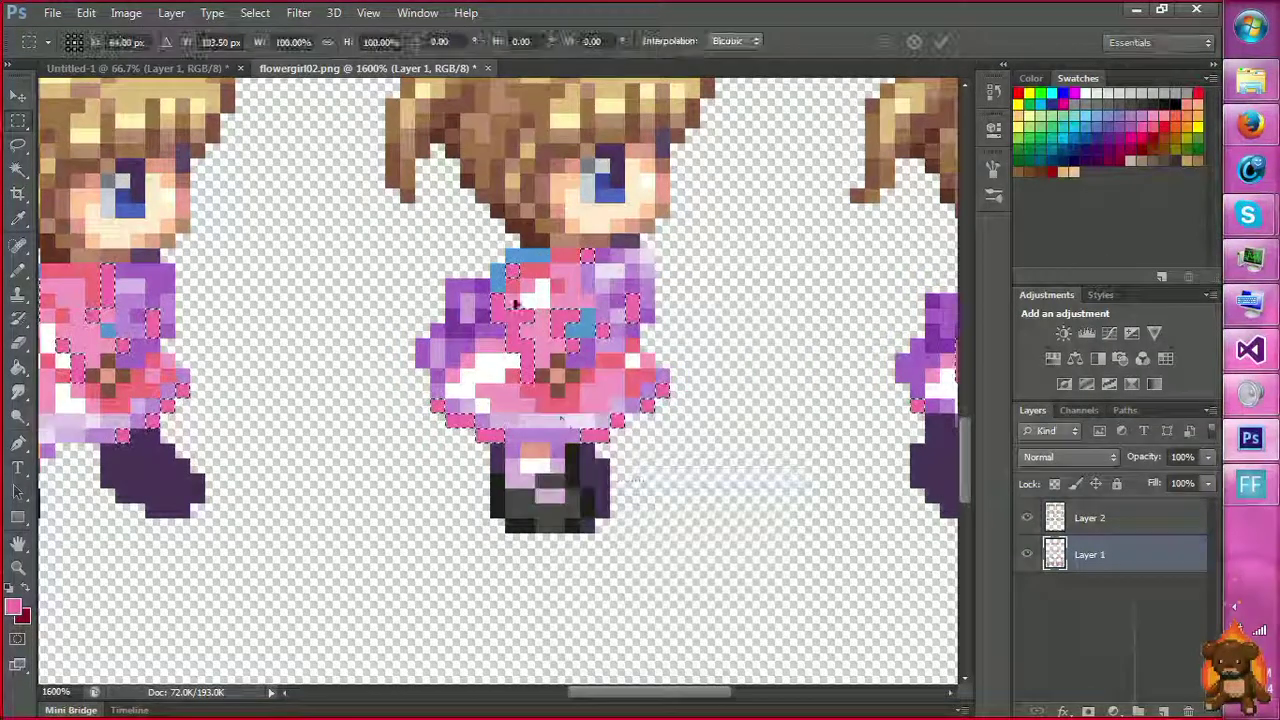
left_click(940, 41)
right_click(527, 264)
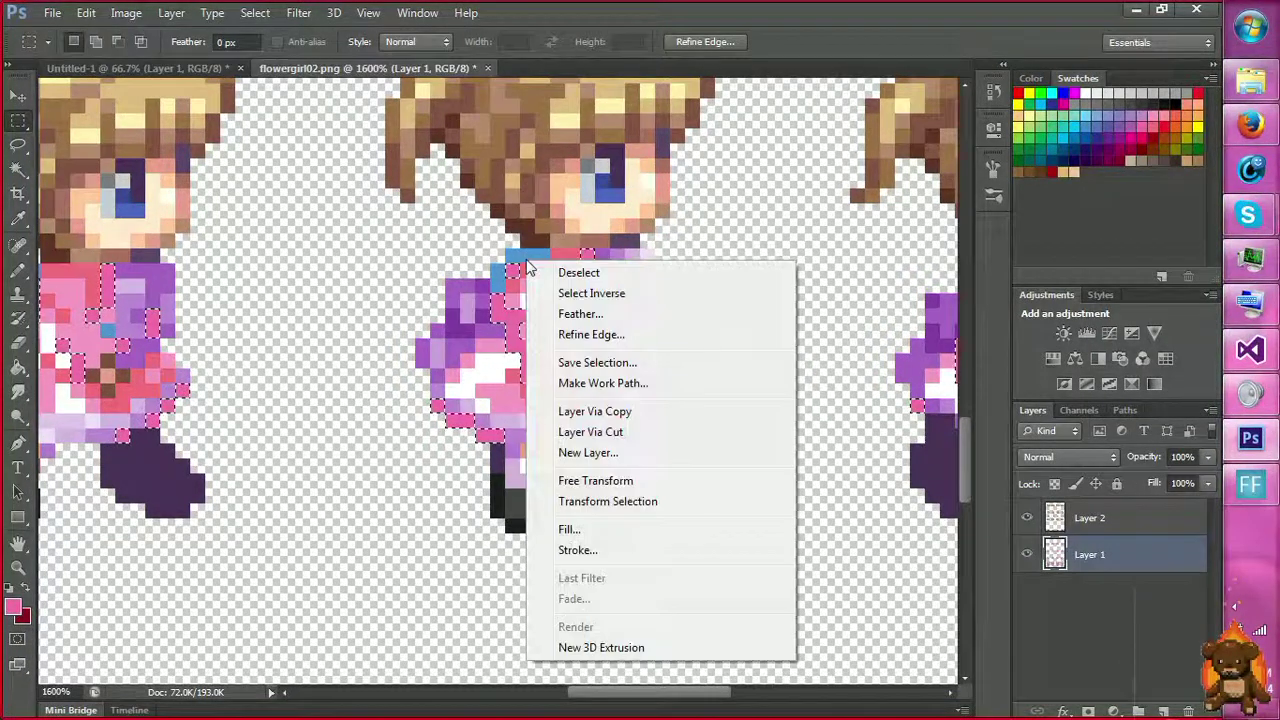
left_click(727, 199)
Clear the selection and select the dress's remaining darkest blue shade on Layer 1 with a sampled Color Range at fuzziness 0.
key("ctrl+d")
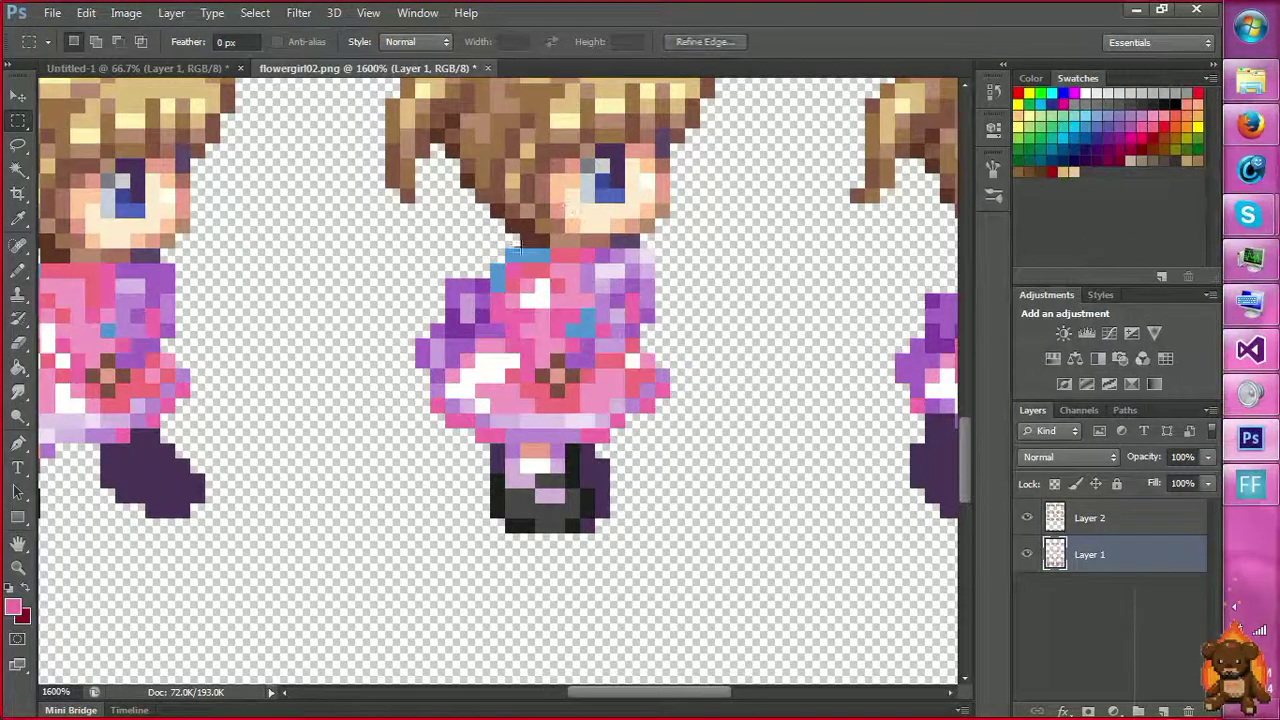
right_click(520, 252)
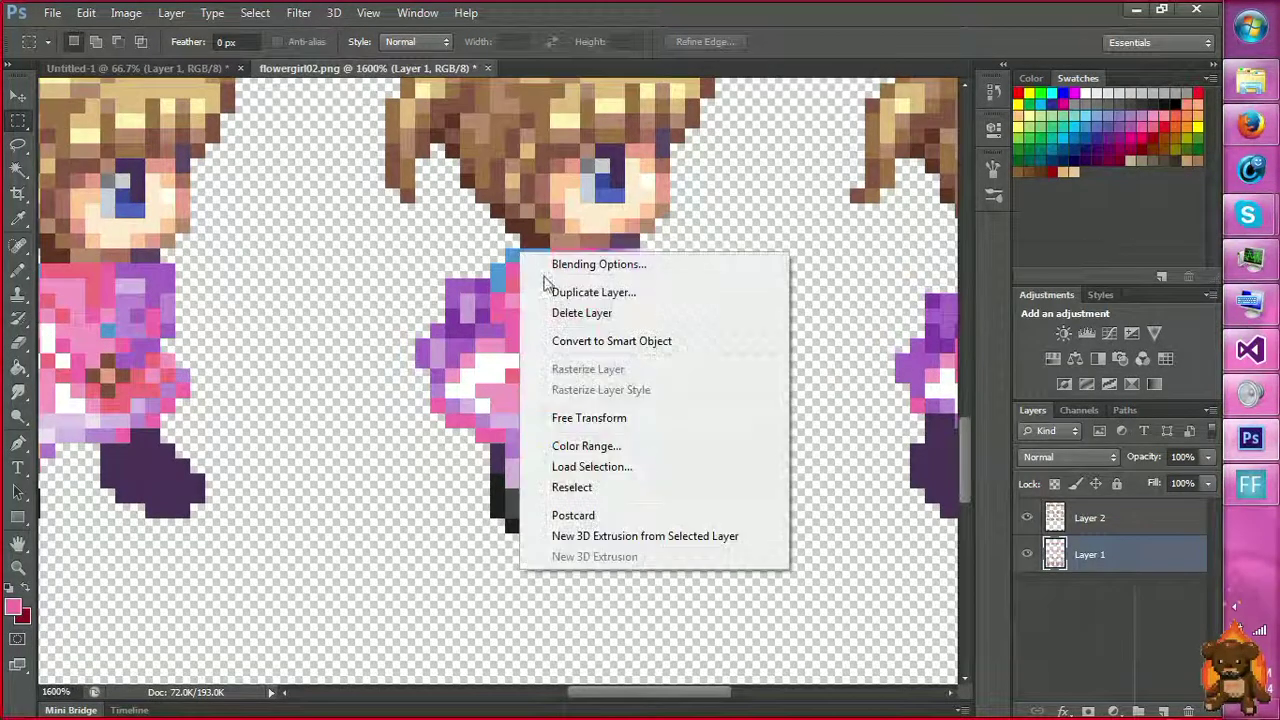
left_click(585, 446)
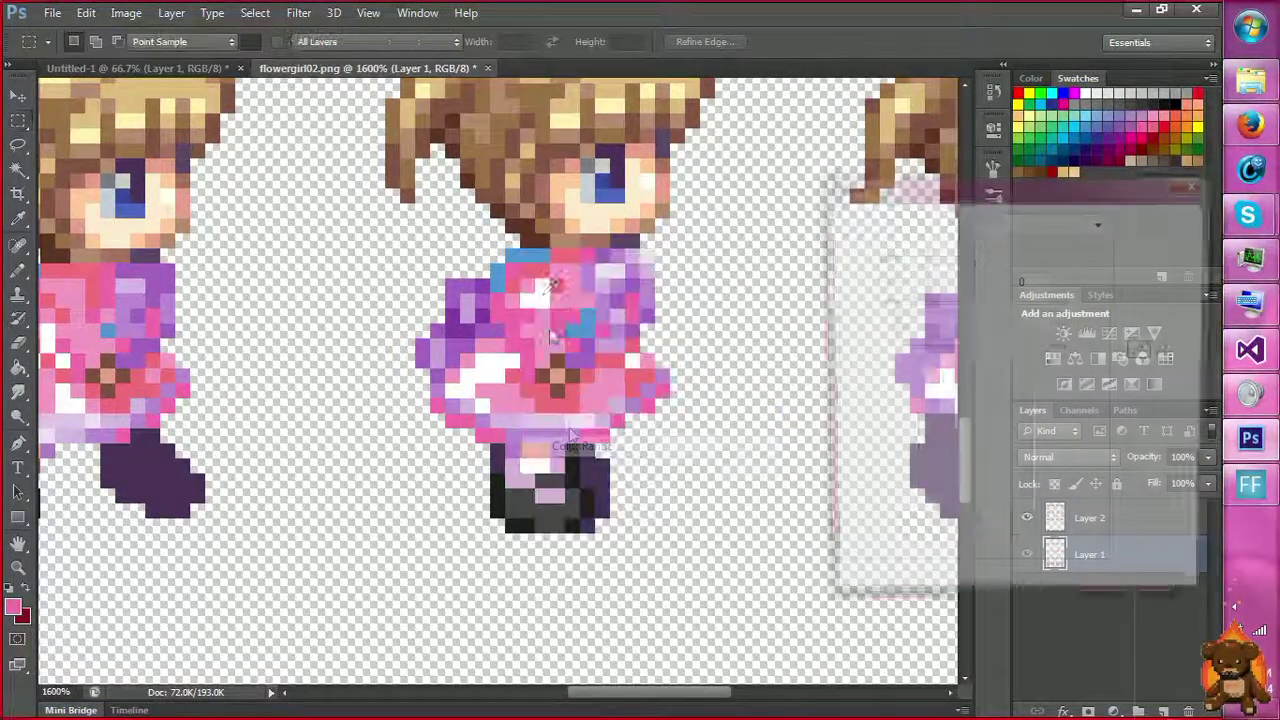
left_click(533, 253)
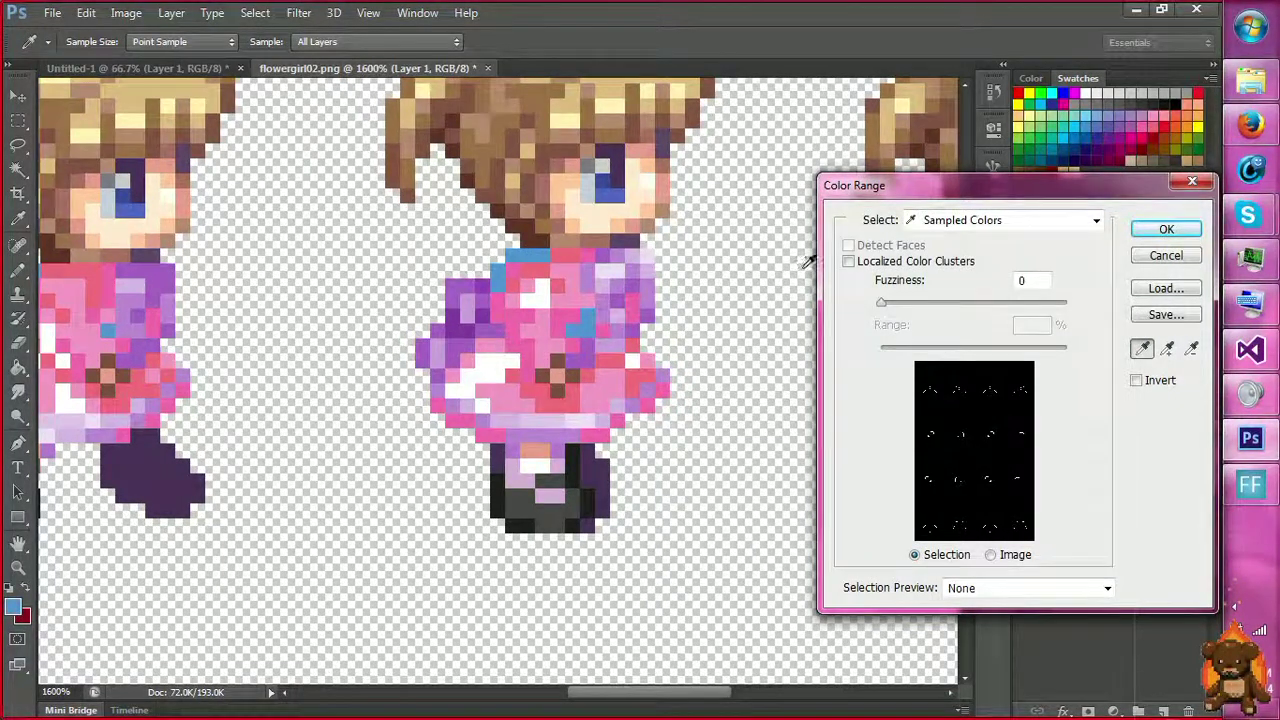
left_click(1166, 229)
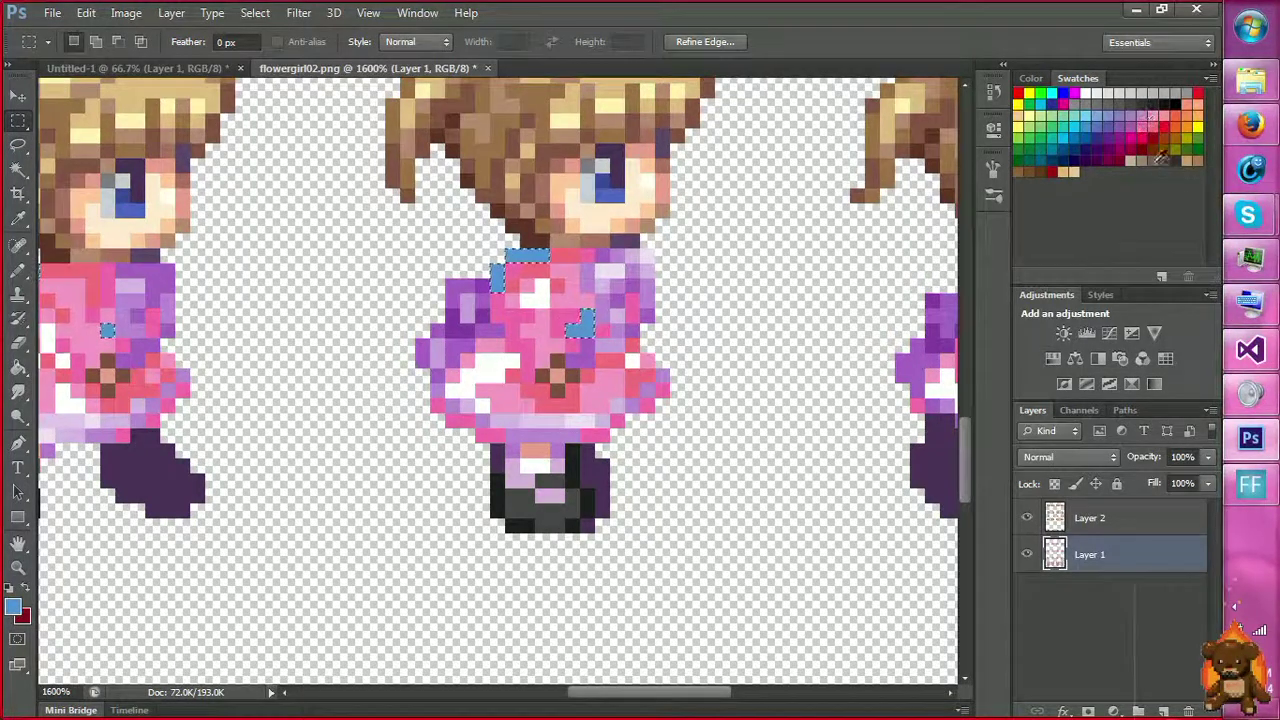
Fill the selected dark blue pixels with a crimson pink swatch as the foreground color at 100% opacity, and clear the selection.
left_click(1140, 133)
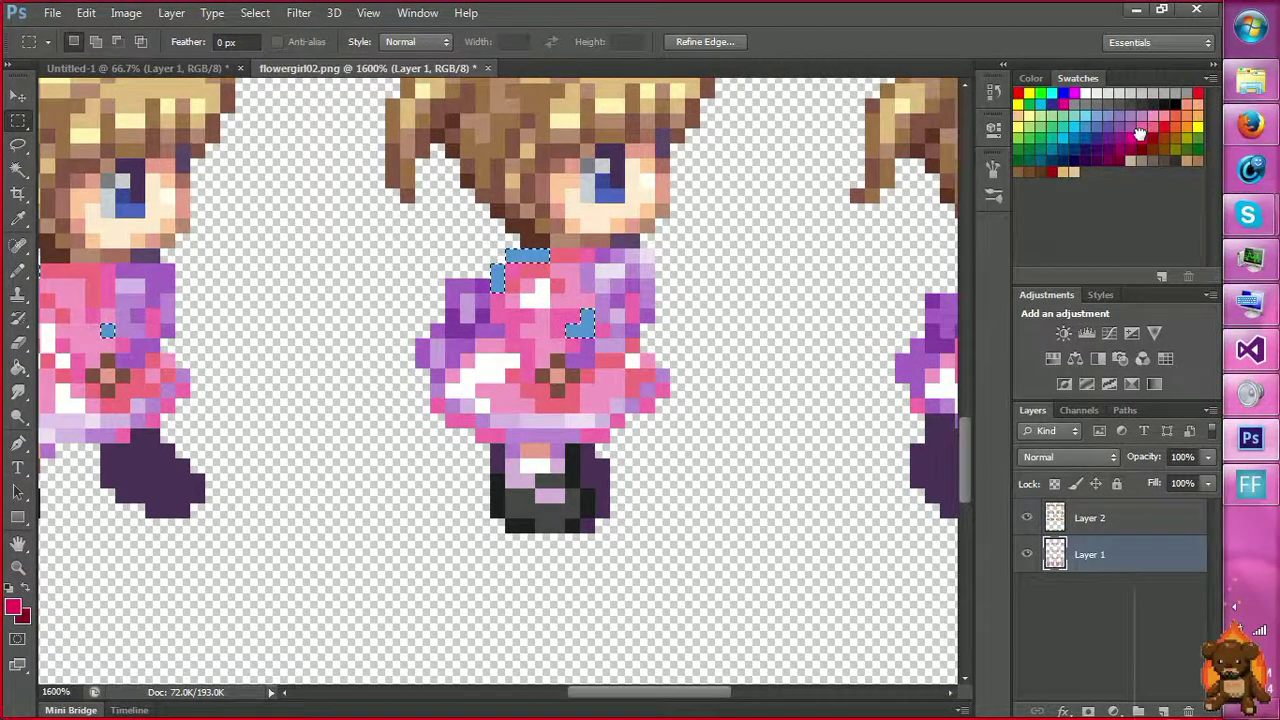
left_click(86, 12)
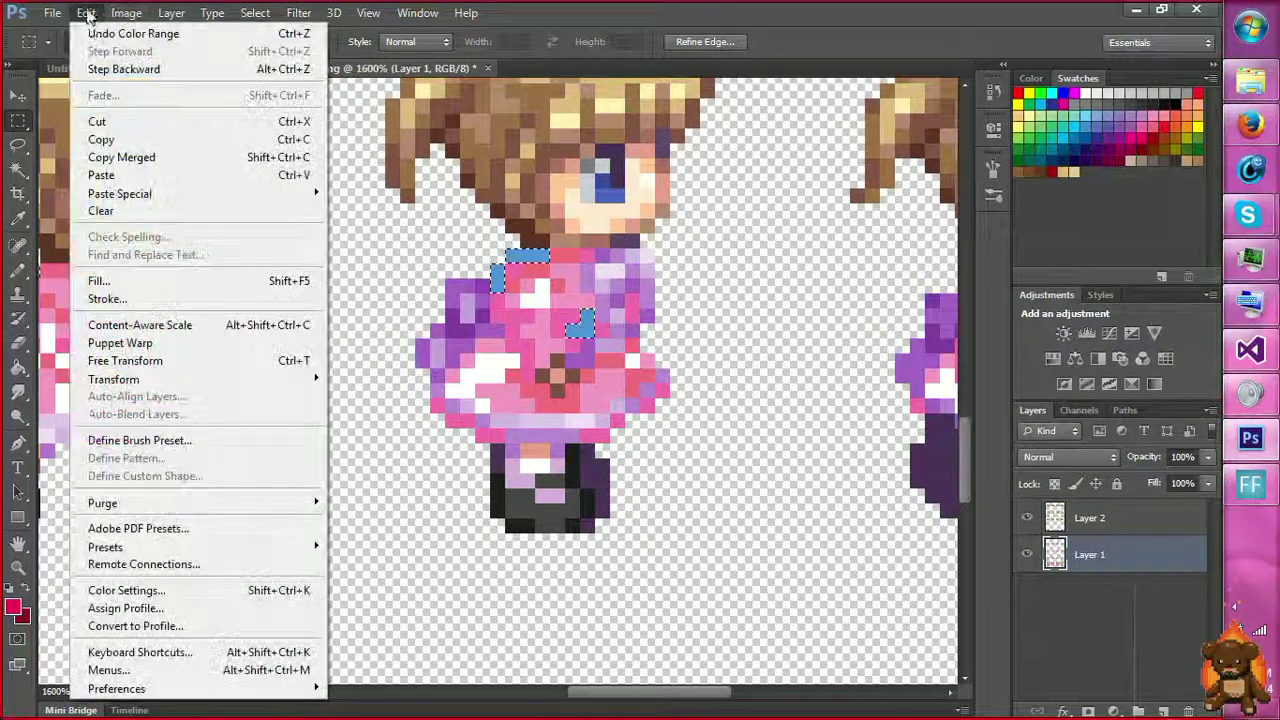
left_click(100, 281)
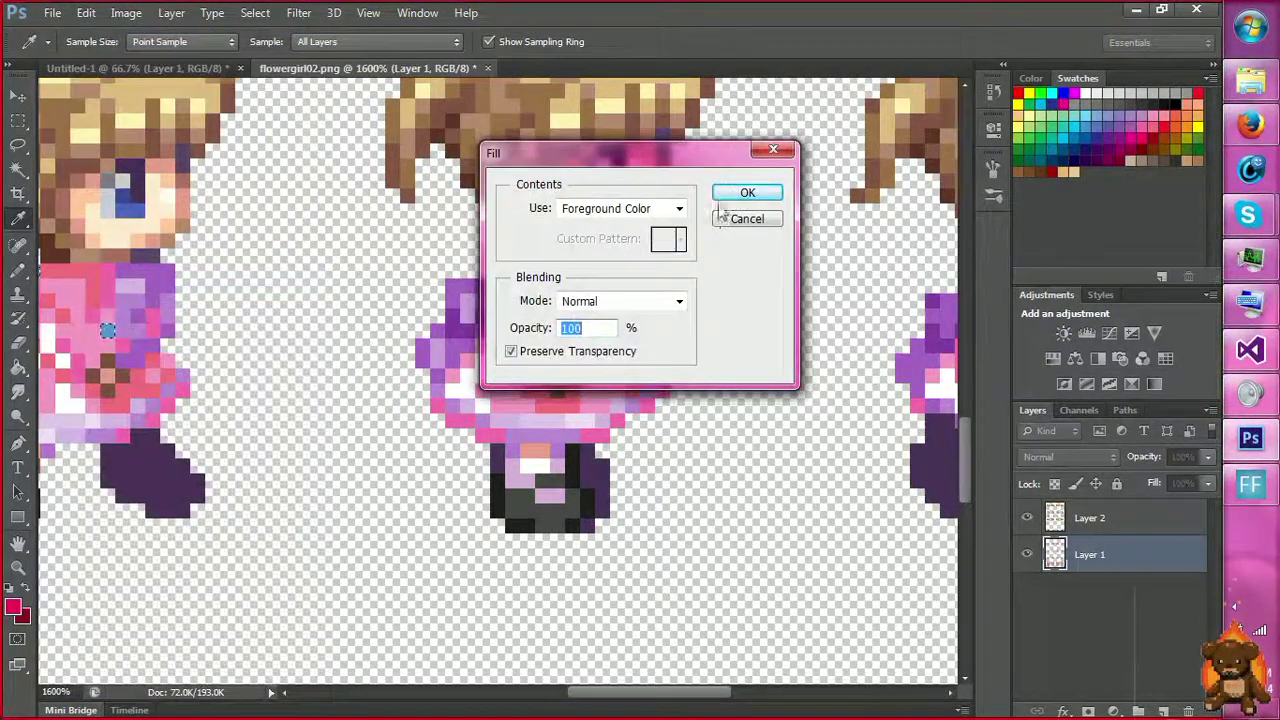
left_click(742, 195)
key("ctrl+d")
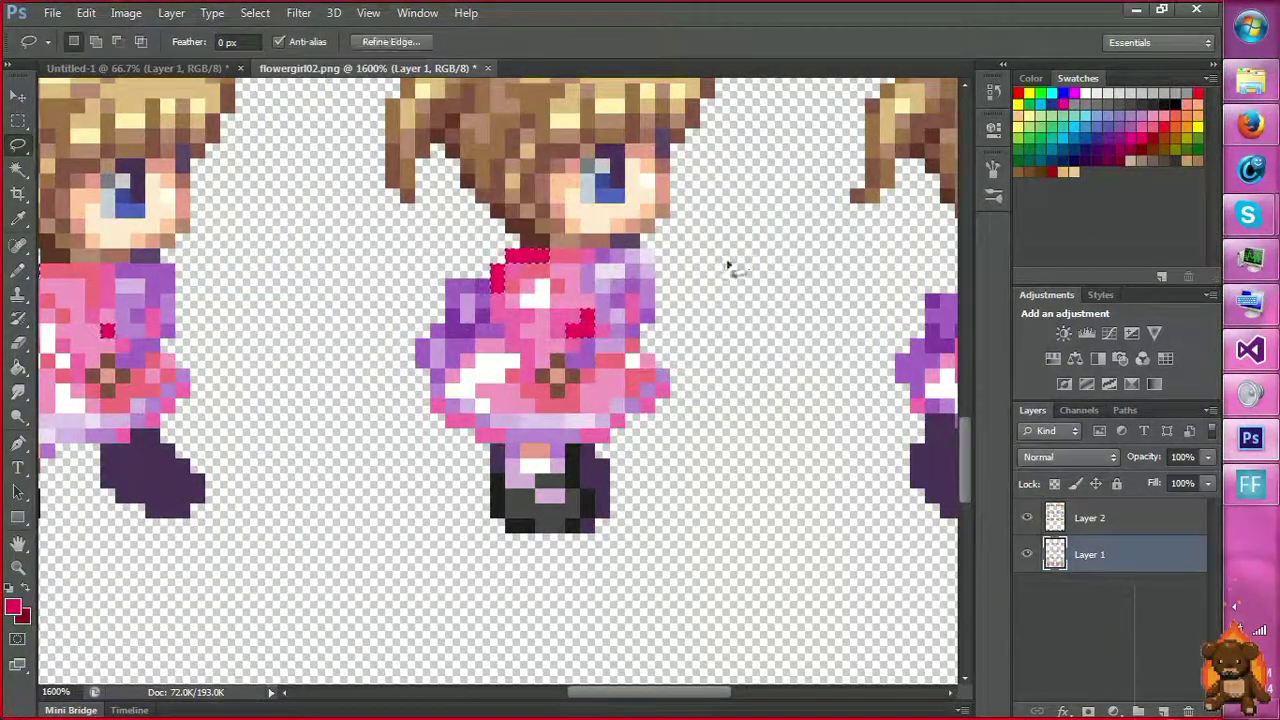
Examine the recoloured dresses across all sprites of the whole sheet.
key("z")
left_click(171, 175, "alt")
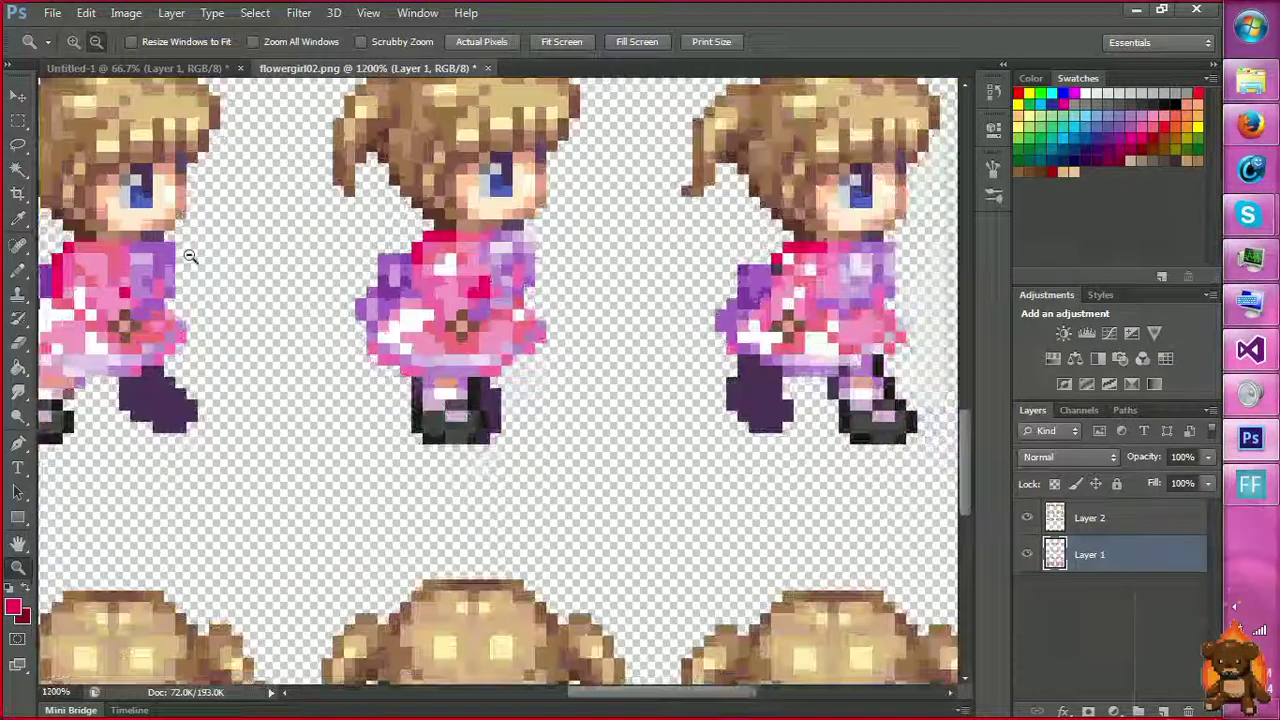
left_click(165, 300, "alt")
left_click(161, 383, "alt")
left_click(163, 385, "alt")
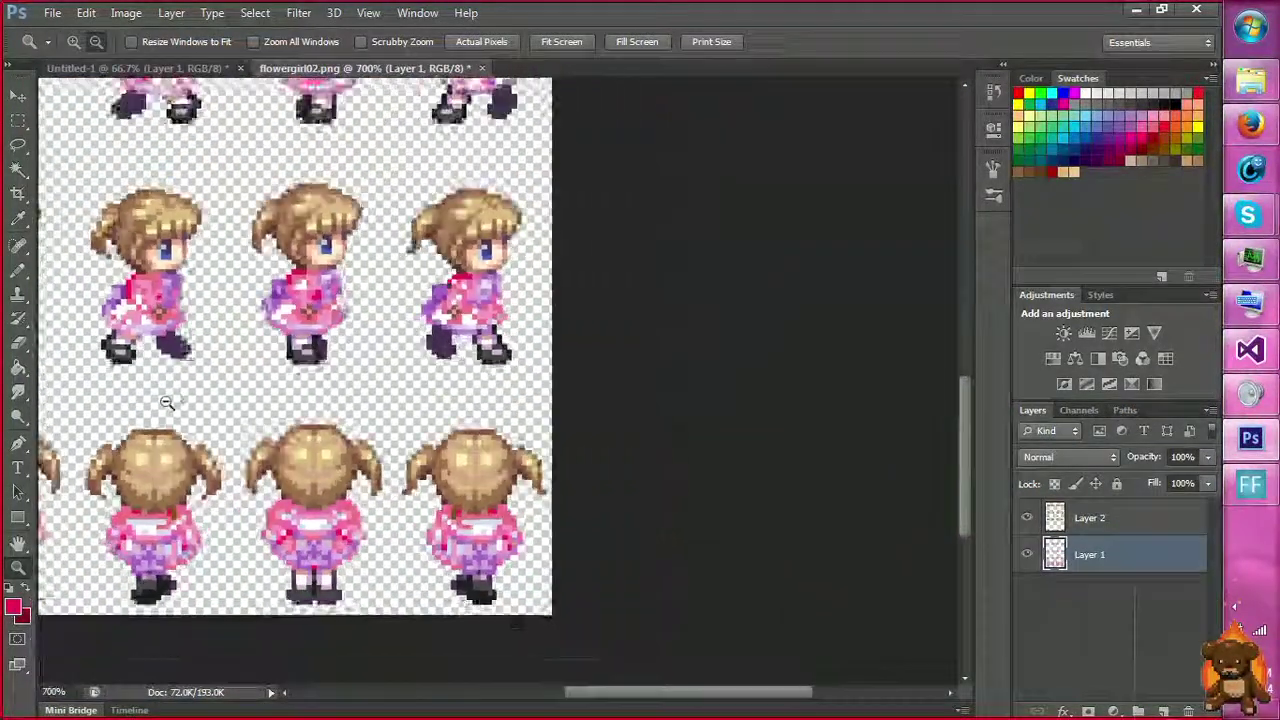
left_click(170, 370, "alt")
left_click(180, 345, "alt")
left_click(190, 323, "alt")
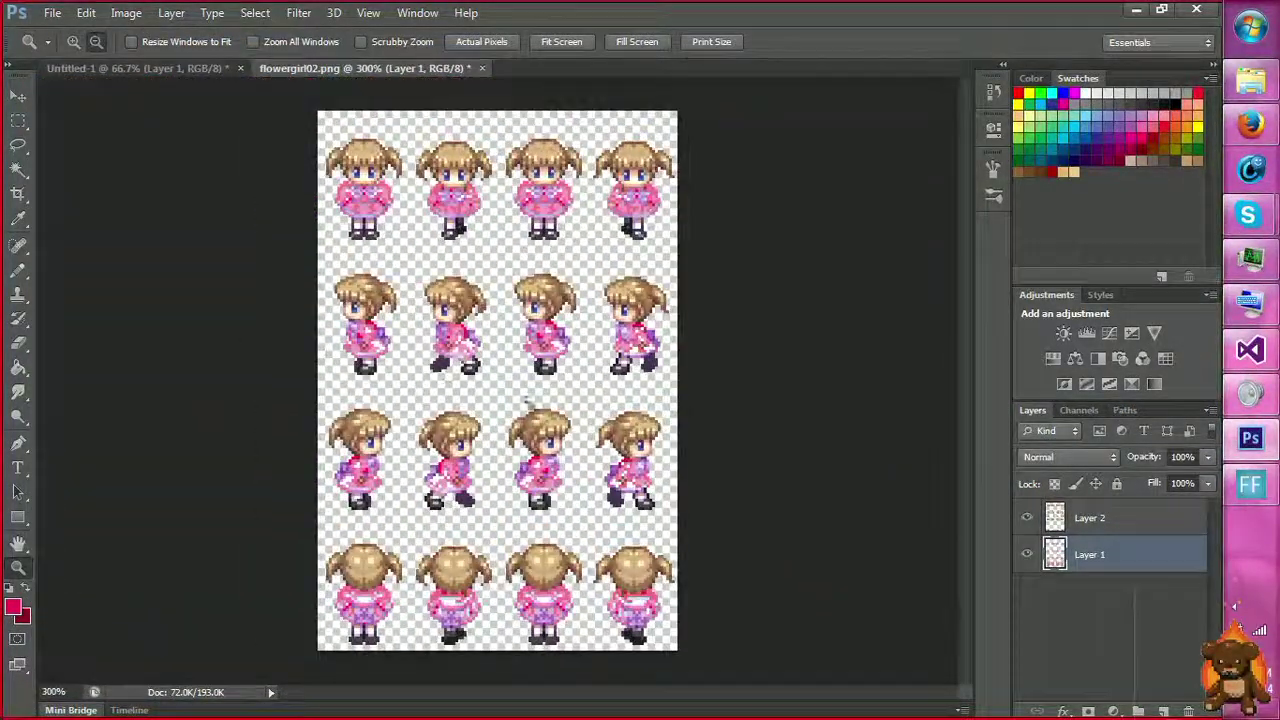
Select the white pixels of the dress on Layer 1 with a sampled Color Range at fuzziness 0.
key("m")
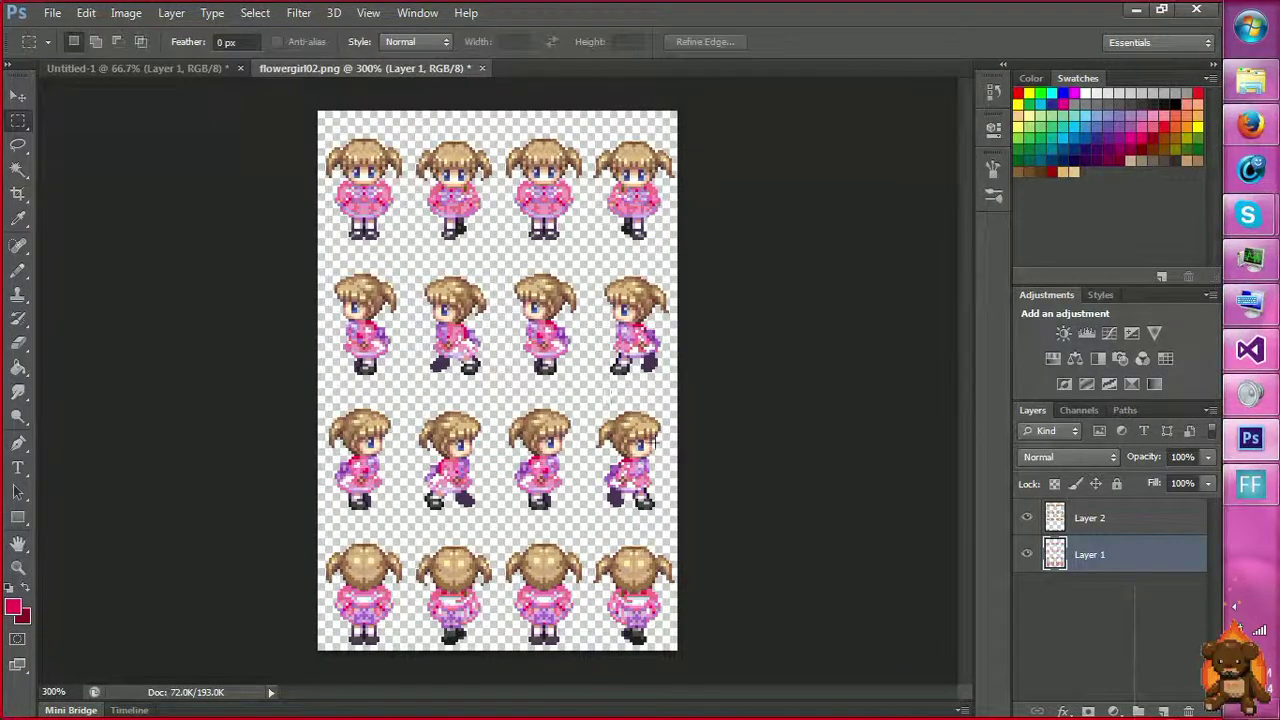
right_click(535, 478)
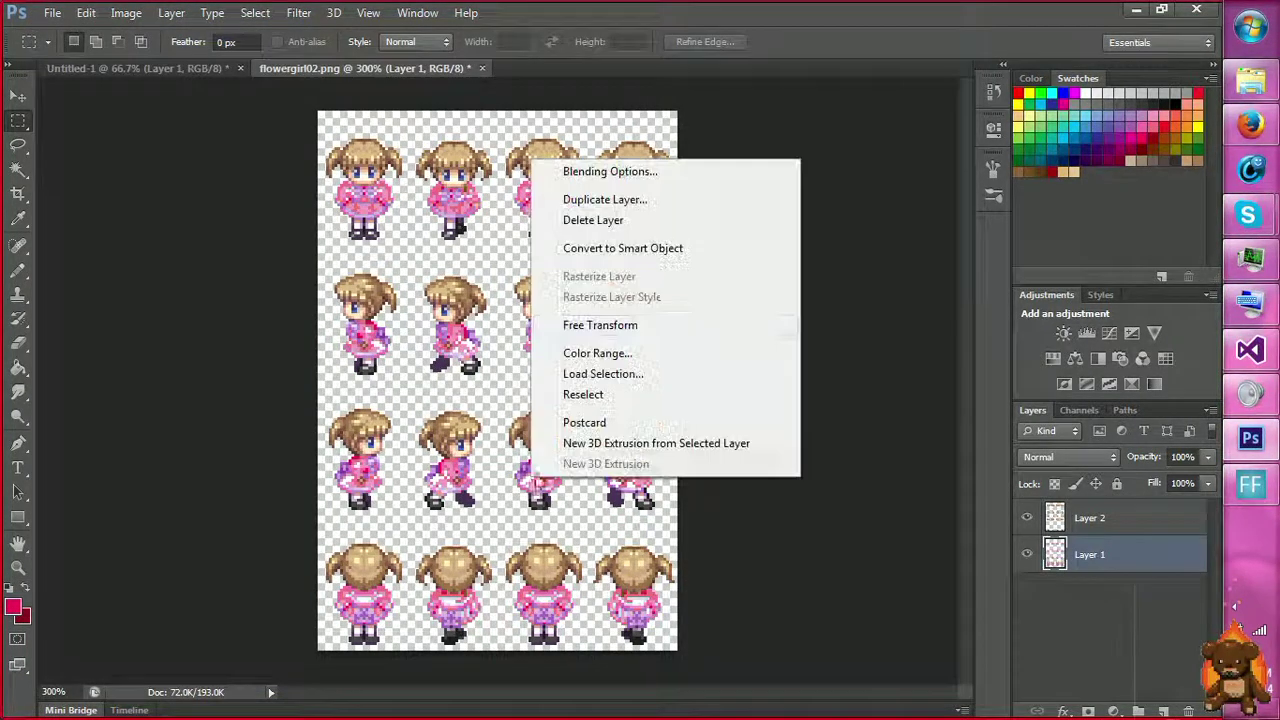
left_click(620, 354)
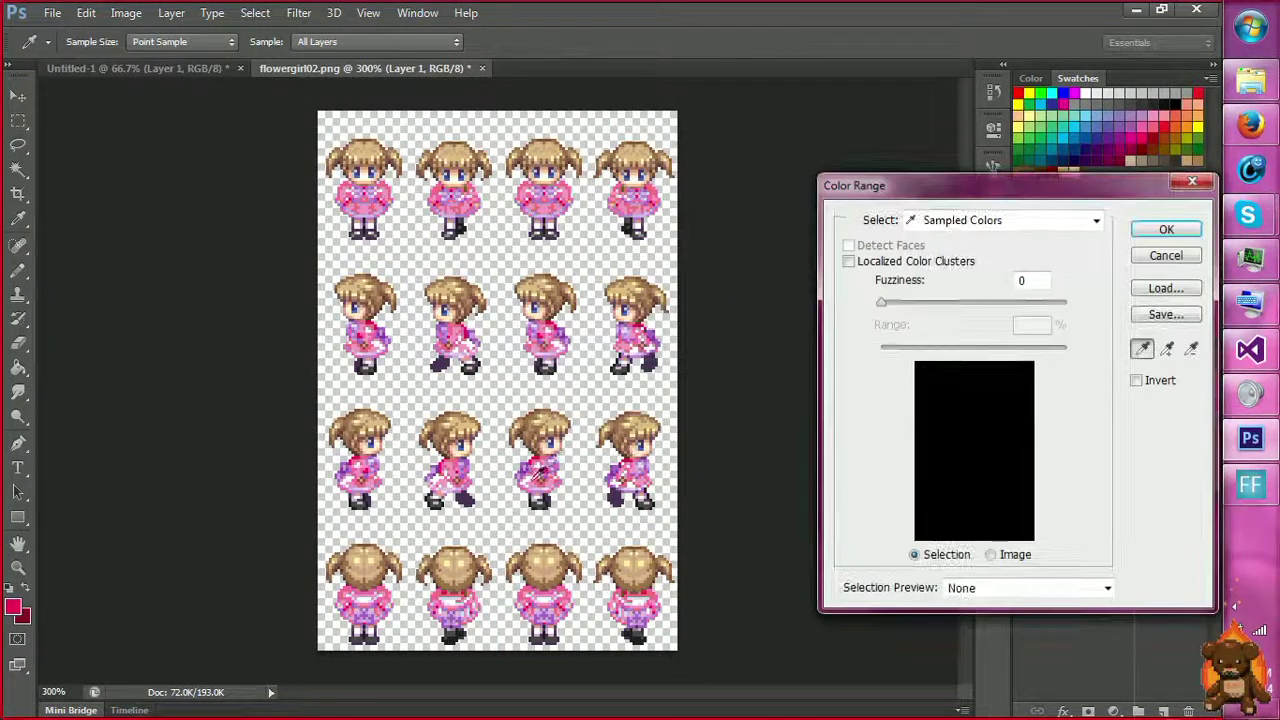
left_click(531, 478)
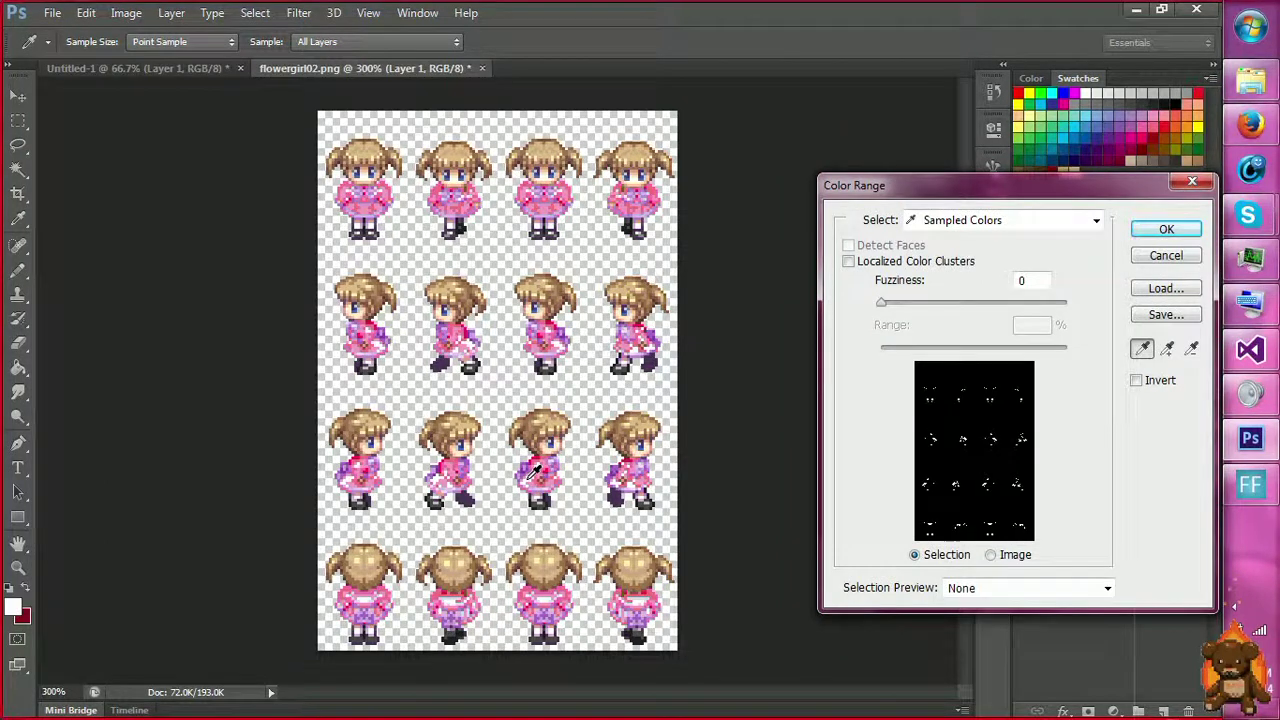
left_click(1165, 230)
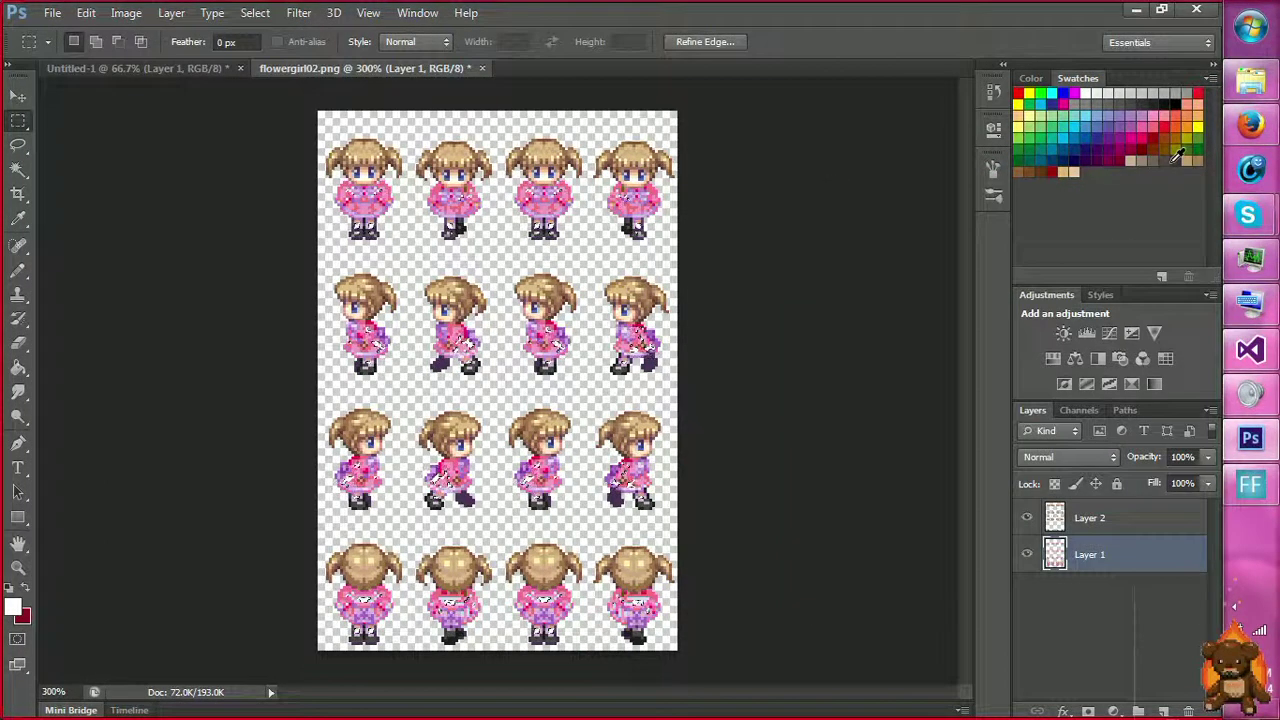
Fill the selected white dress pixels with very pale pink #ffdeec as the foreground color at 100% opacity, and clear the selection.
left_click(1152, 118)
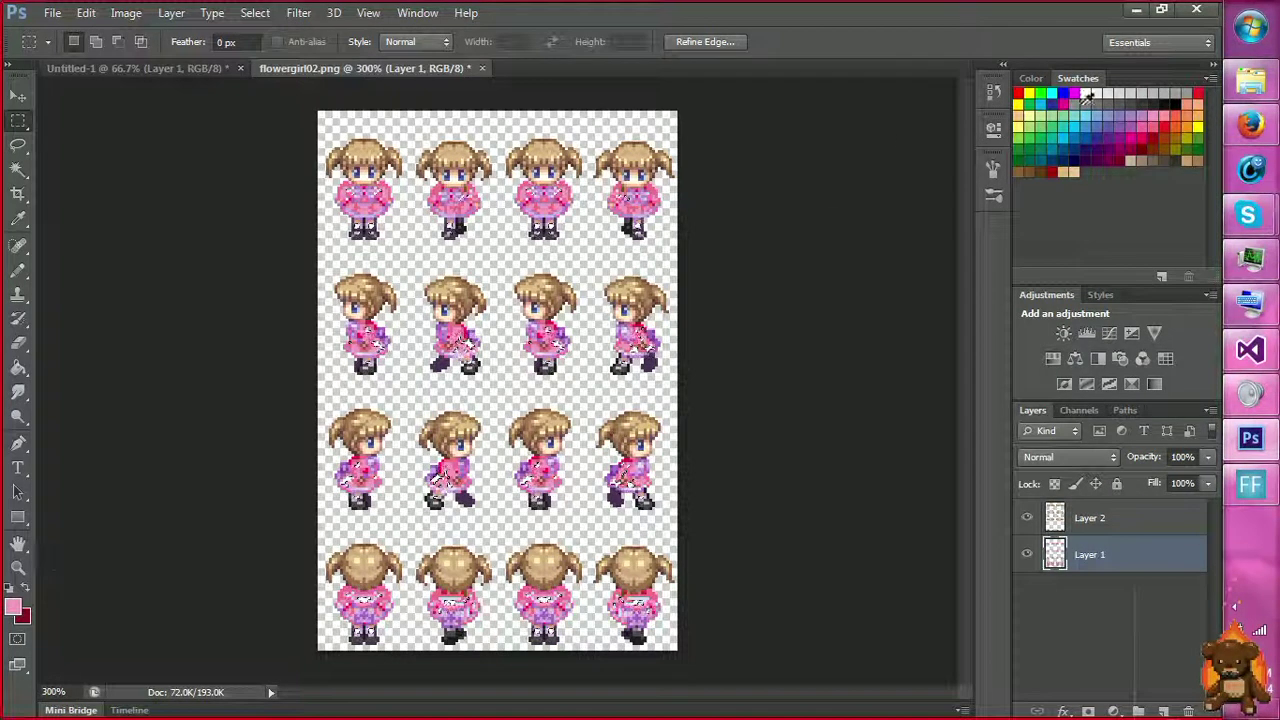
left_click(13, 606)
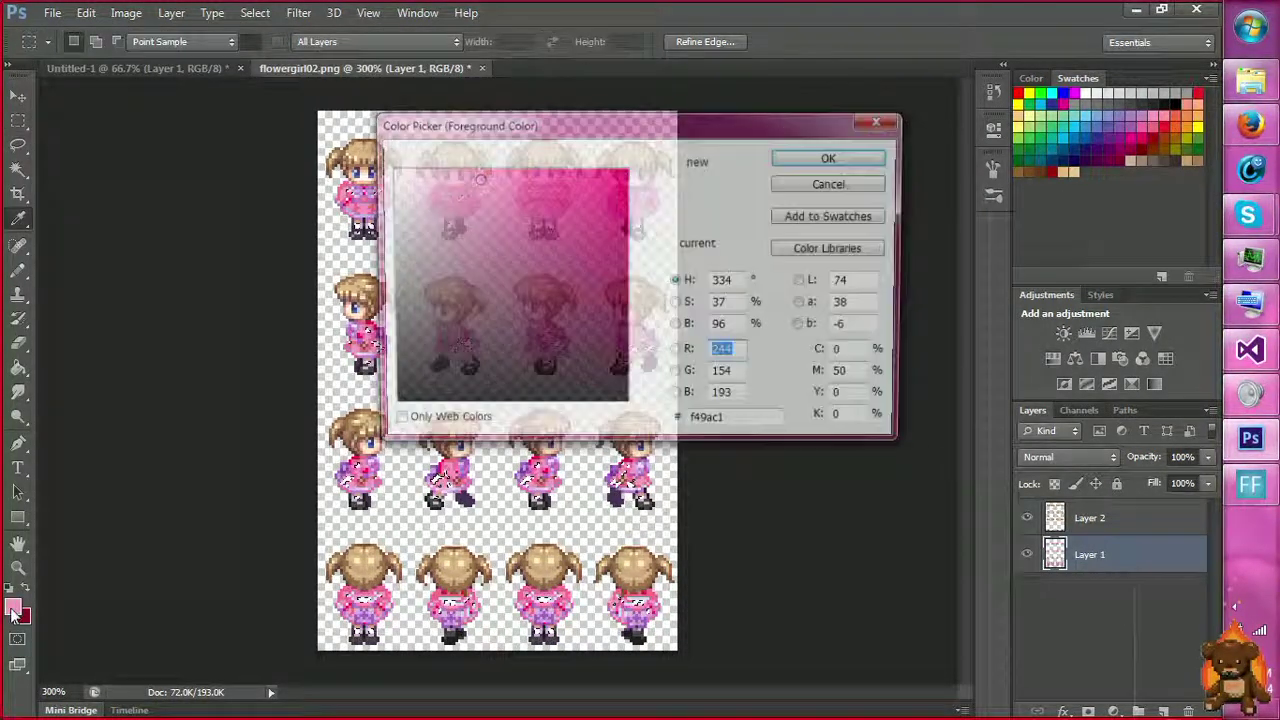
mouse_move(412, 186)
left_mouse_down()
mouse_move(446, 174)
mouse_move(432, 160)
mouse_move(419, 170)
left_mouse_up()
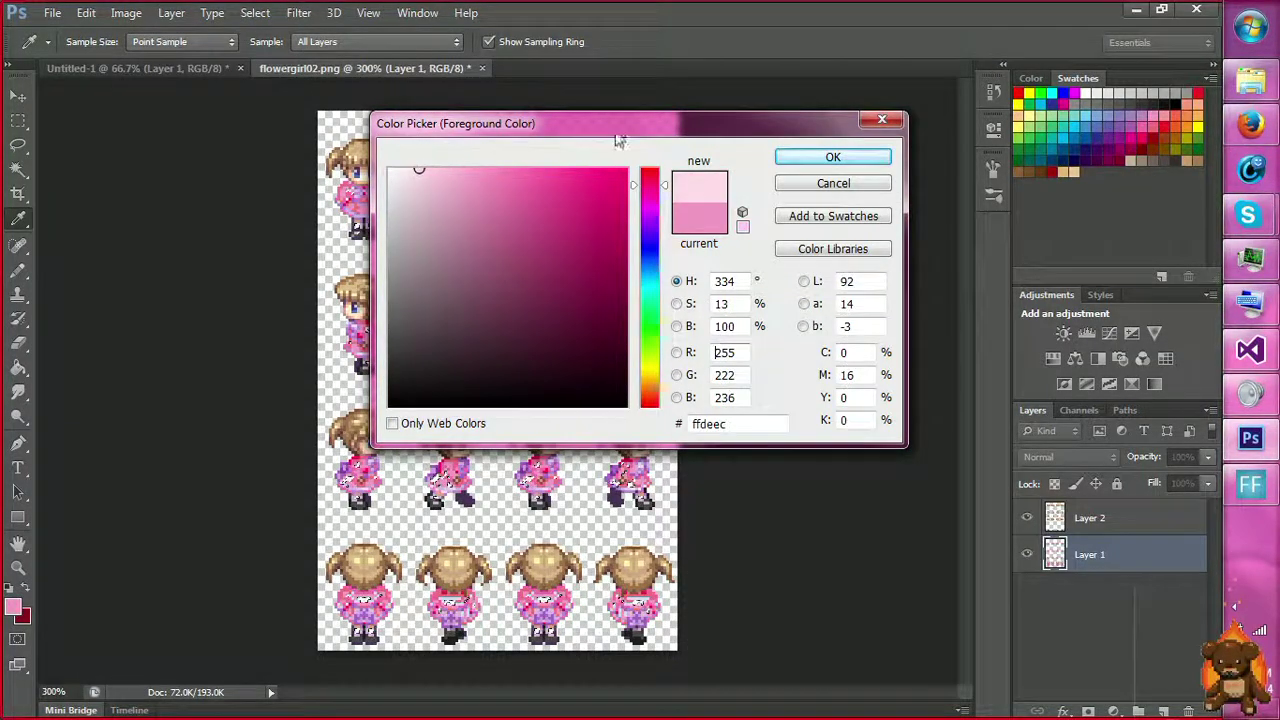
left_click(833, 158)
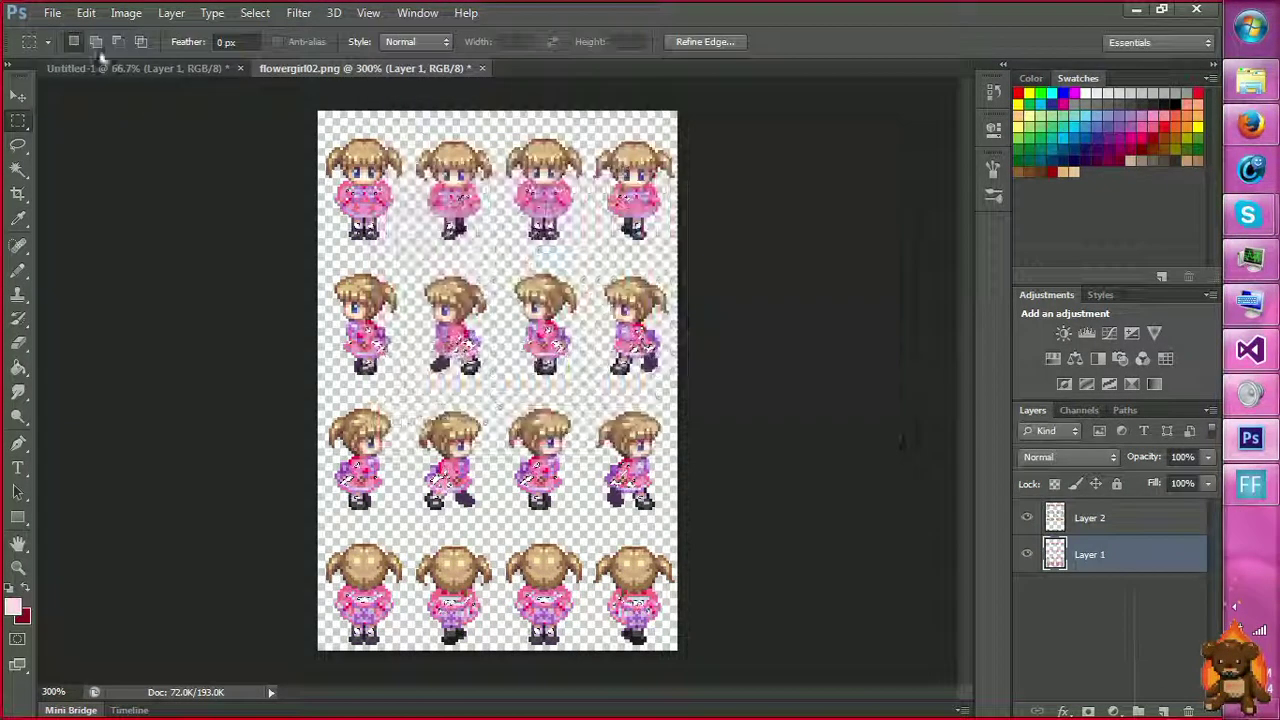
left_click(86, 13)
left_click(114, 282)
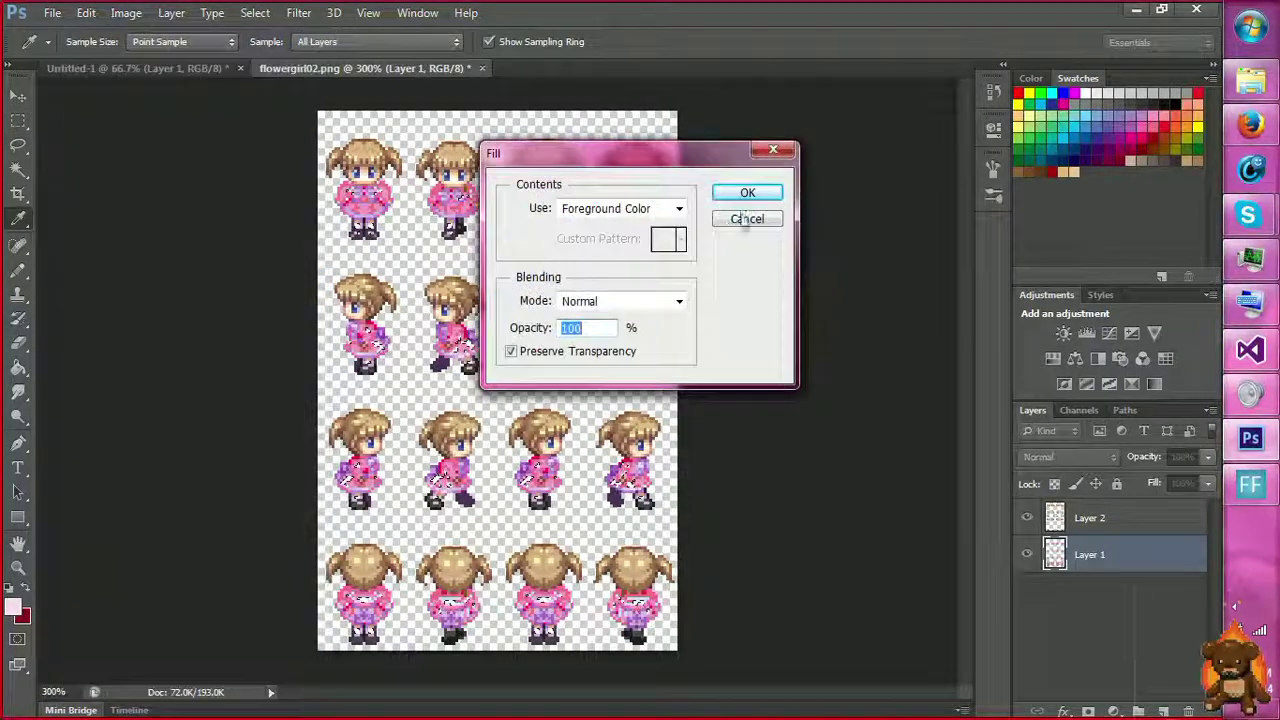
left_click(745, 193)
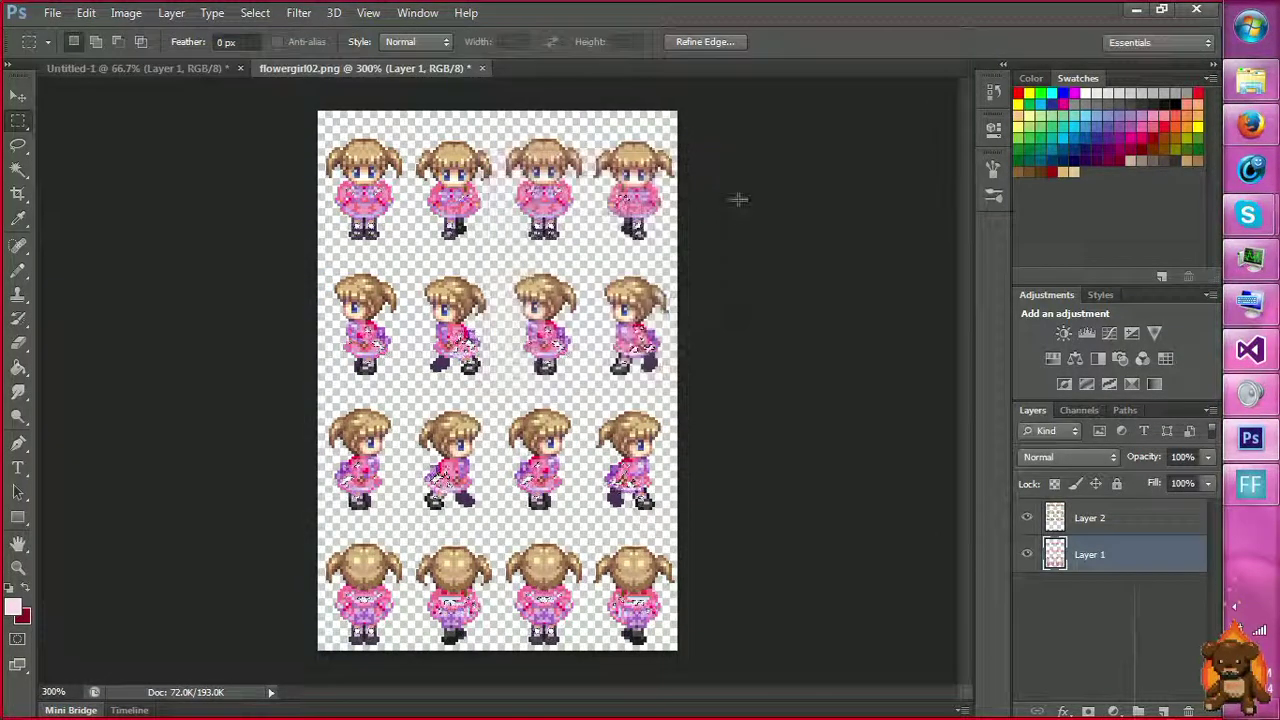
key("h")
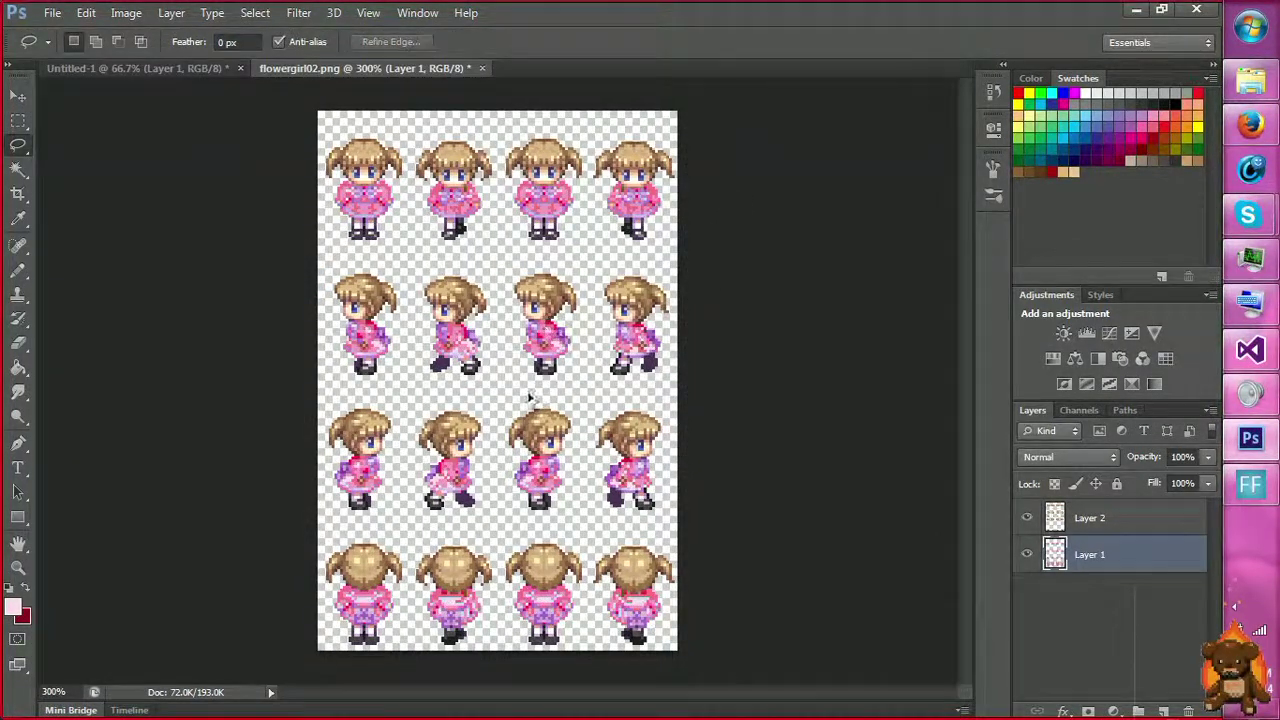
Select the remaining off-color shade beside the bows of the front-facing dresses on Layer 1 with a sampled Color Range at fuzziness 0.
key("z")
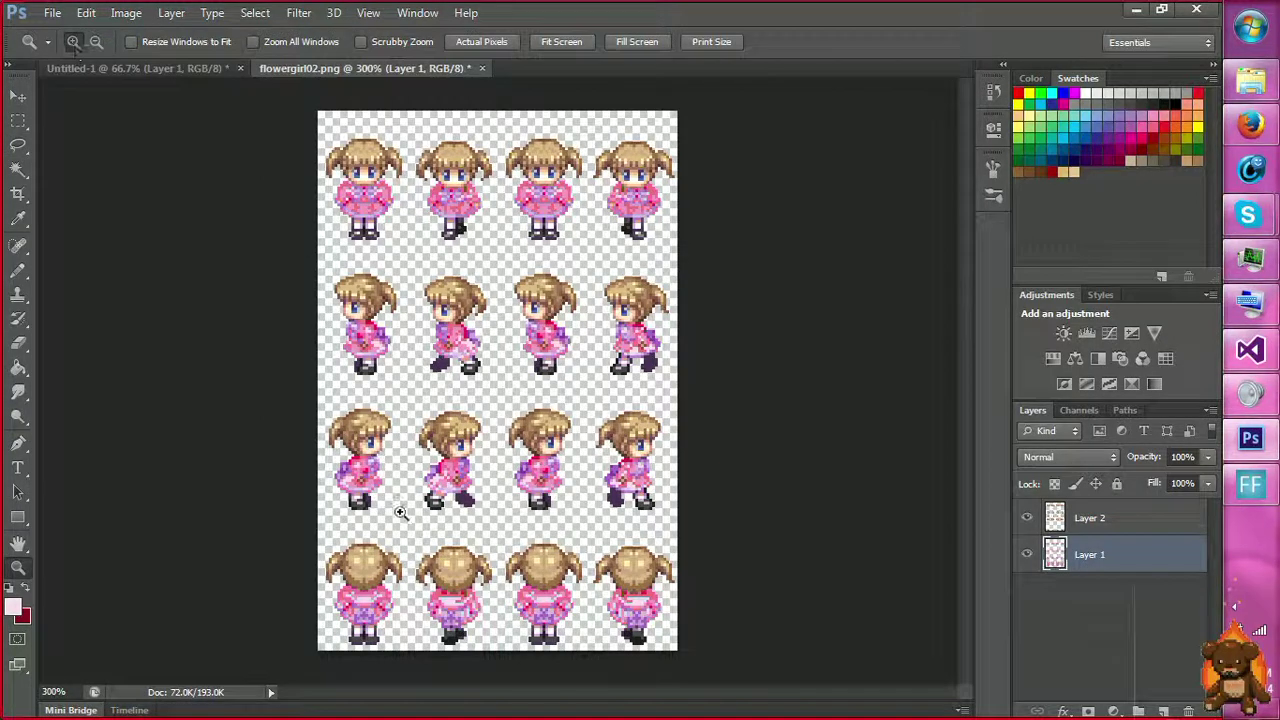
left_click(467, 193)
left_click(470, 192)
left_click(620, 145)
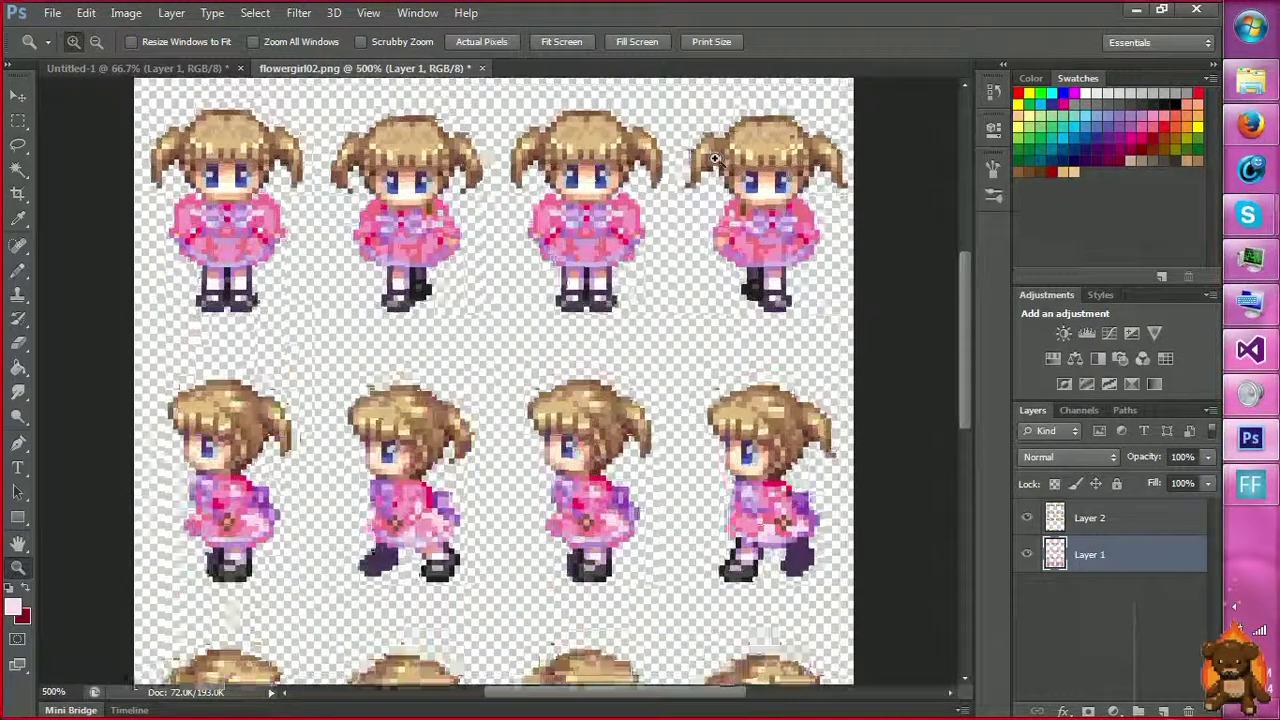
left_click(712, 155)
left_click(709, 150)
left_click(703, 138)
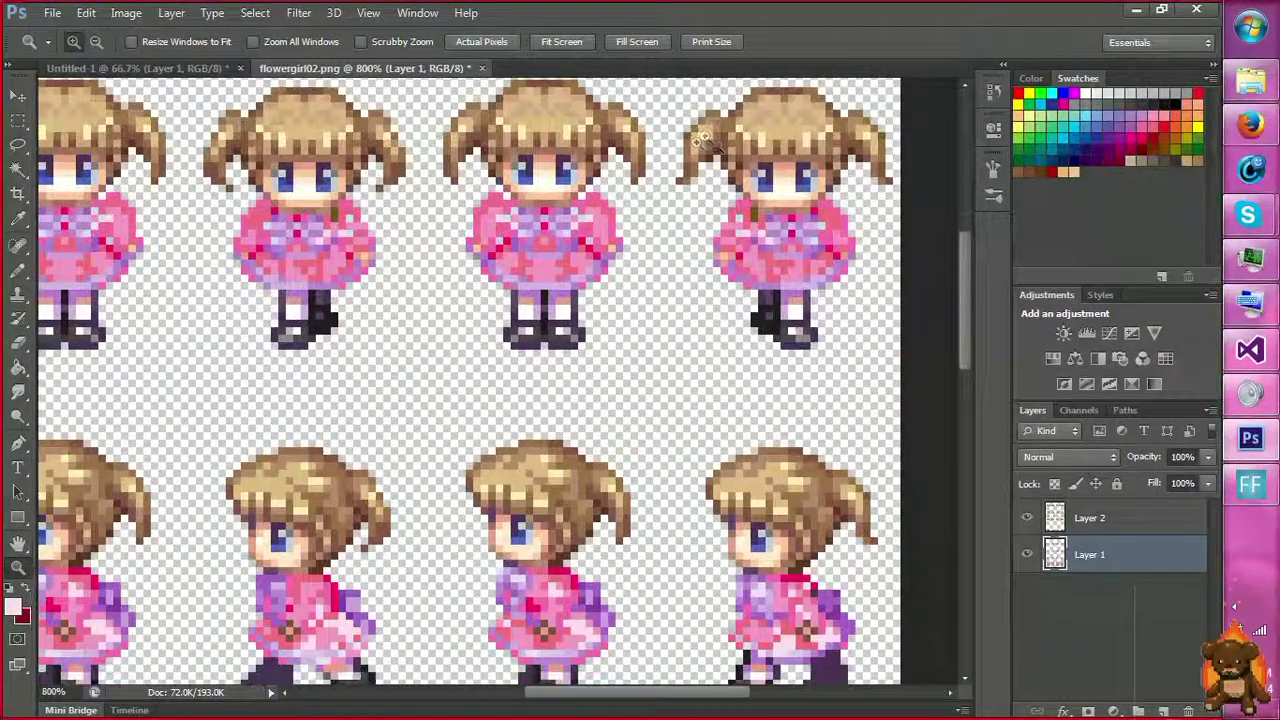
key("m")
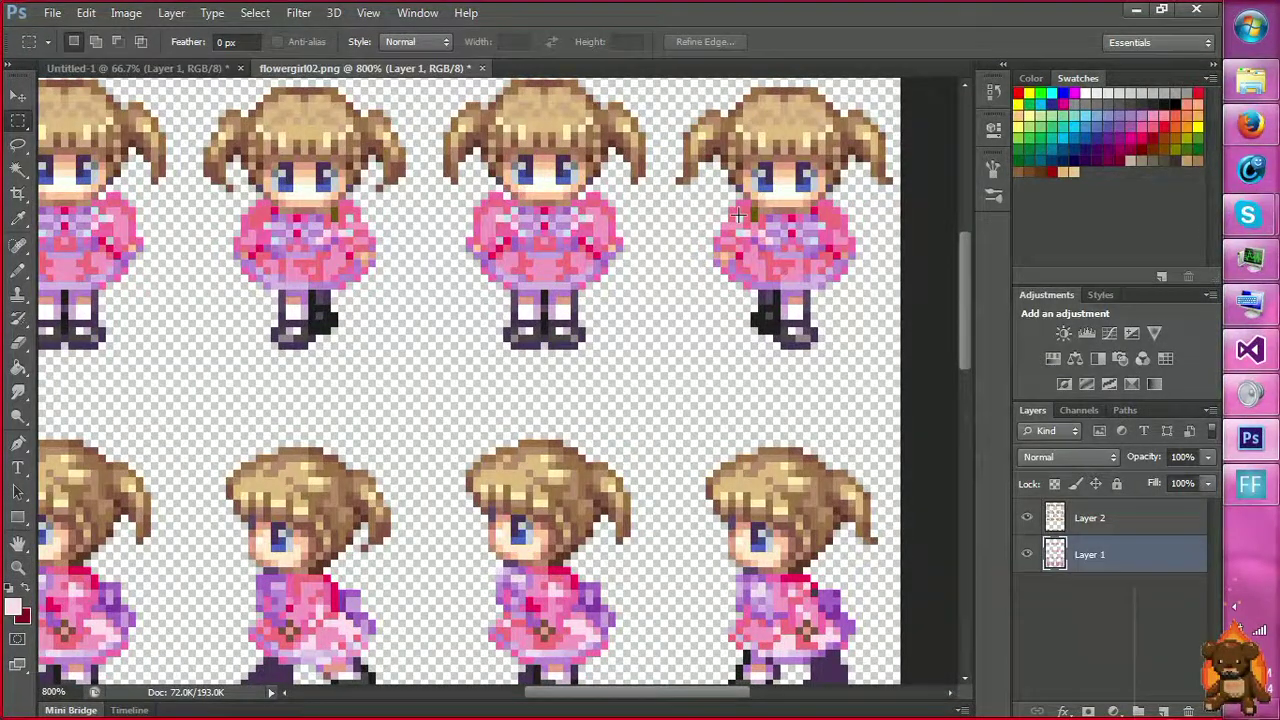
right_click(737, 213)
left_click(788, 414)
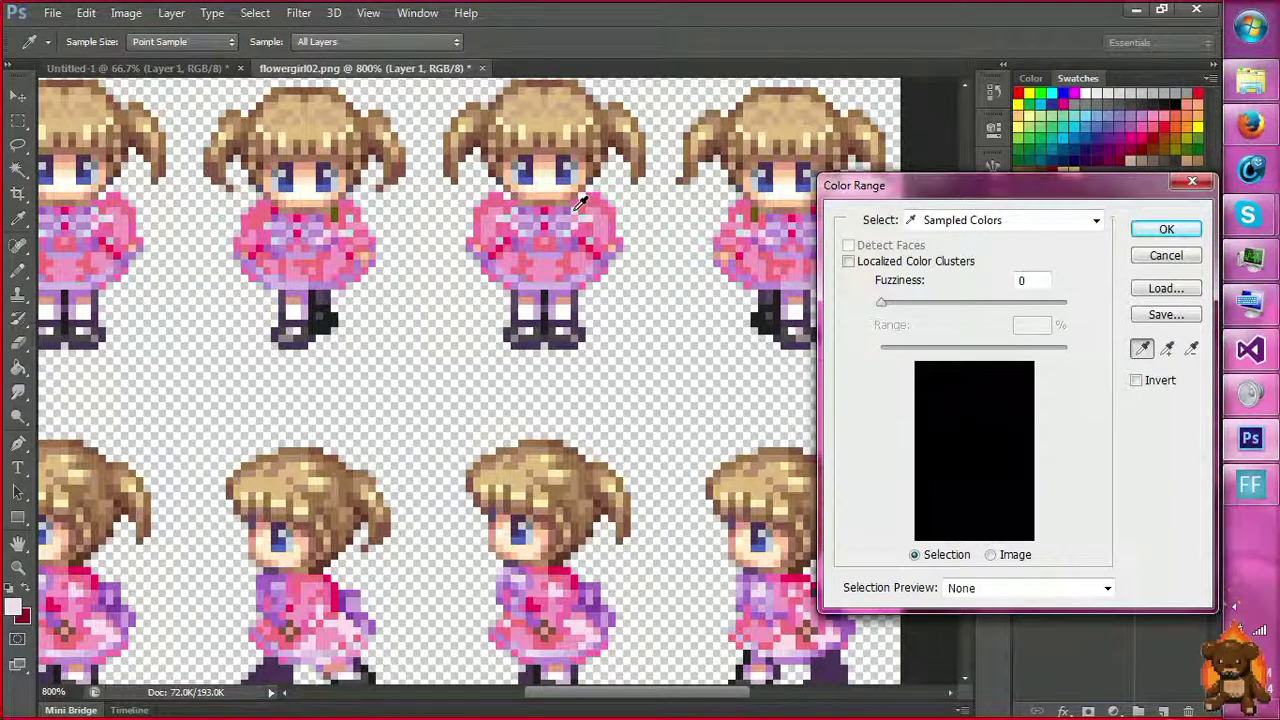
left_click(1166, 229)
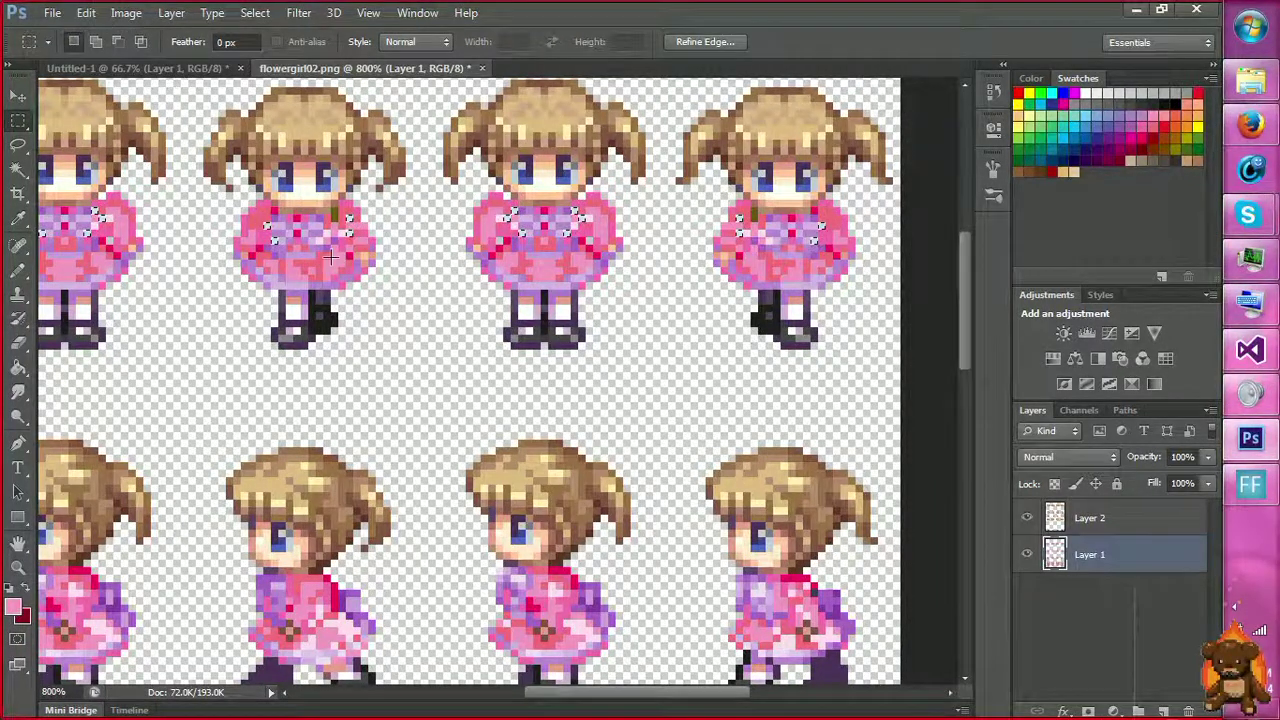
Fill the selected pixels beside the bows with a medium pink foreground color at 100% opacity, and clear the selection.
left_click(86, 12)
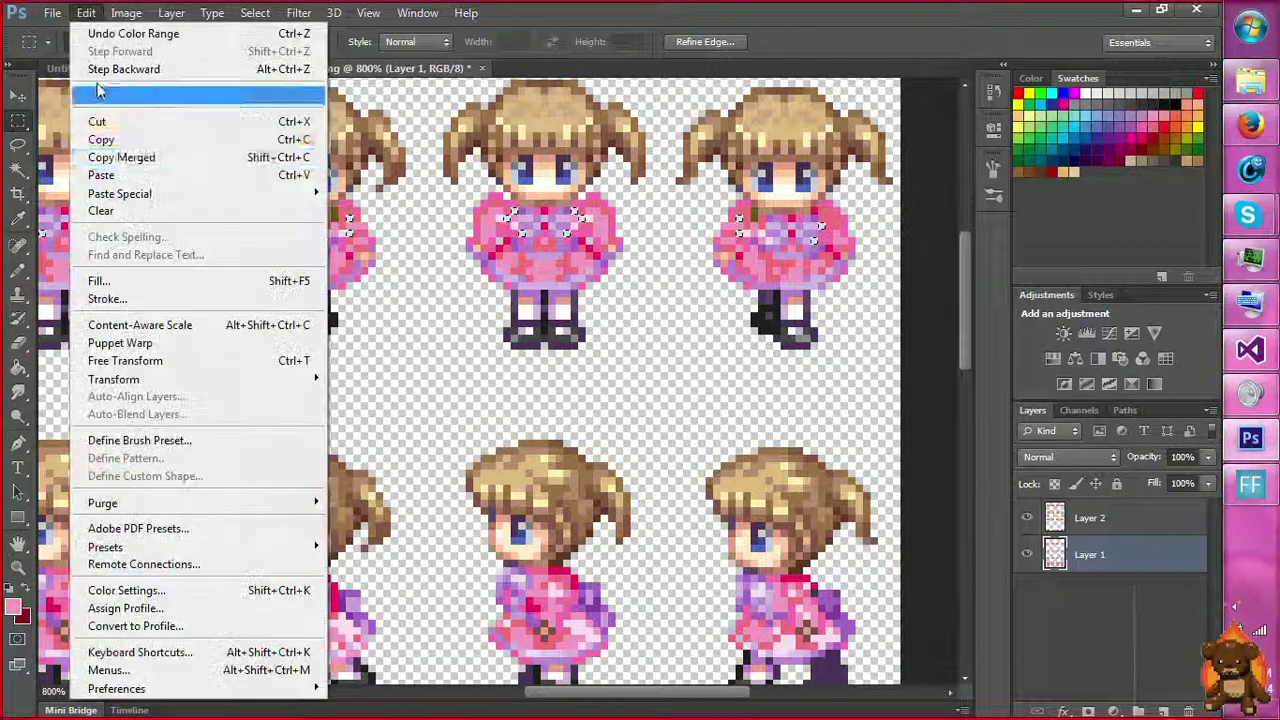
left_click(105, 280)
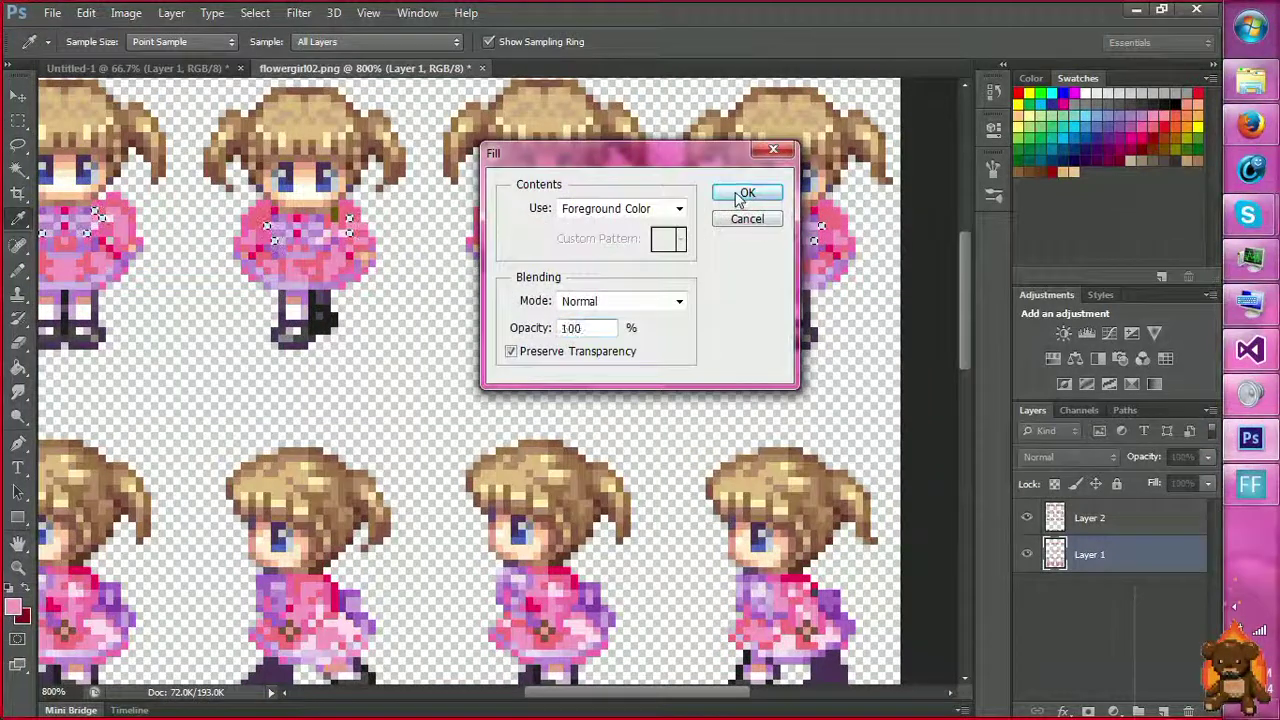
left_click(749, 194)
key("ctrl+d")
Examine the recoloured dresses in the lower sprite rows and across the whole sheet at actual size.
scroll(573, 215, "down", 1)
key("l")
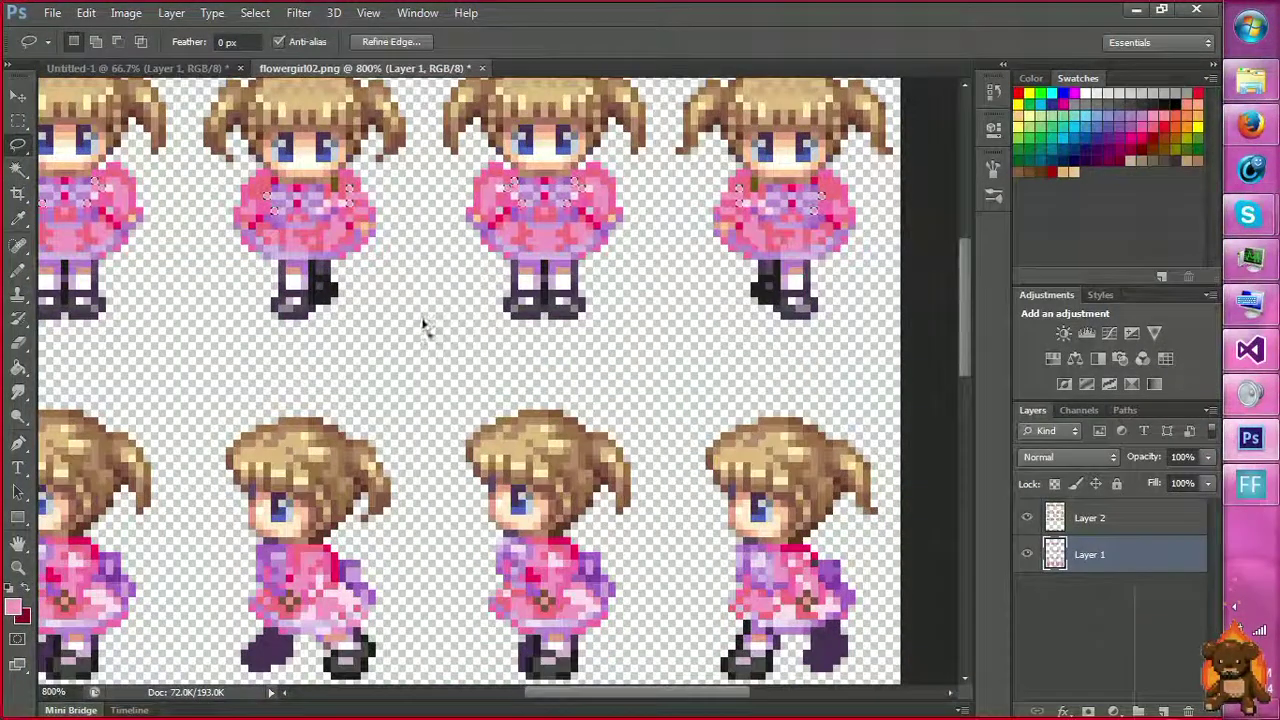
scroll(445, 230, "down", 3)
key("z")
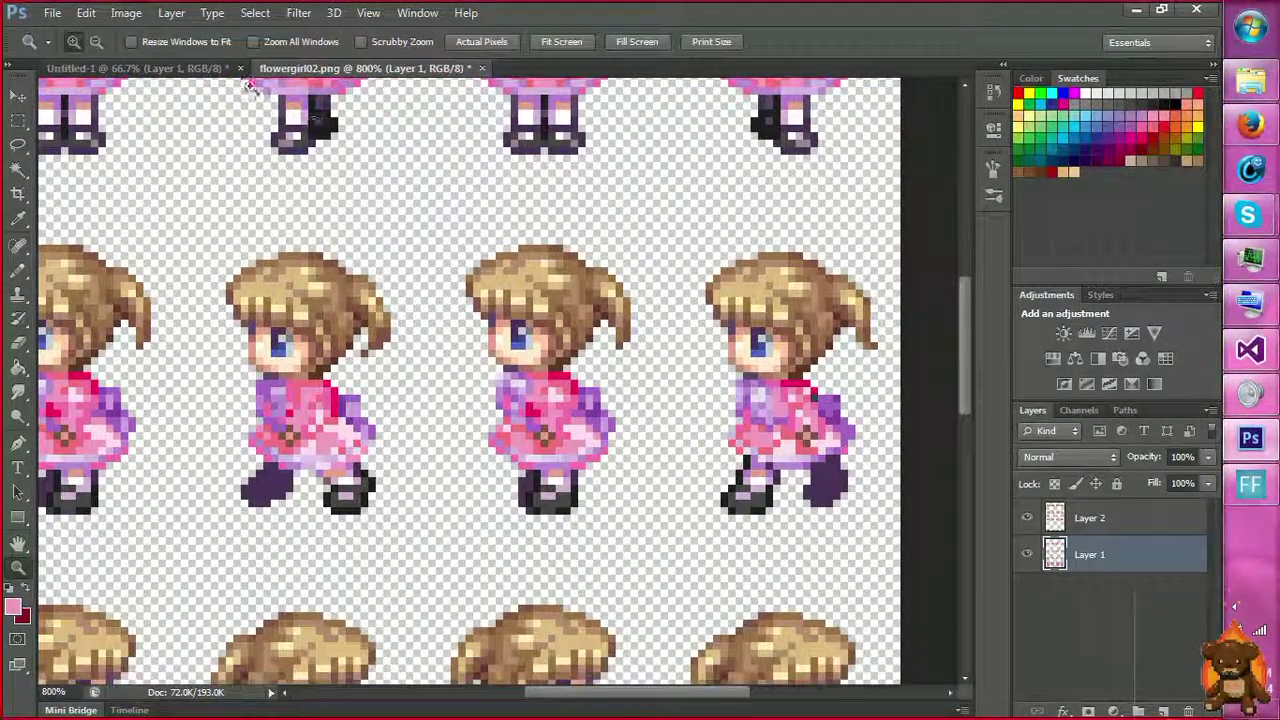
left_click(96, 41)
left_click(160, 205)
left_click(171, 318)
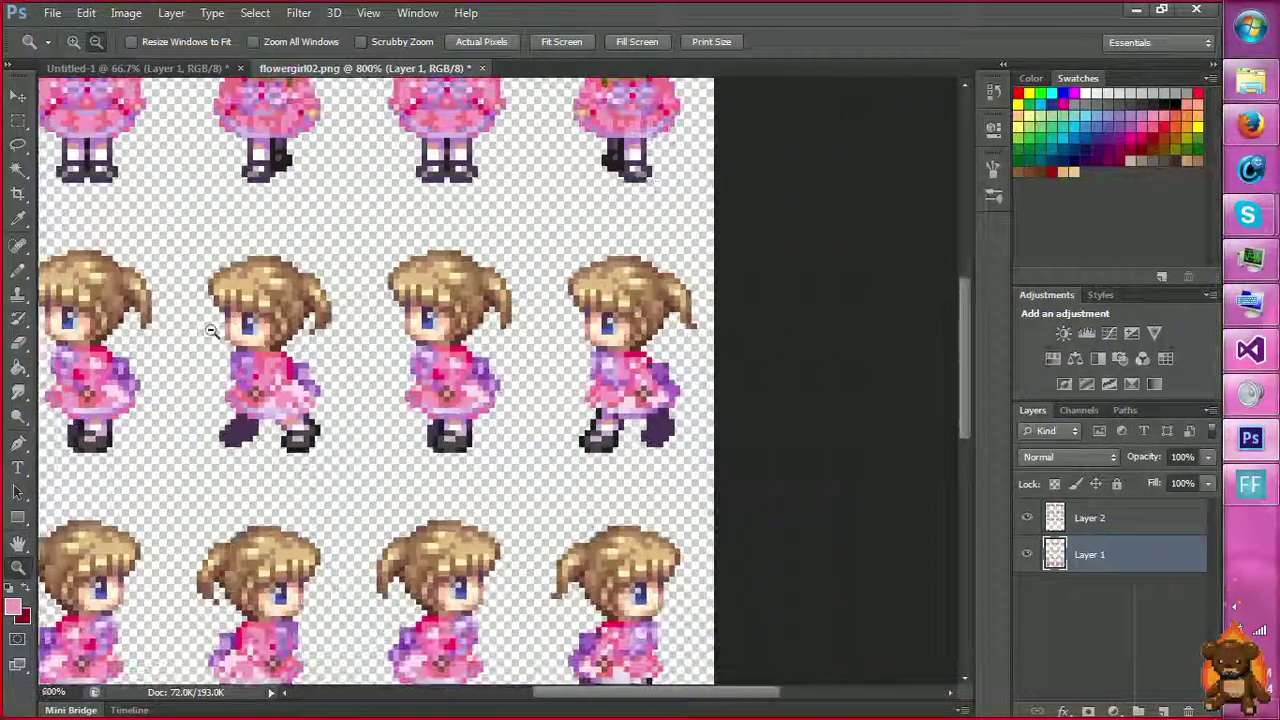
left_click(200, 322)
left_click(220, 323)
left_click(235, 295)
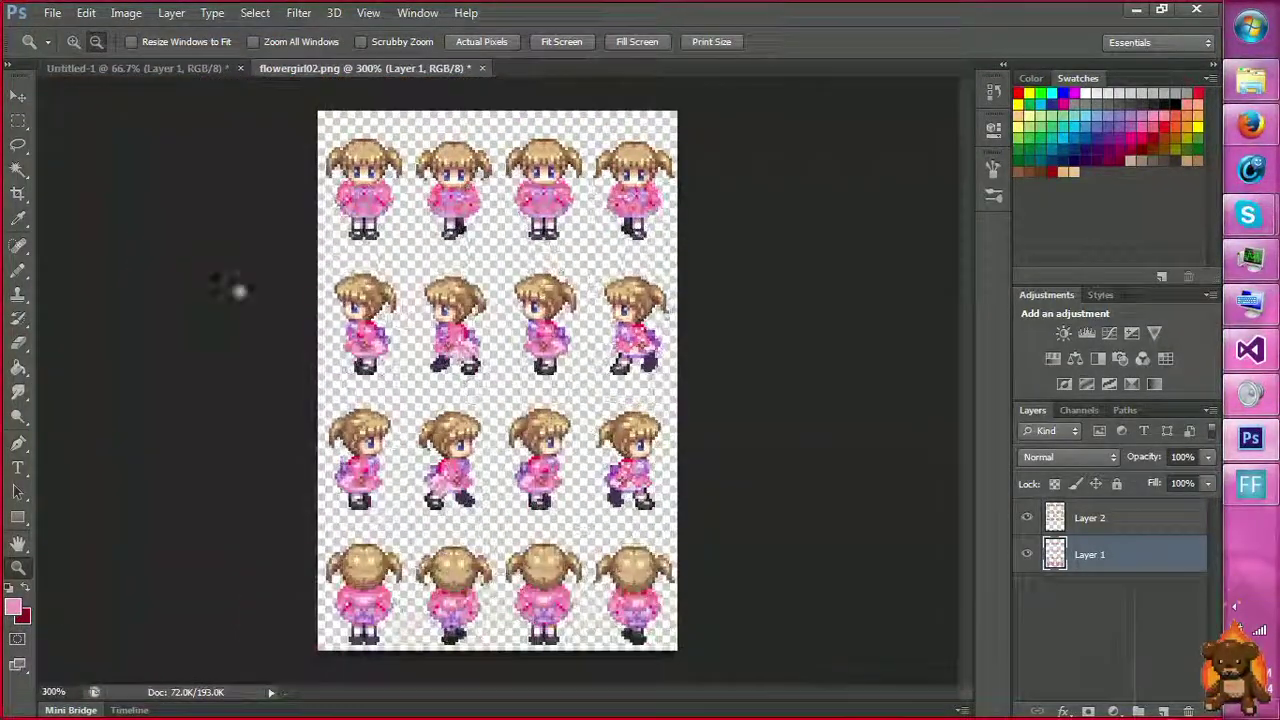
left_click(600, 233)
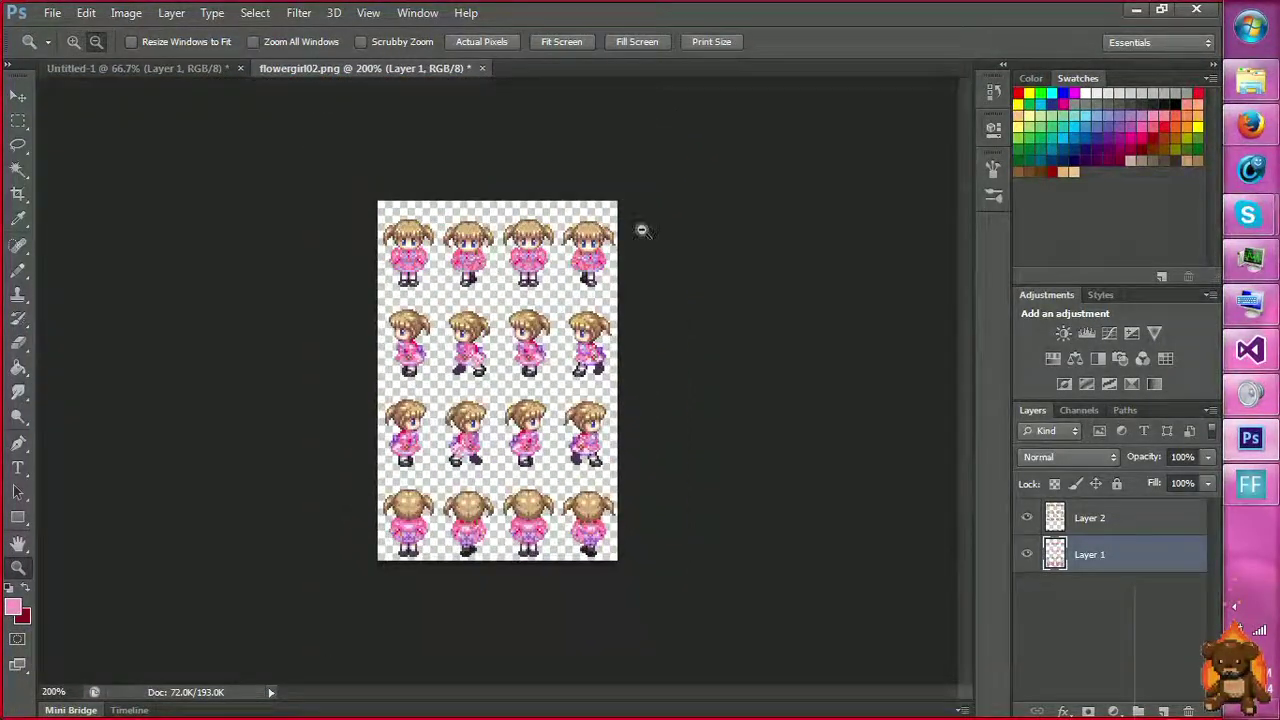
left_click(564, 273)
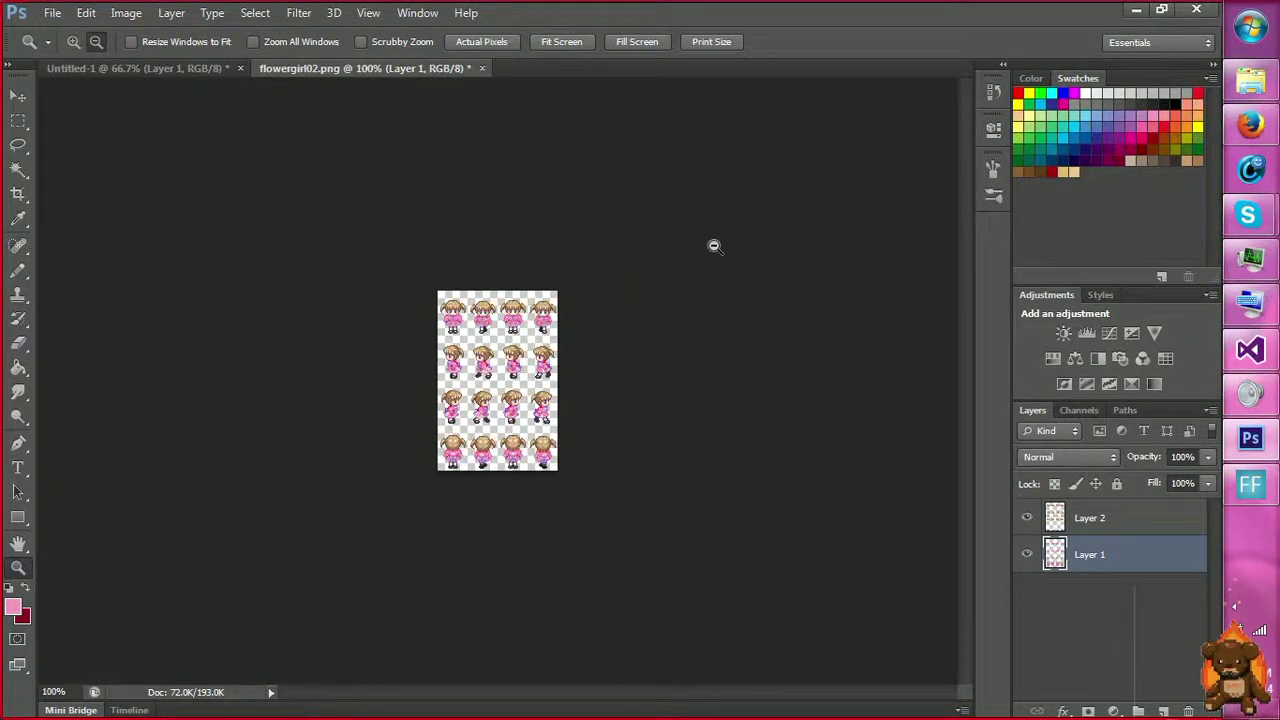